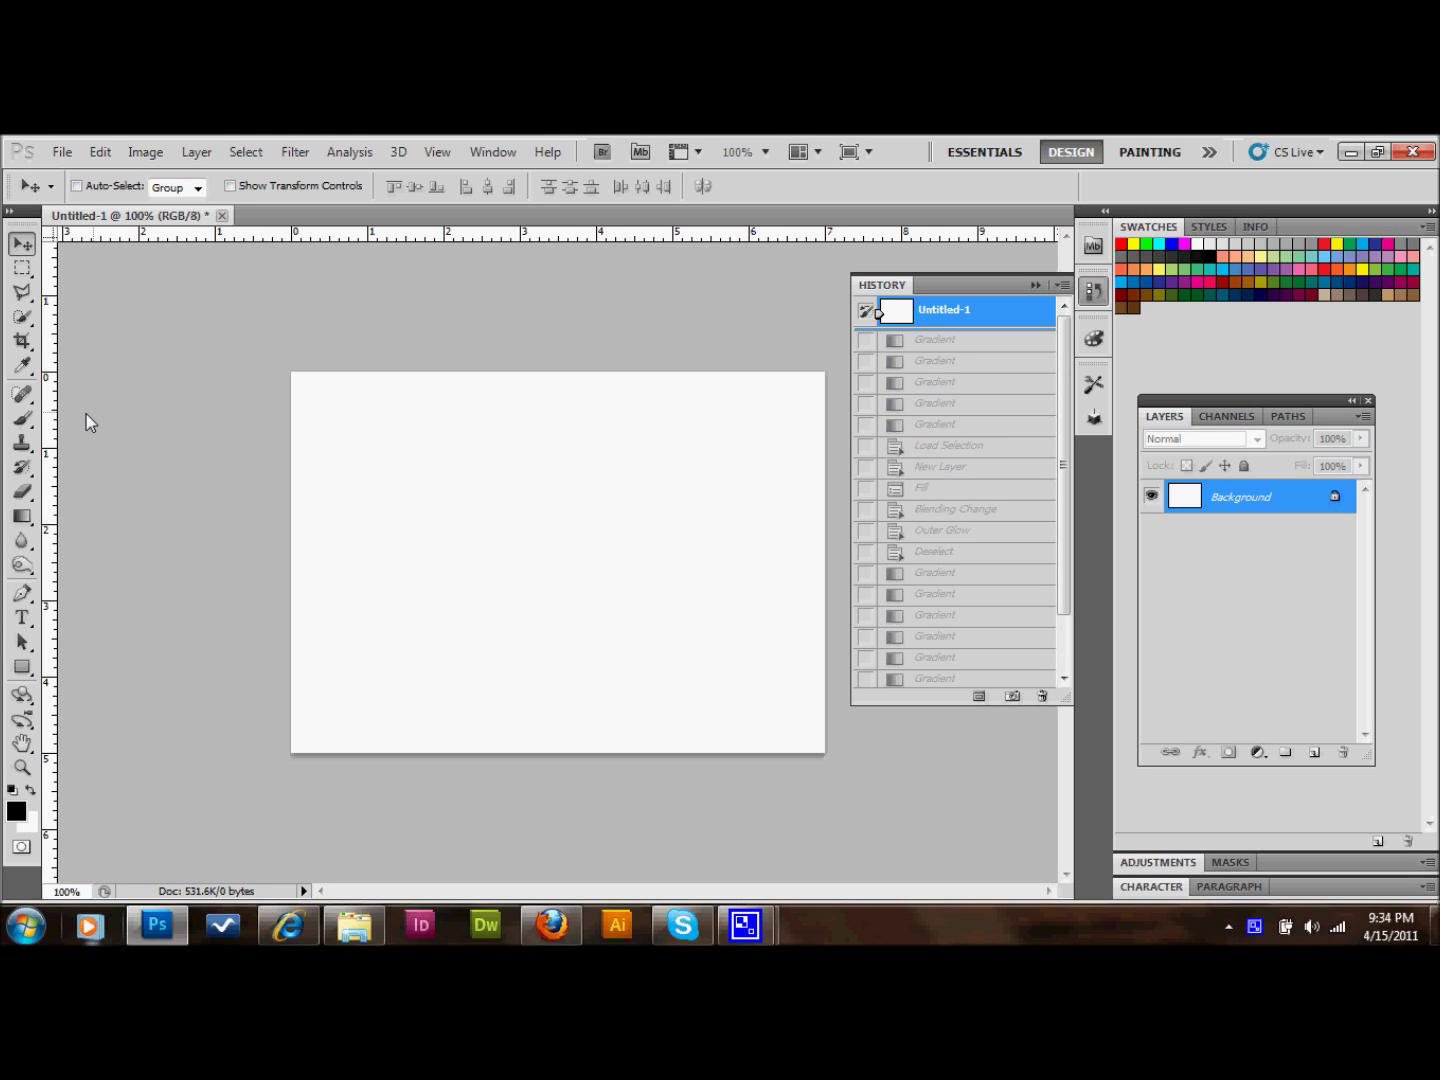
# Pick the Horizontal Type tool, set to Myriad Pro Bold at 36 pt.
pyautogui.click(23, 616)
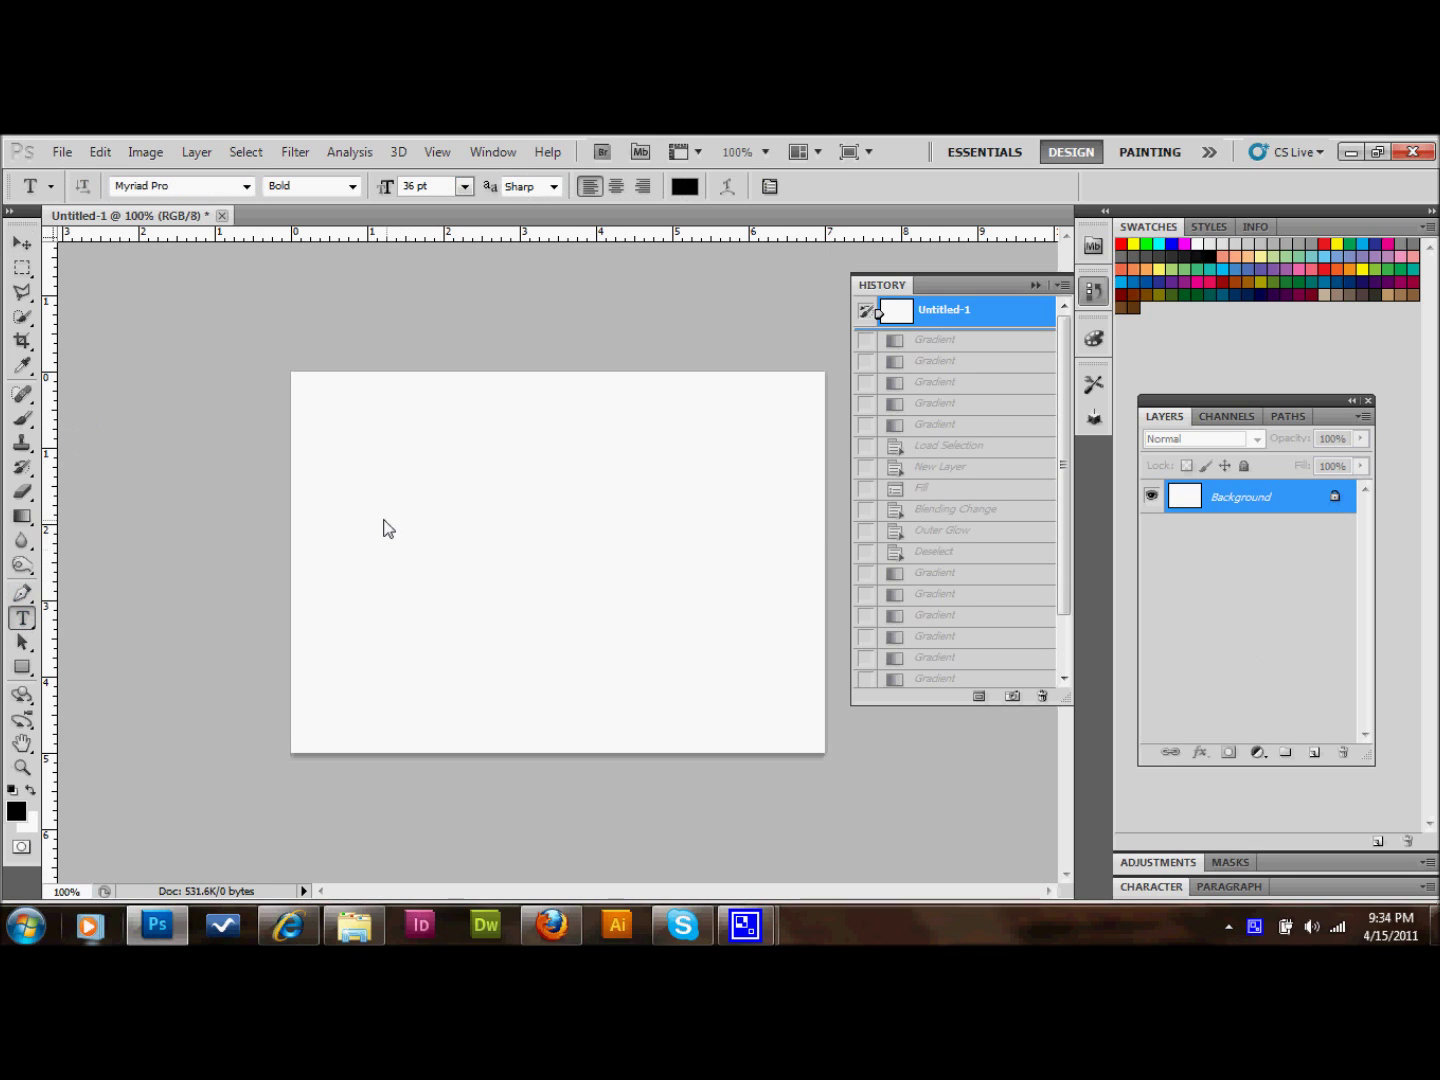
# Type 'Glazefolio Design Blog' on the canvas and drag it down toward the centre.
pyautogui.click(380, 509)
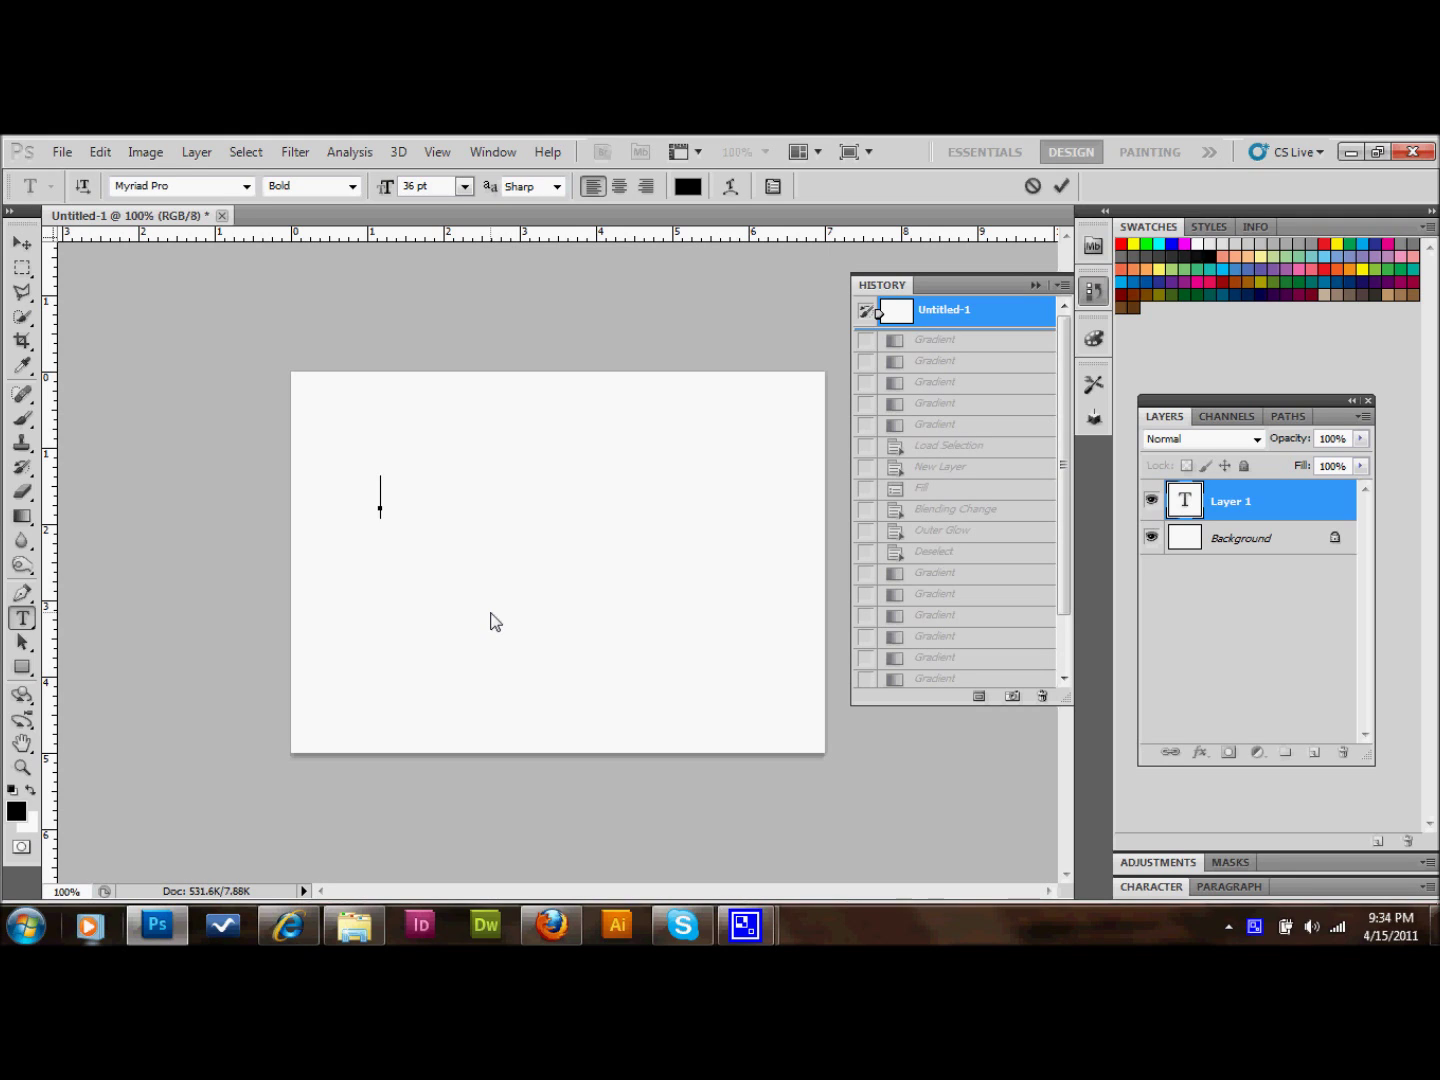
pyautogui.write('Glazefoli')
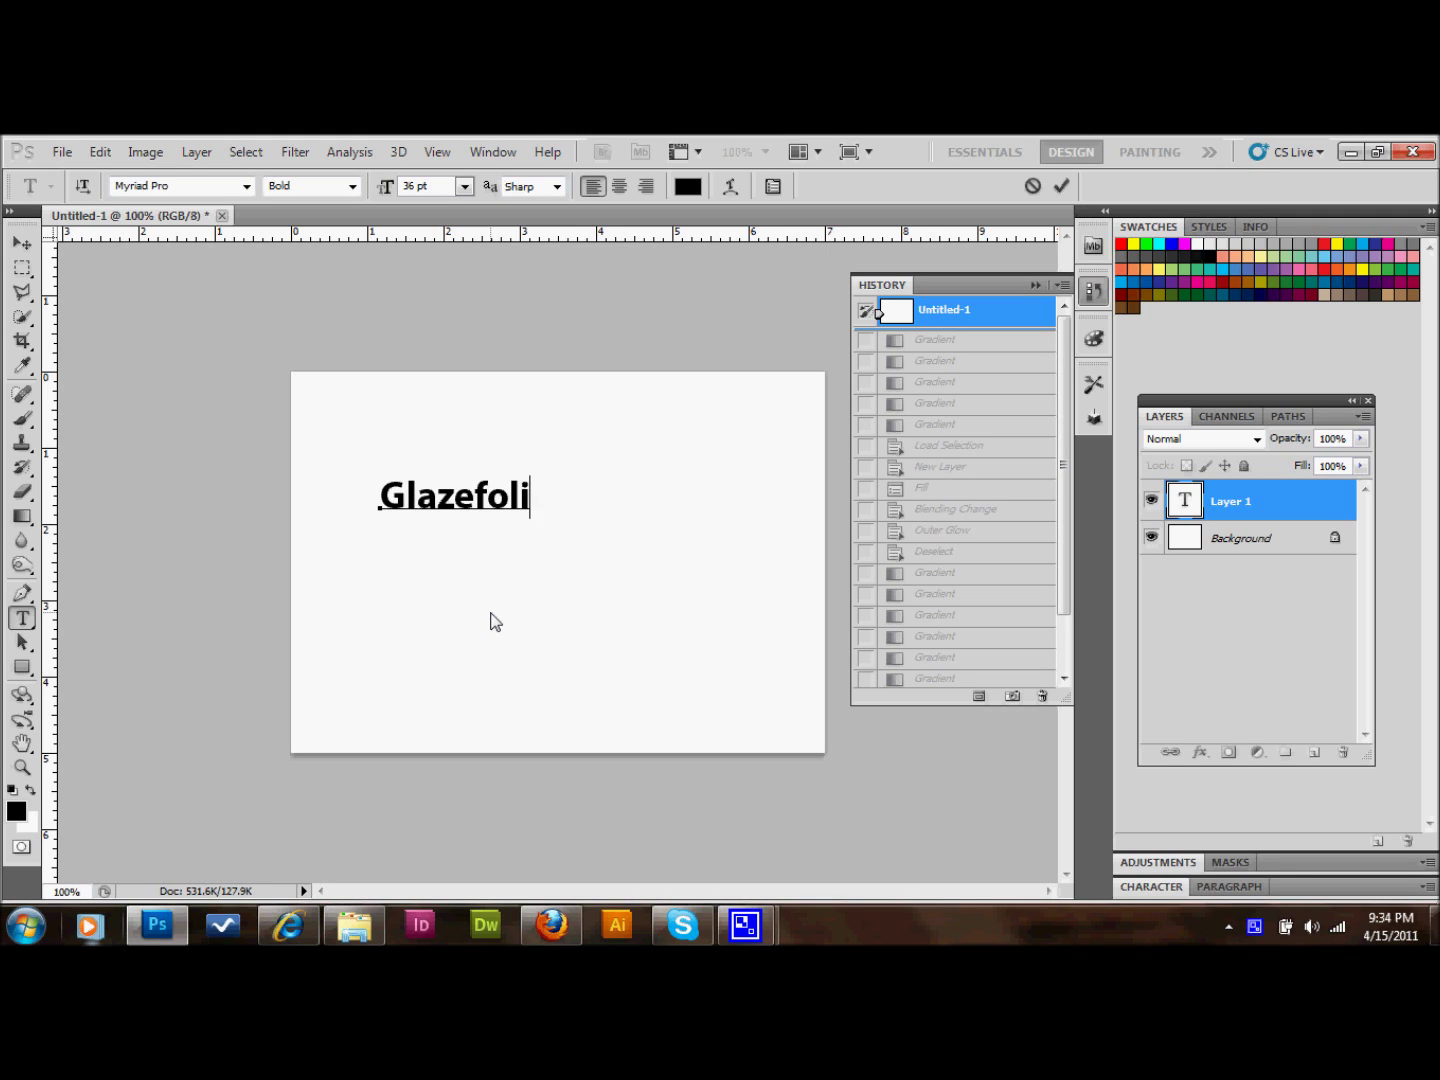
pyautogui.write('o Design ')
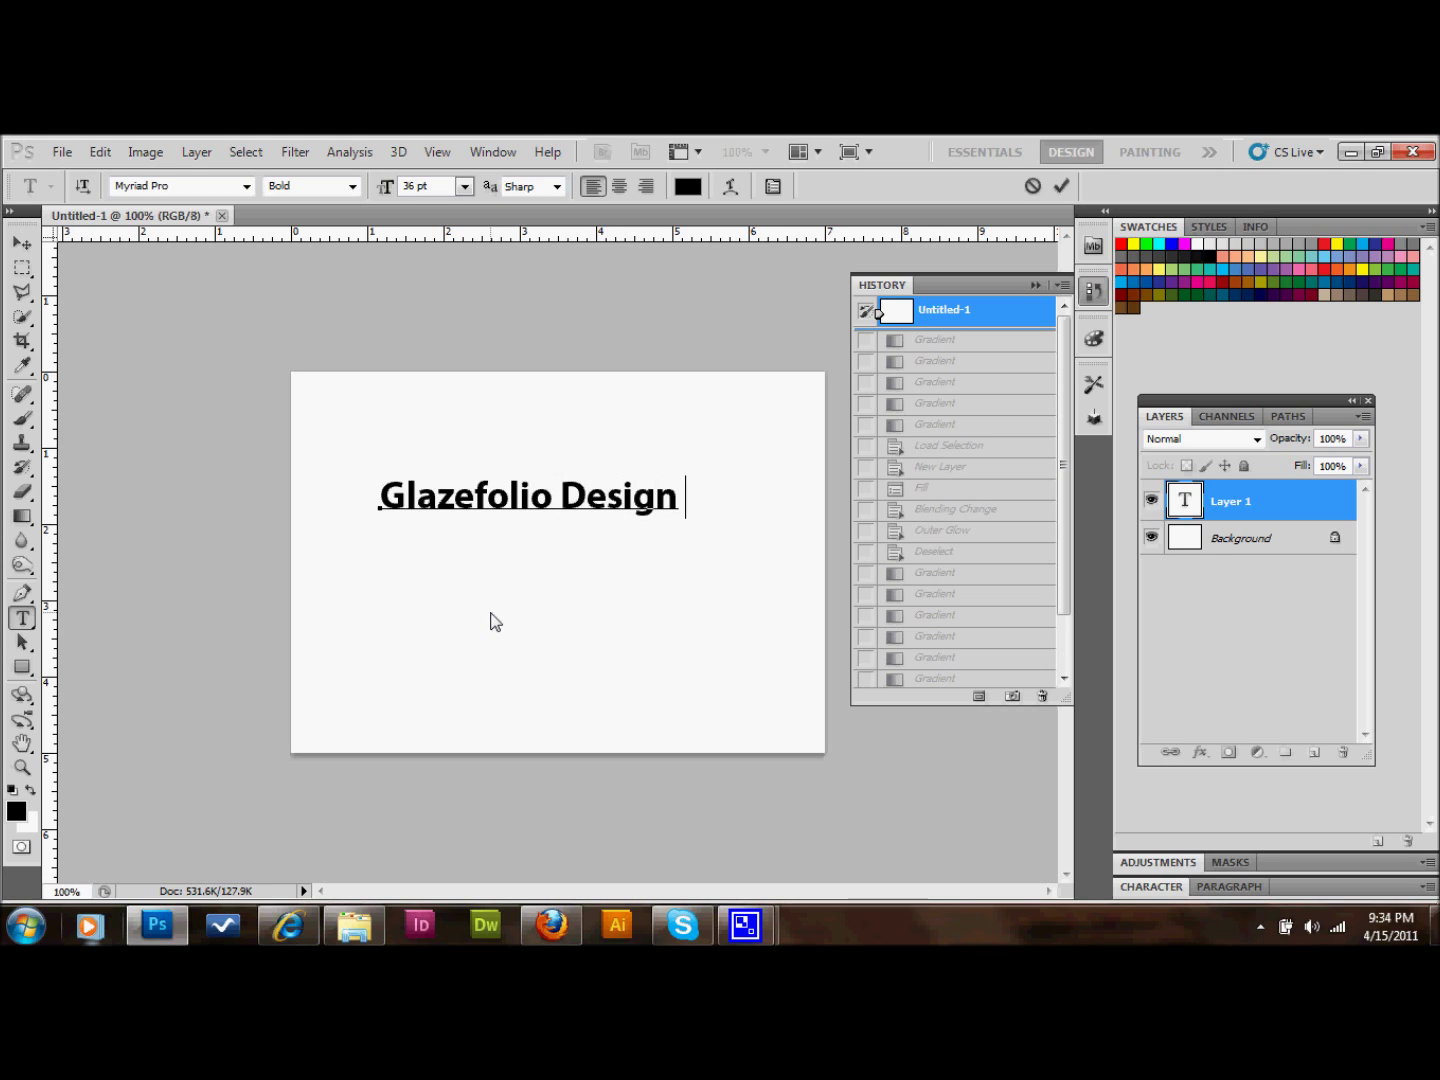
pyautogui.write('Blog')
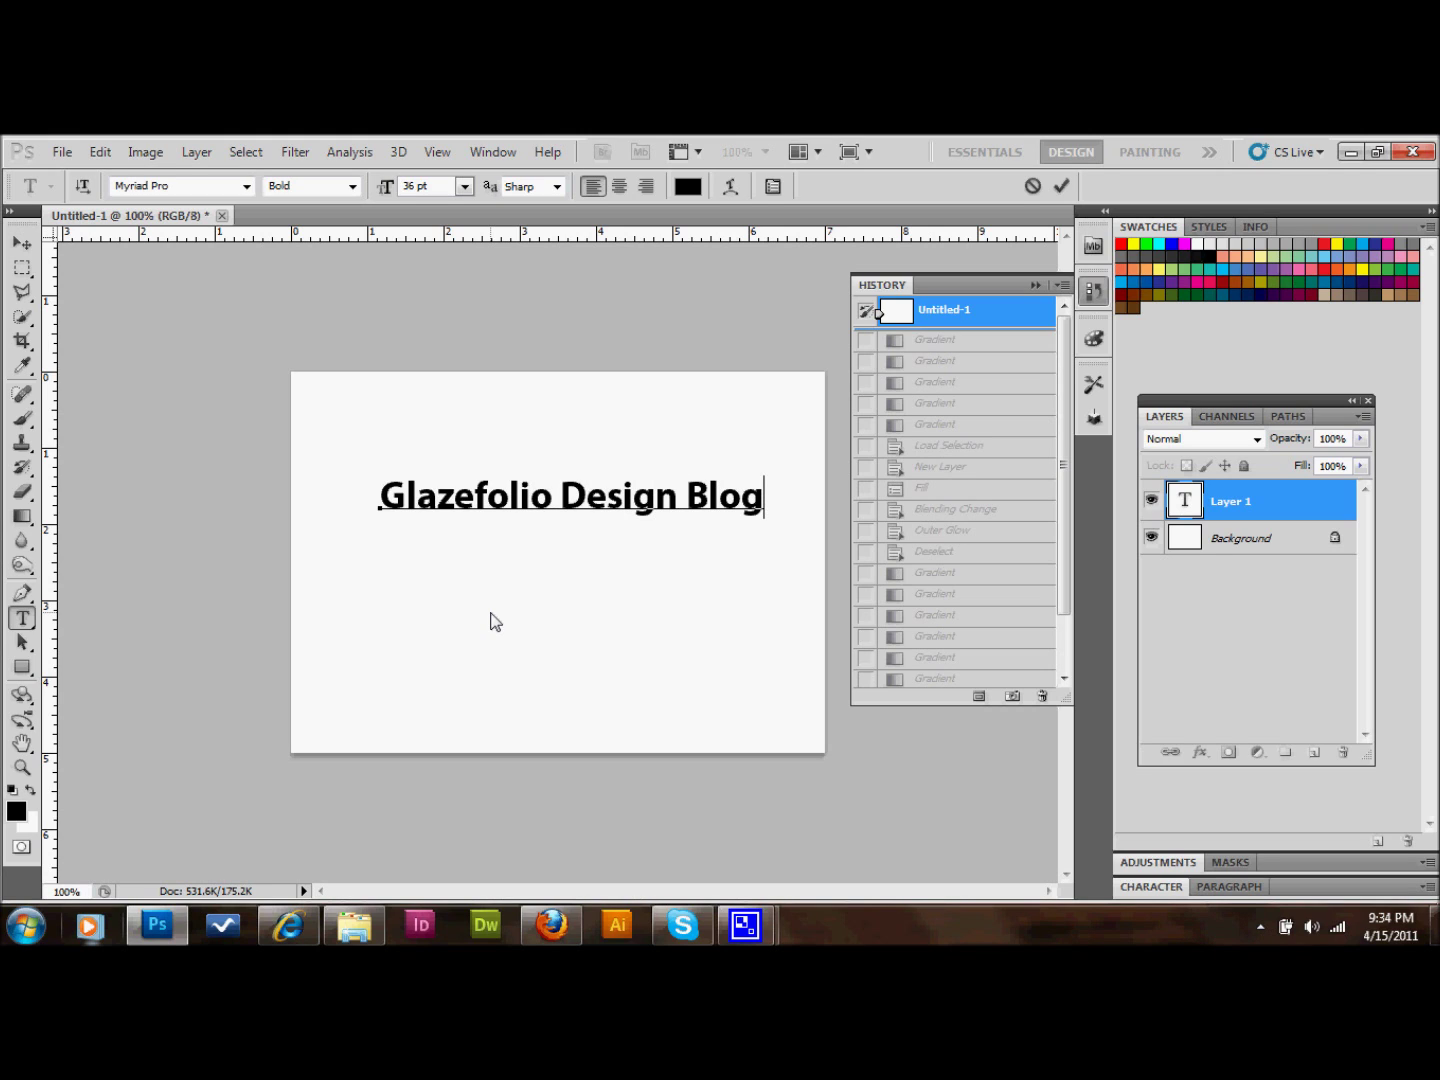
pyautogui.click(22, 244)
pyautogui.moveTo(561, 499); pyautogui.dragTo(567, 565)
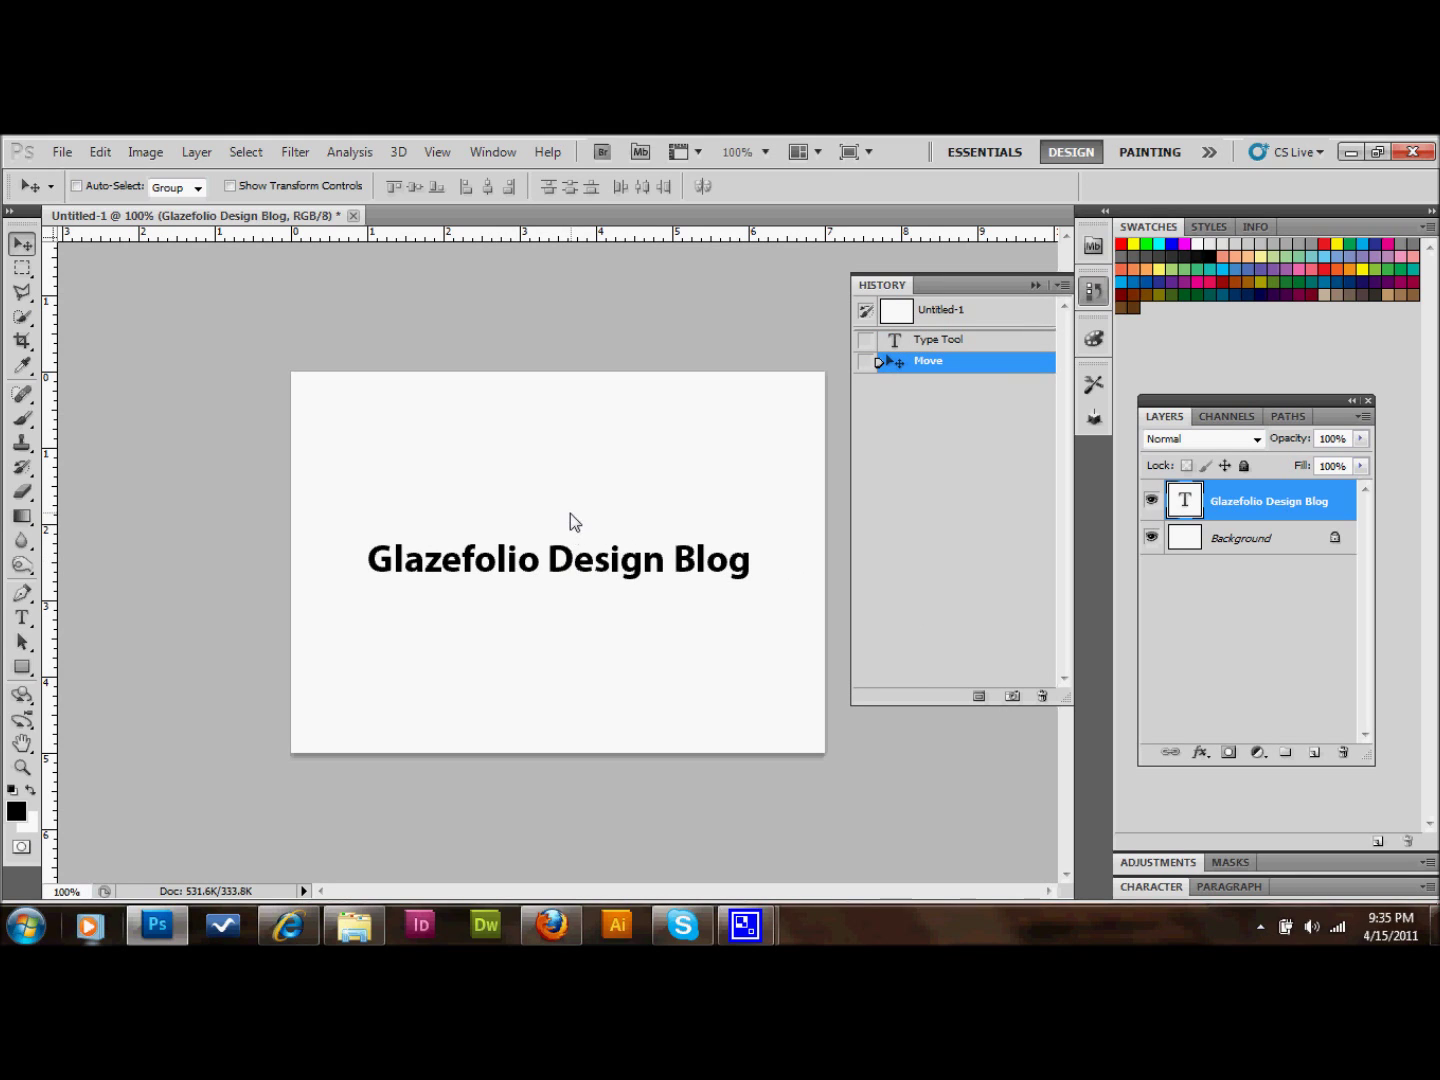
# Rasterize the Glazefolio Design Blog type layer.
pyautogui.click(194, 153)
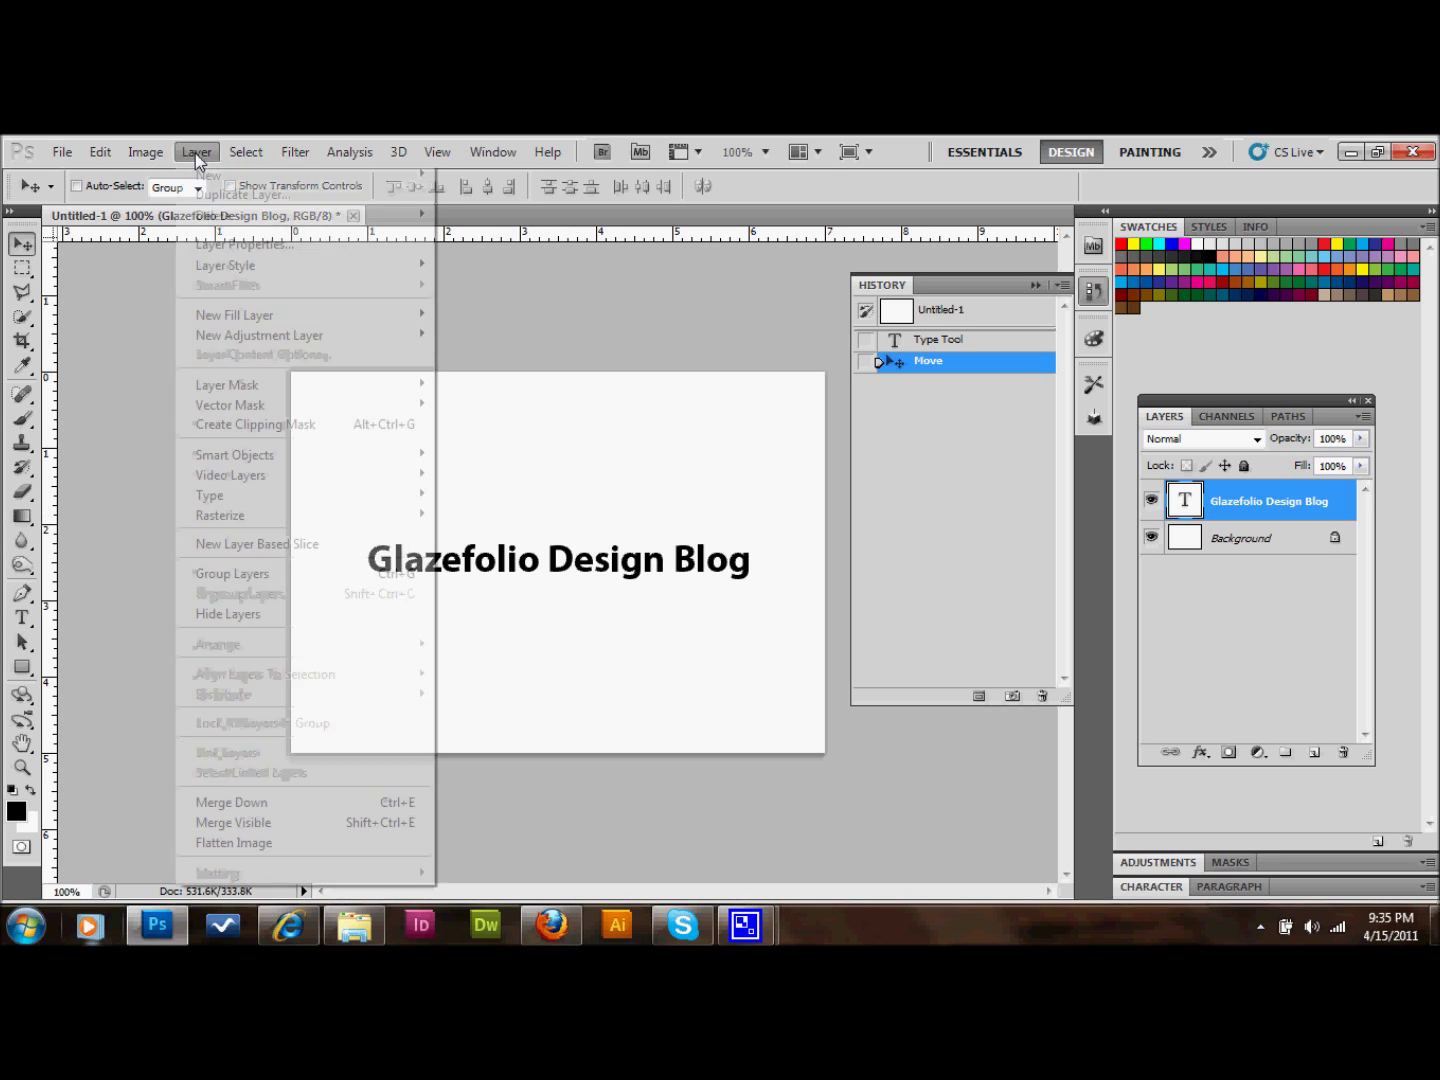
pyautogui.moveTo(284, 518)
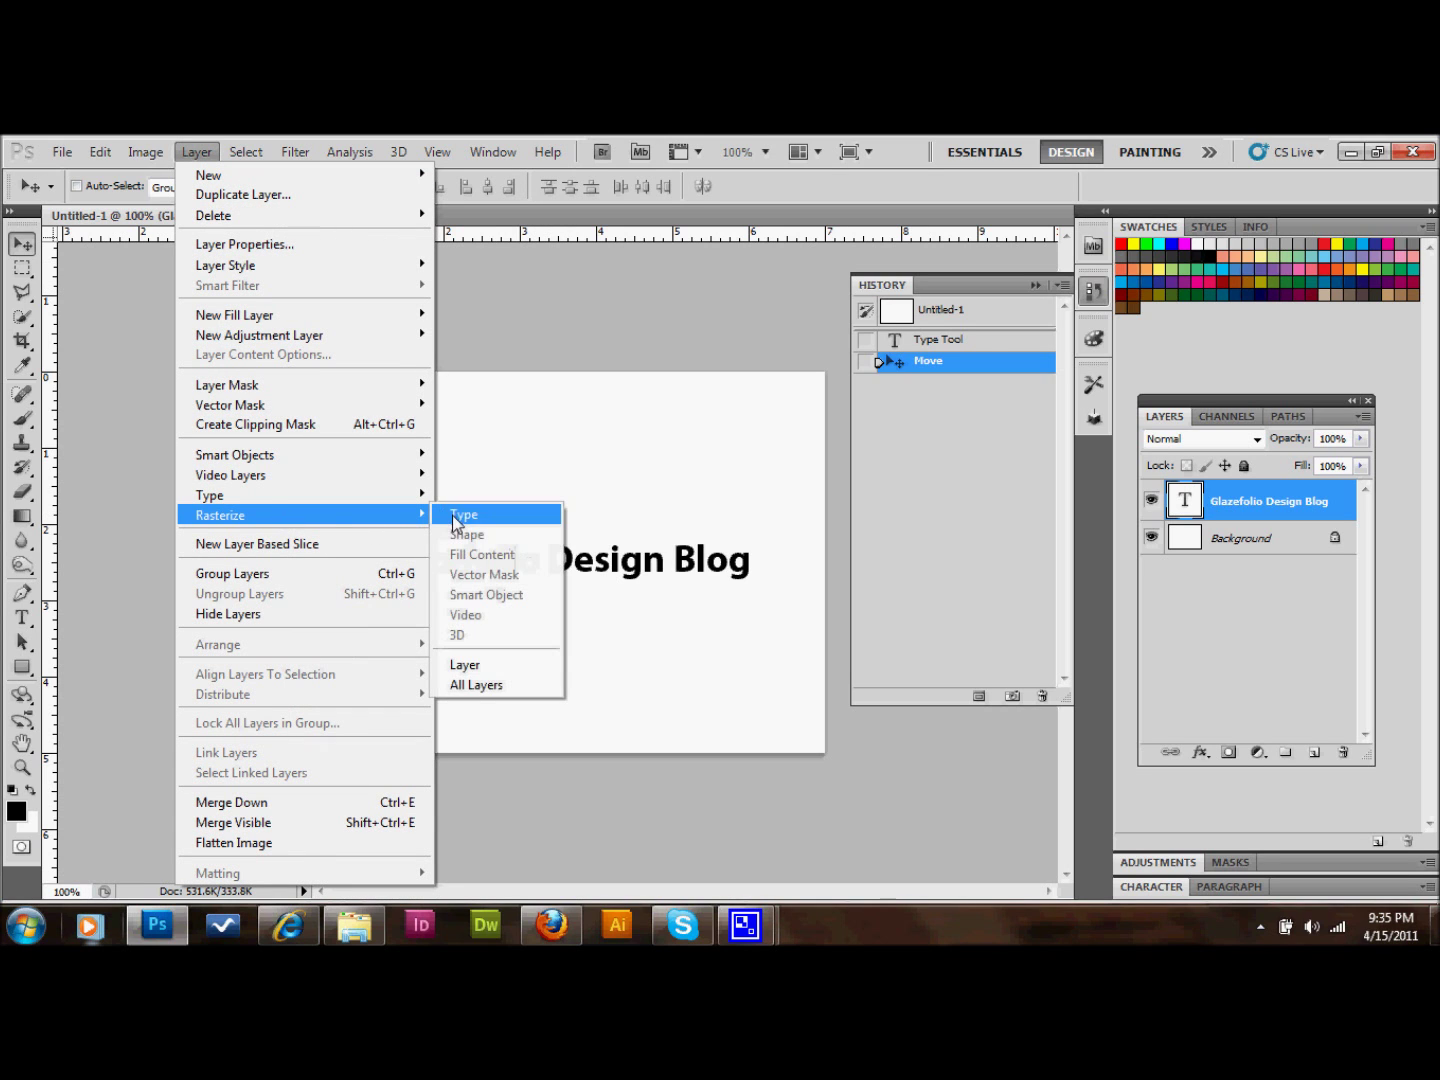
pyautogui.click(461, 514)
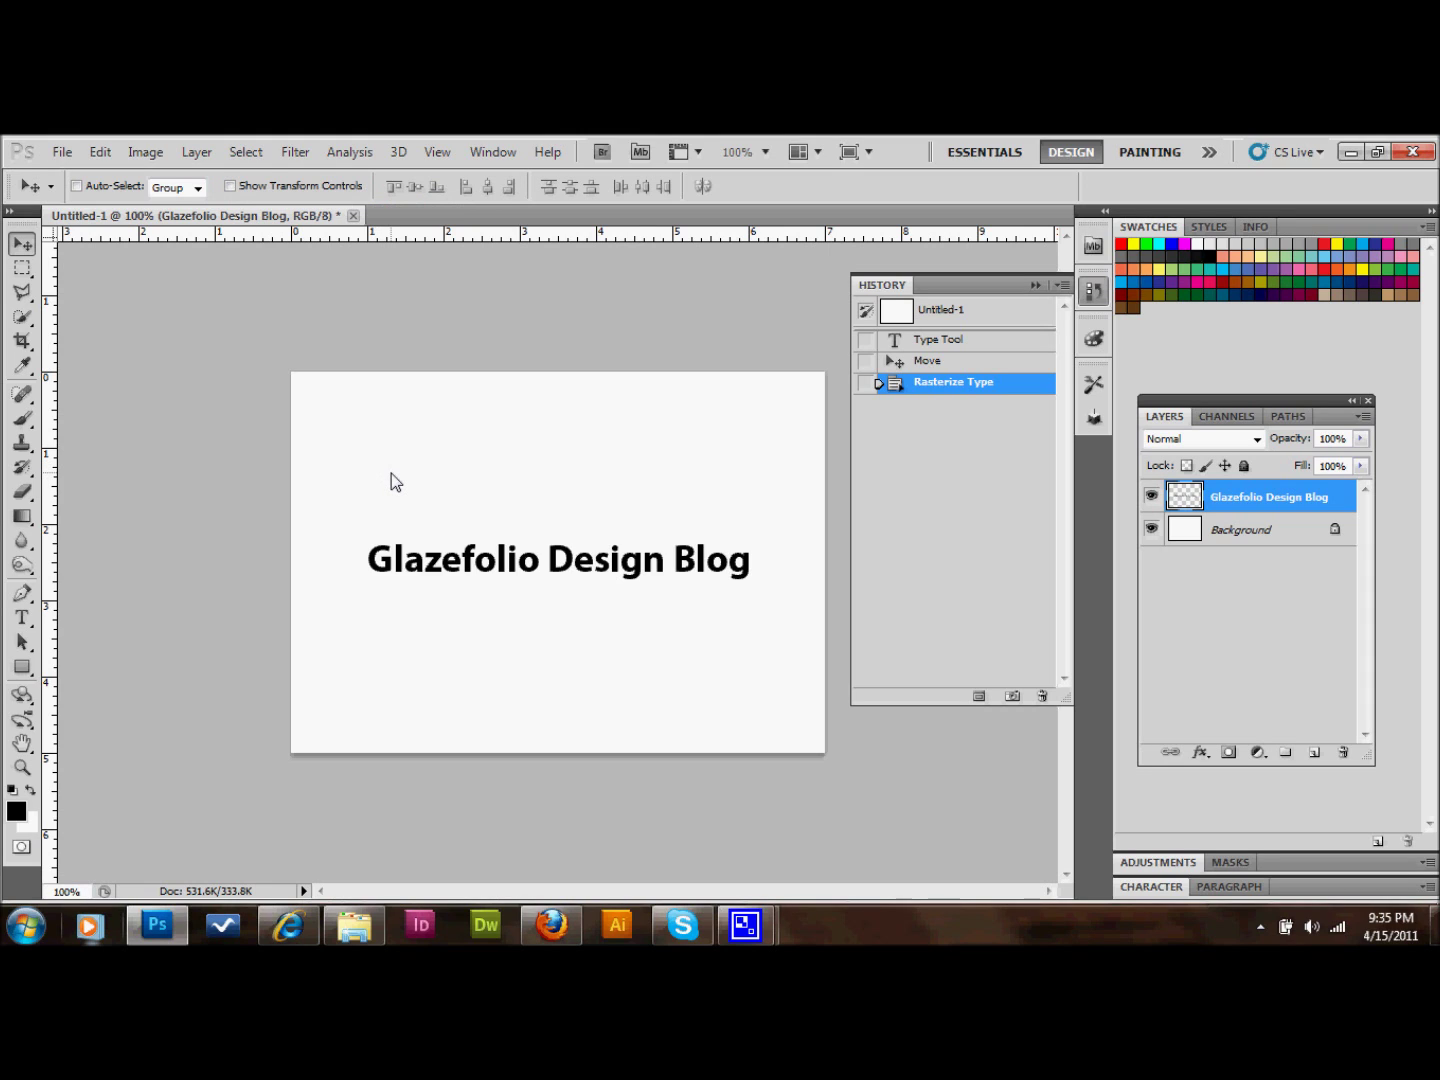
# Nudge the rasterized heading slightly upward and deselect the layer.
pyautogui.moveTo(501, 566); pyautogui.dragTo(499, 561)
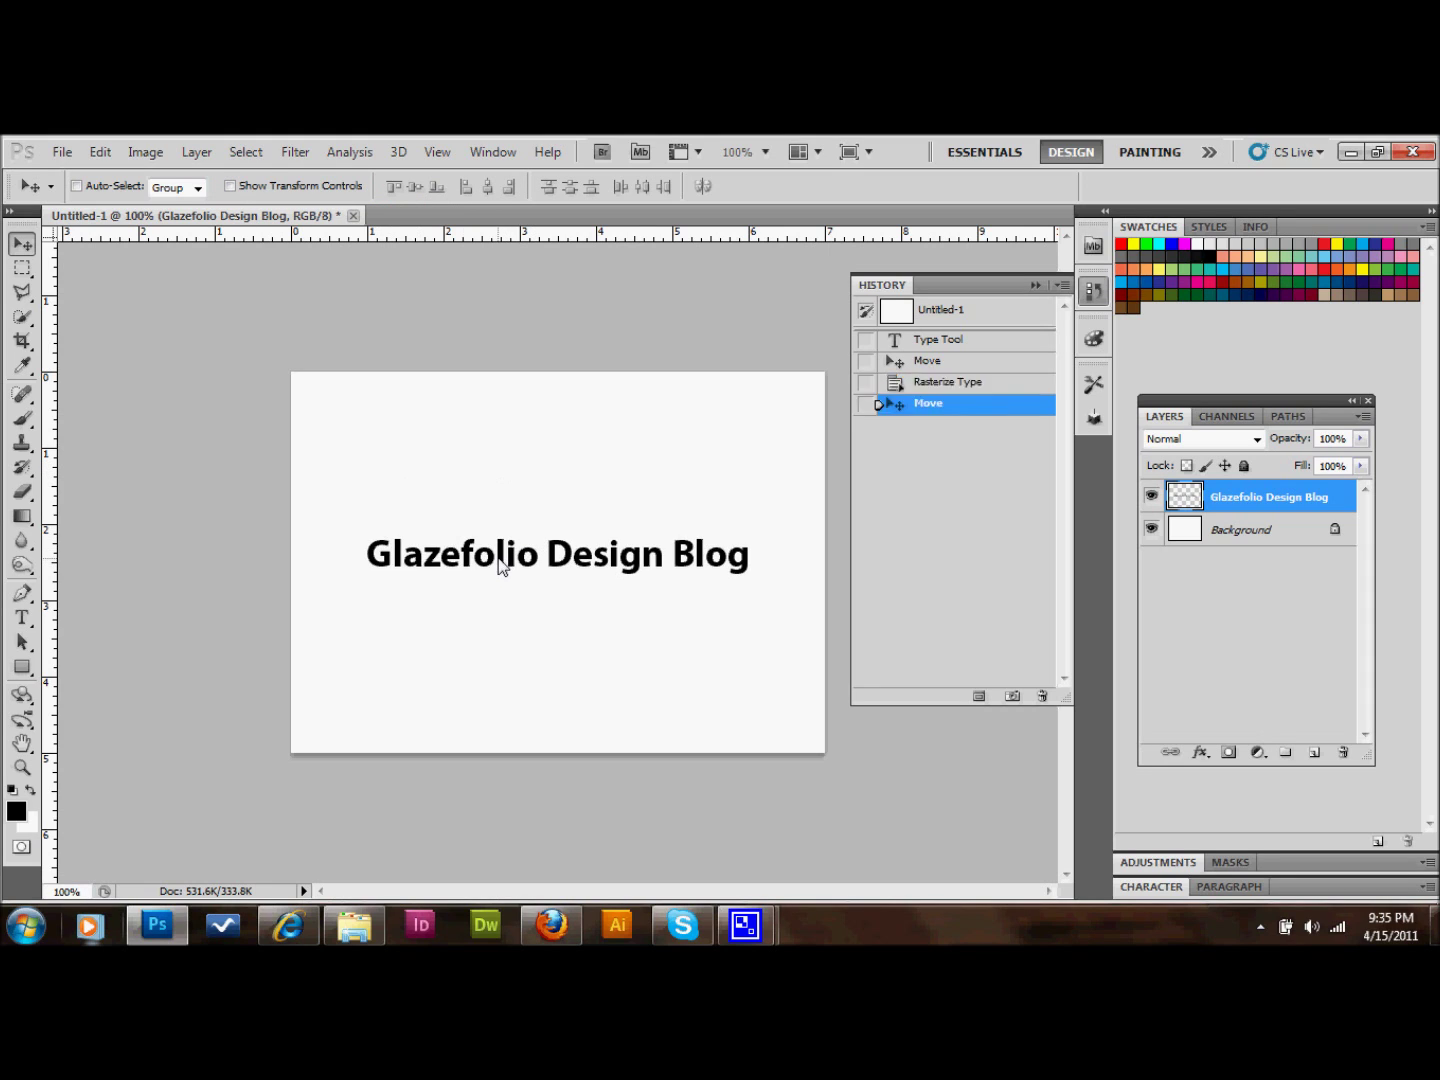
pyautogui.click(248, 152)
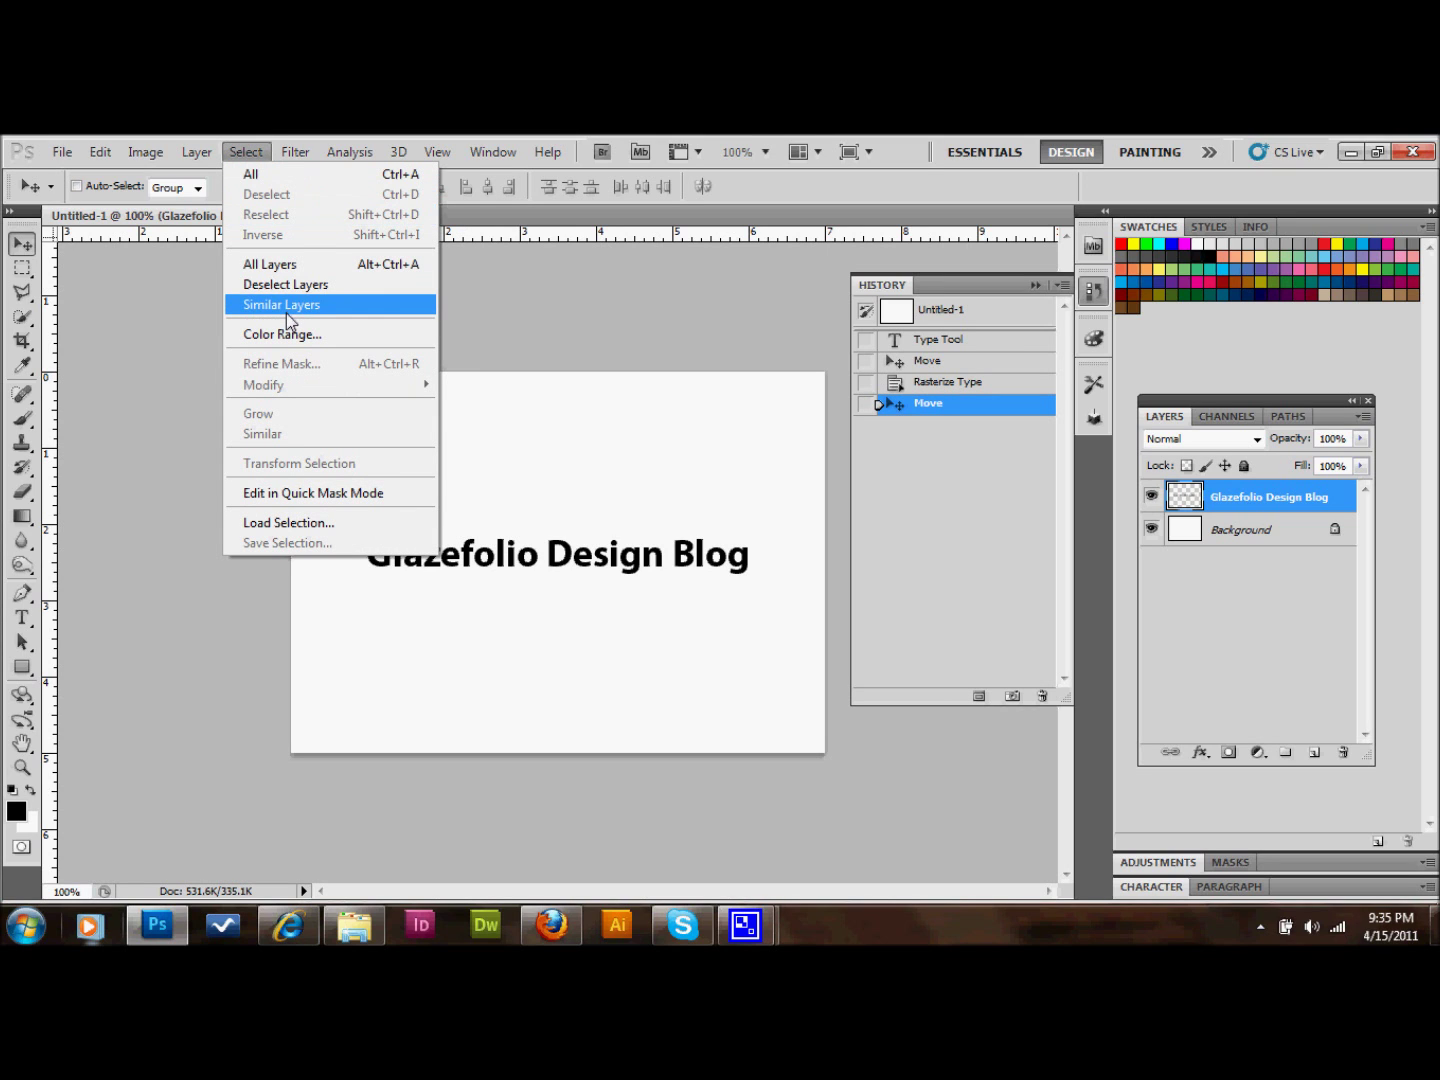
pyautogui.click(1204, 590)
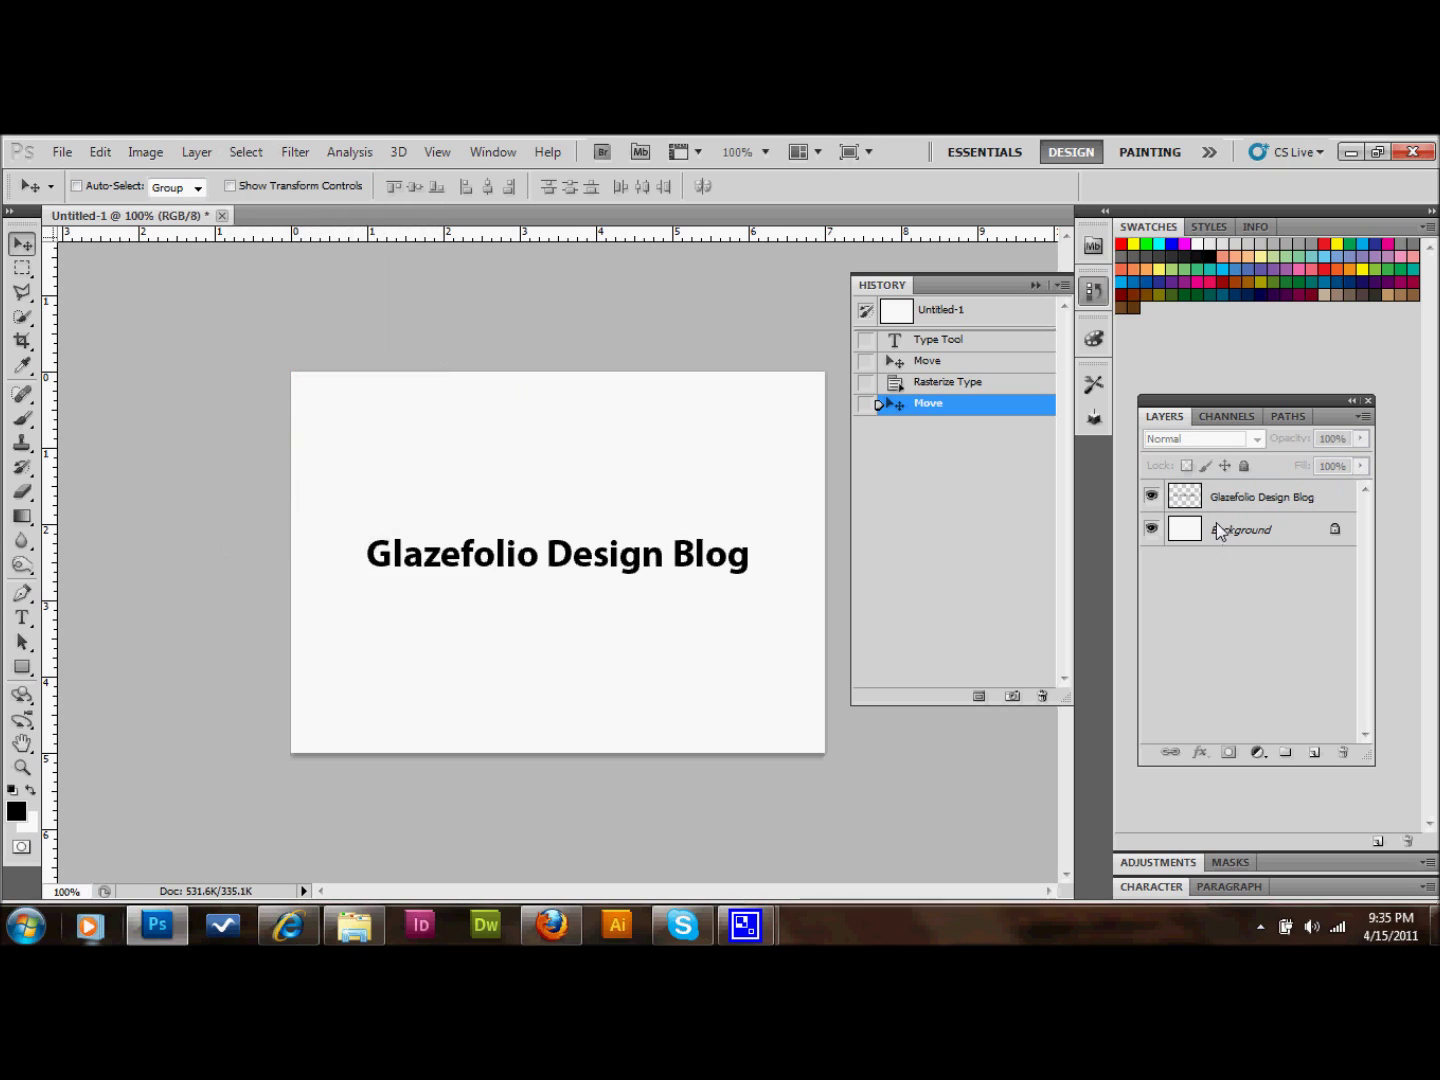
# Load the heading's pixel outline as a selection and save it as channel 'GDB'.
pyautogui.click(1352, 500)
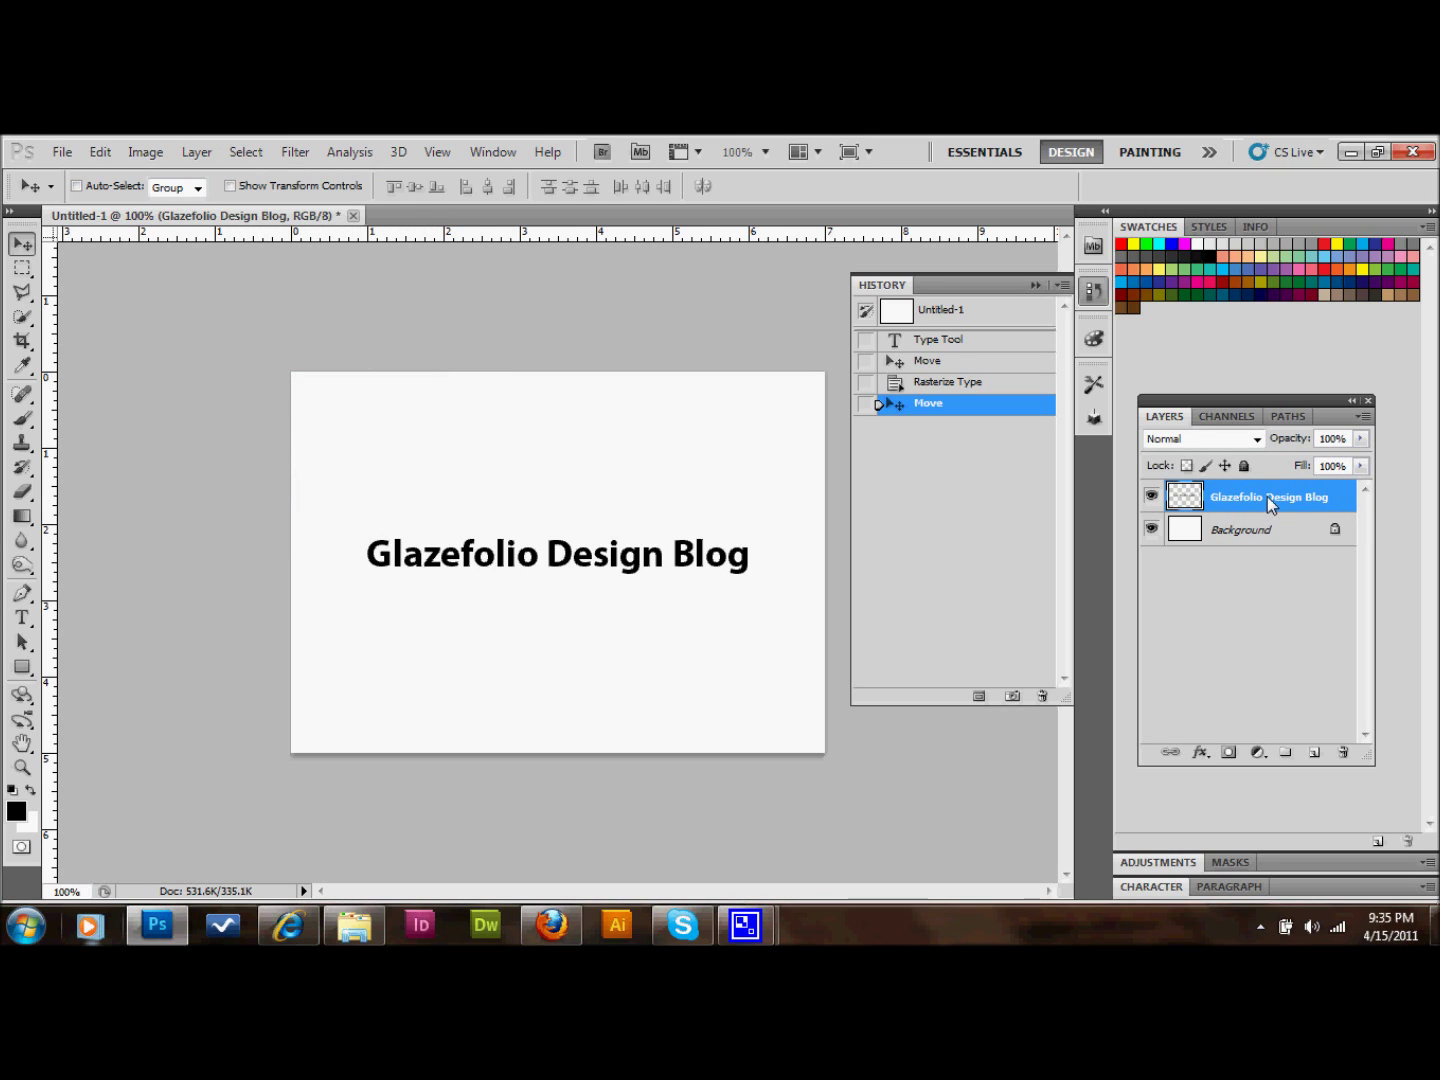
pyautogui.rightClick(1187, 499)
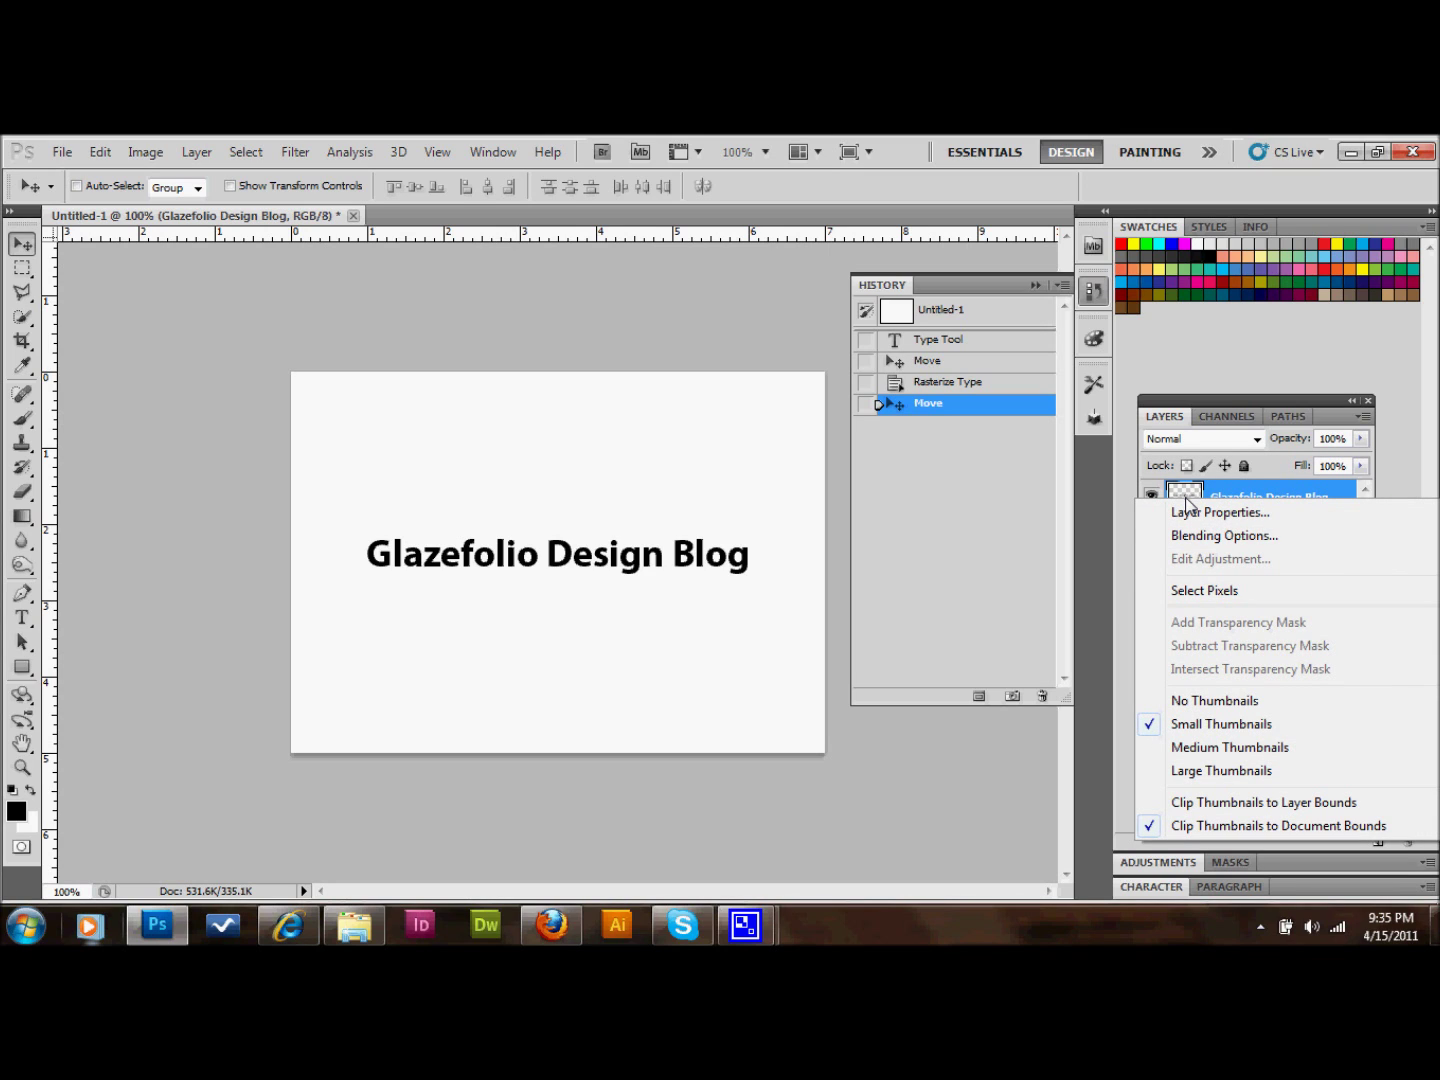
pyautogui.click(1195, 589)
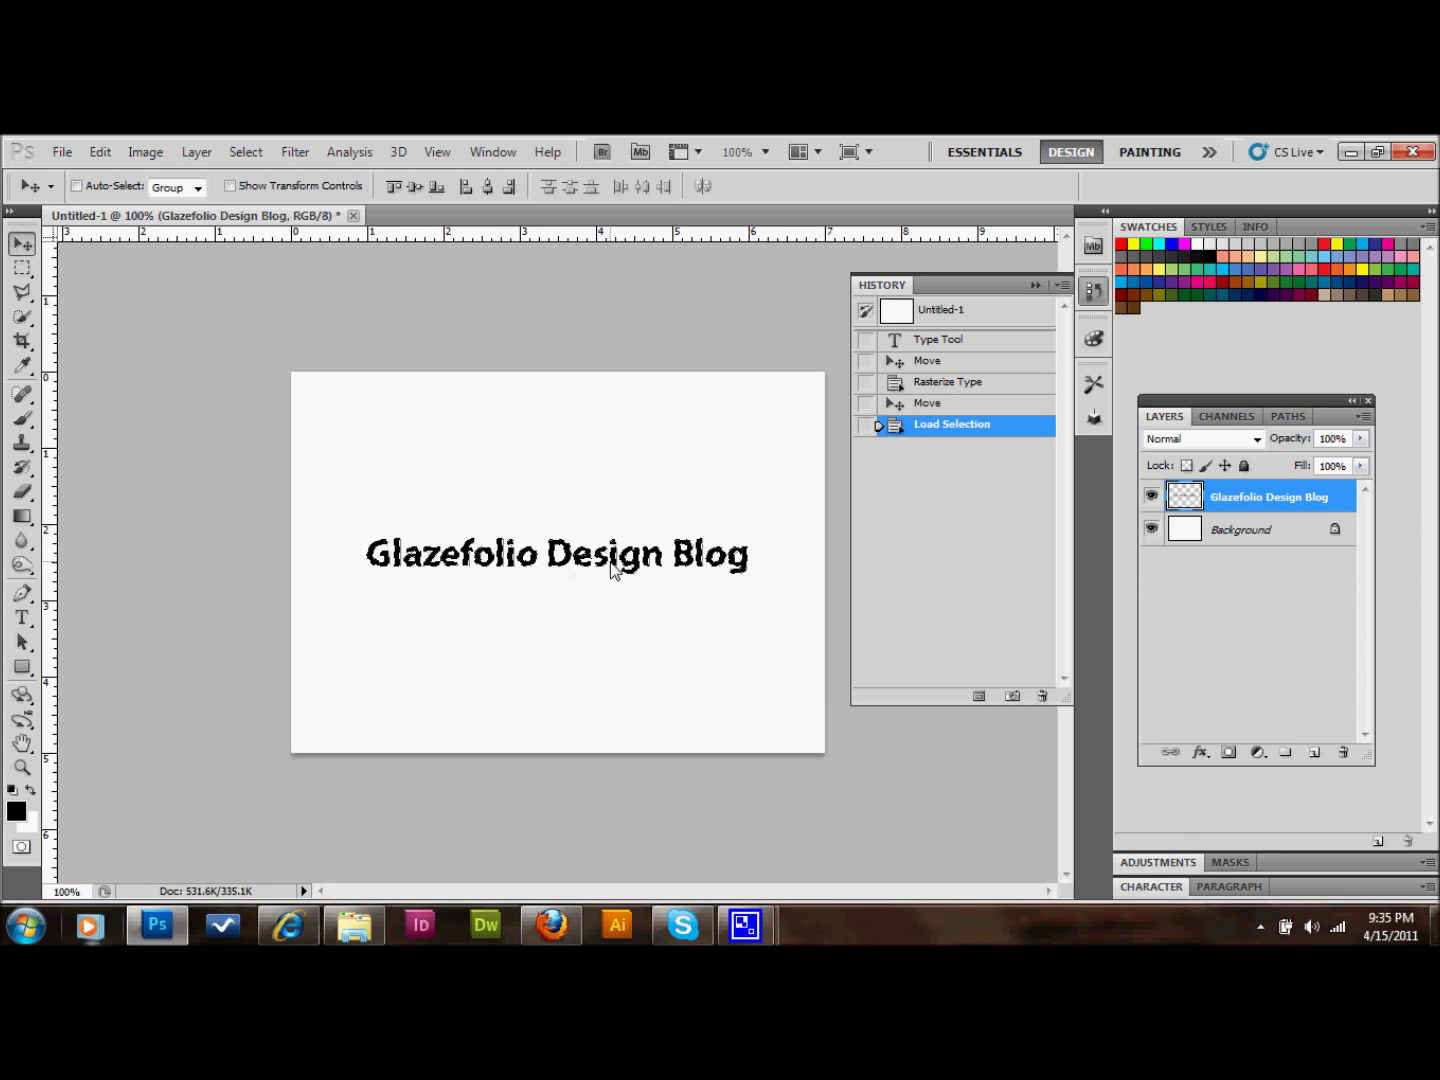
pyautogui.click(246, 152)
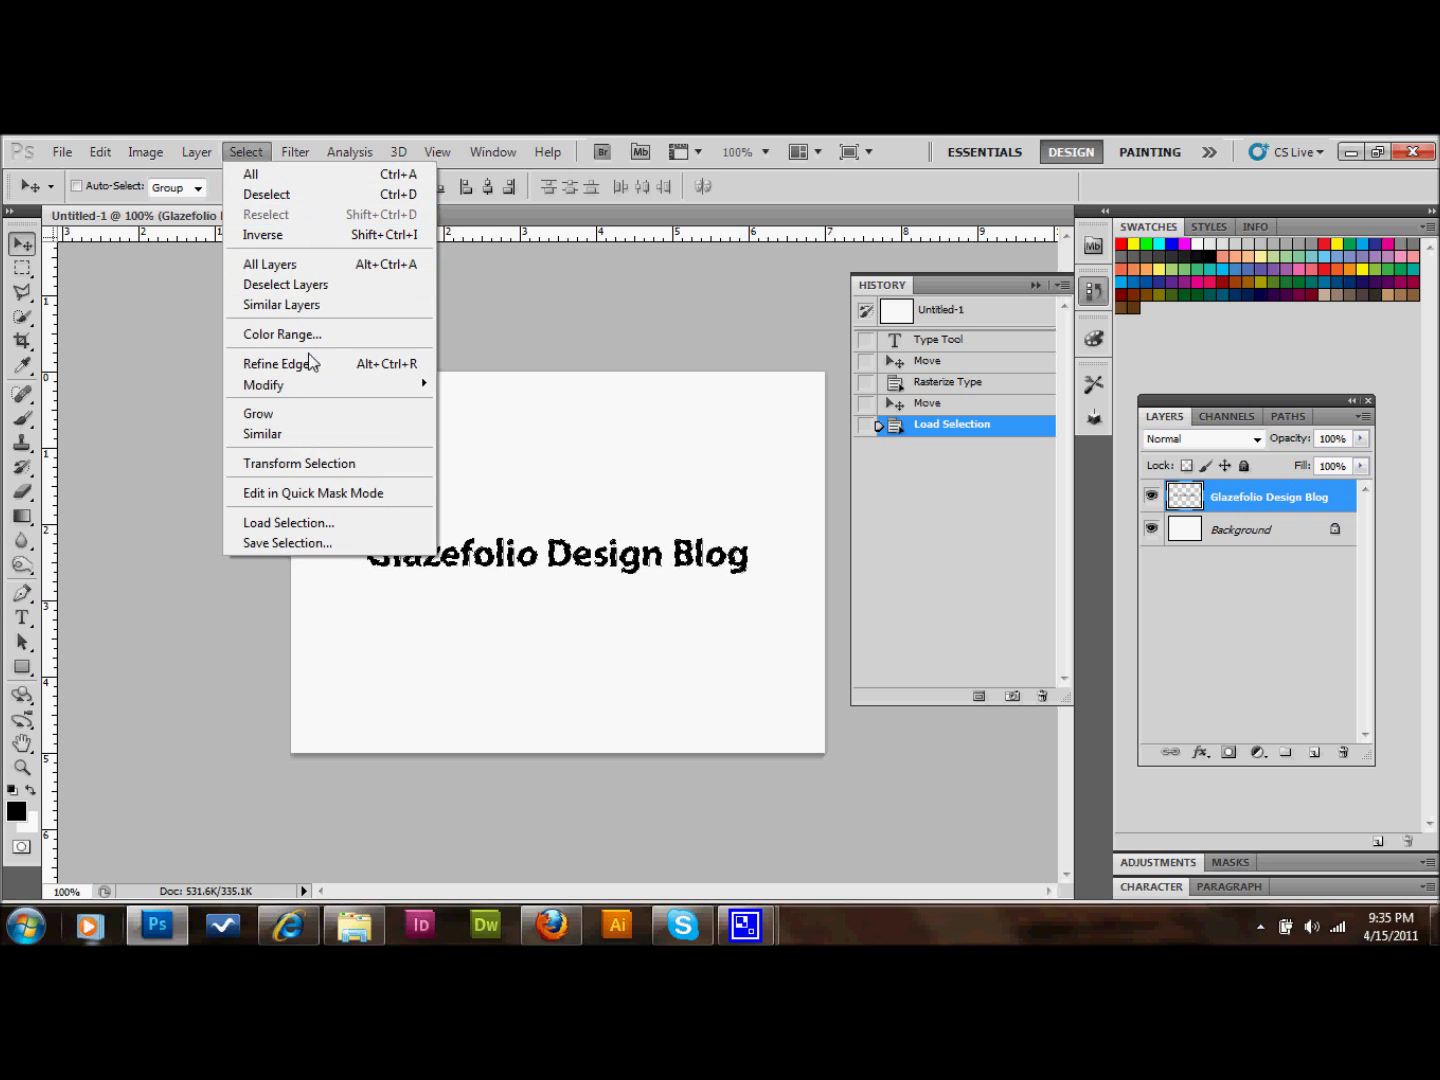
pyautogui.click(318, 545)
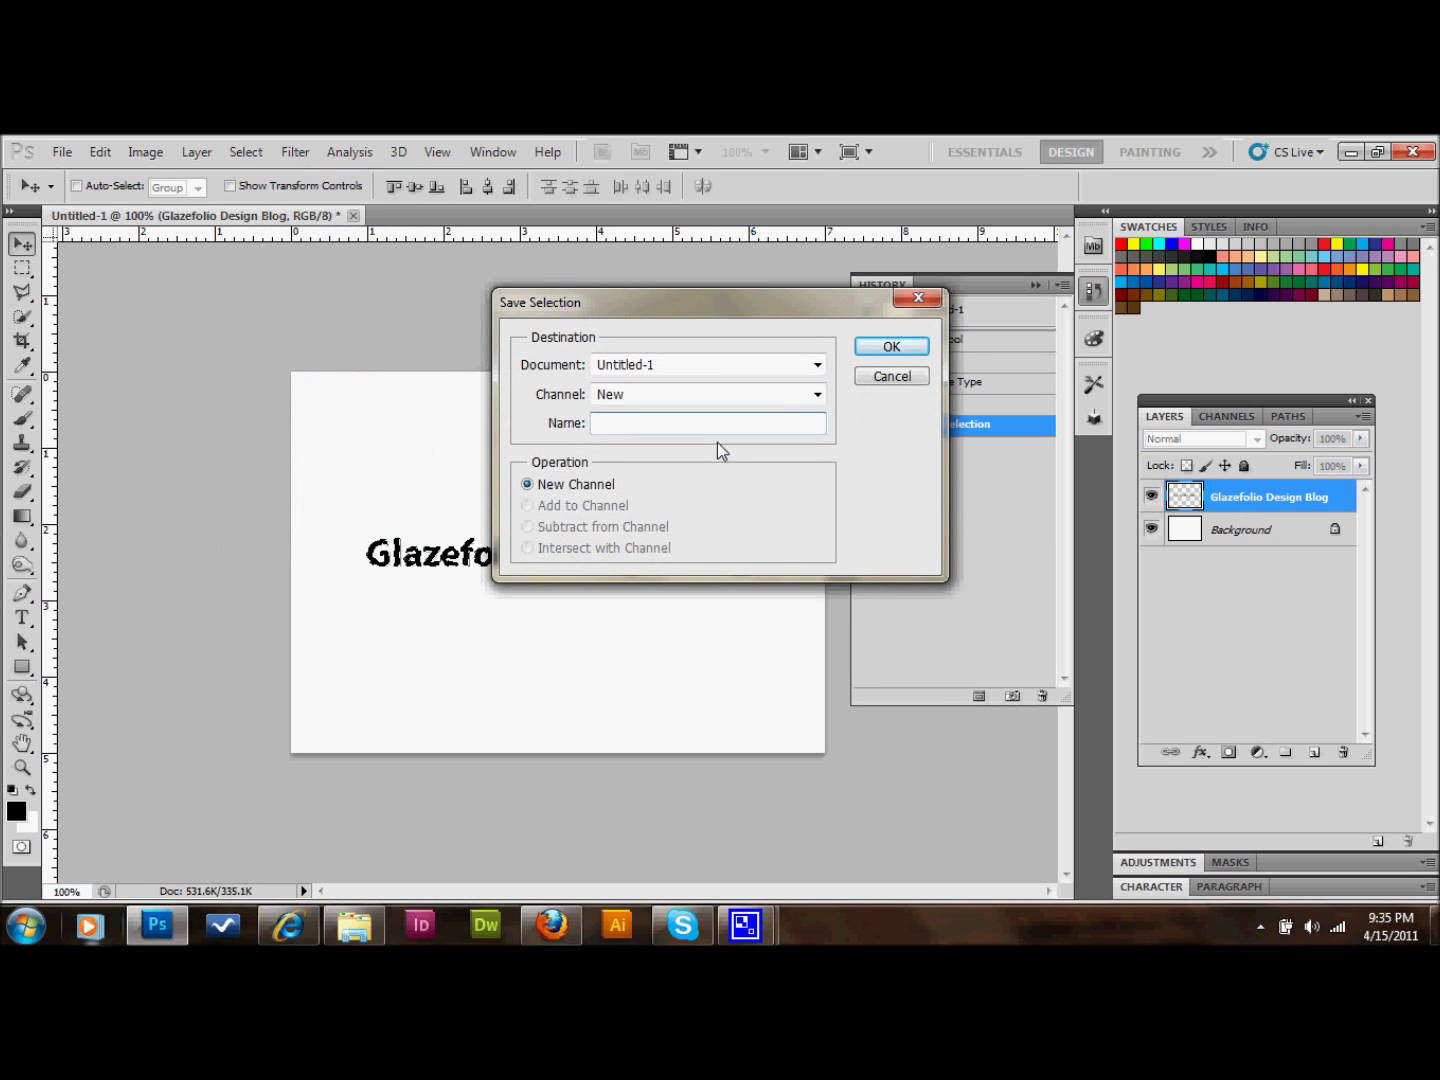
pyautogui.write('GDB')
pyautogui.click(892, 349)
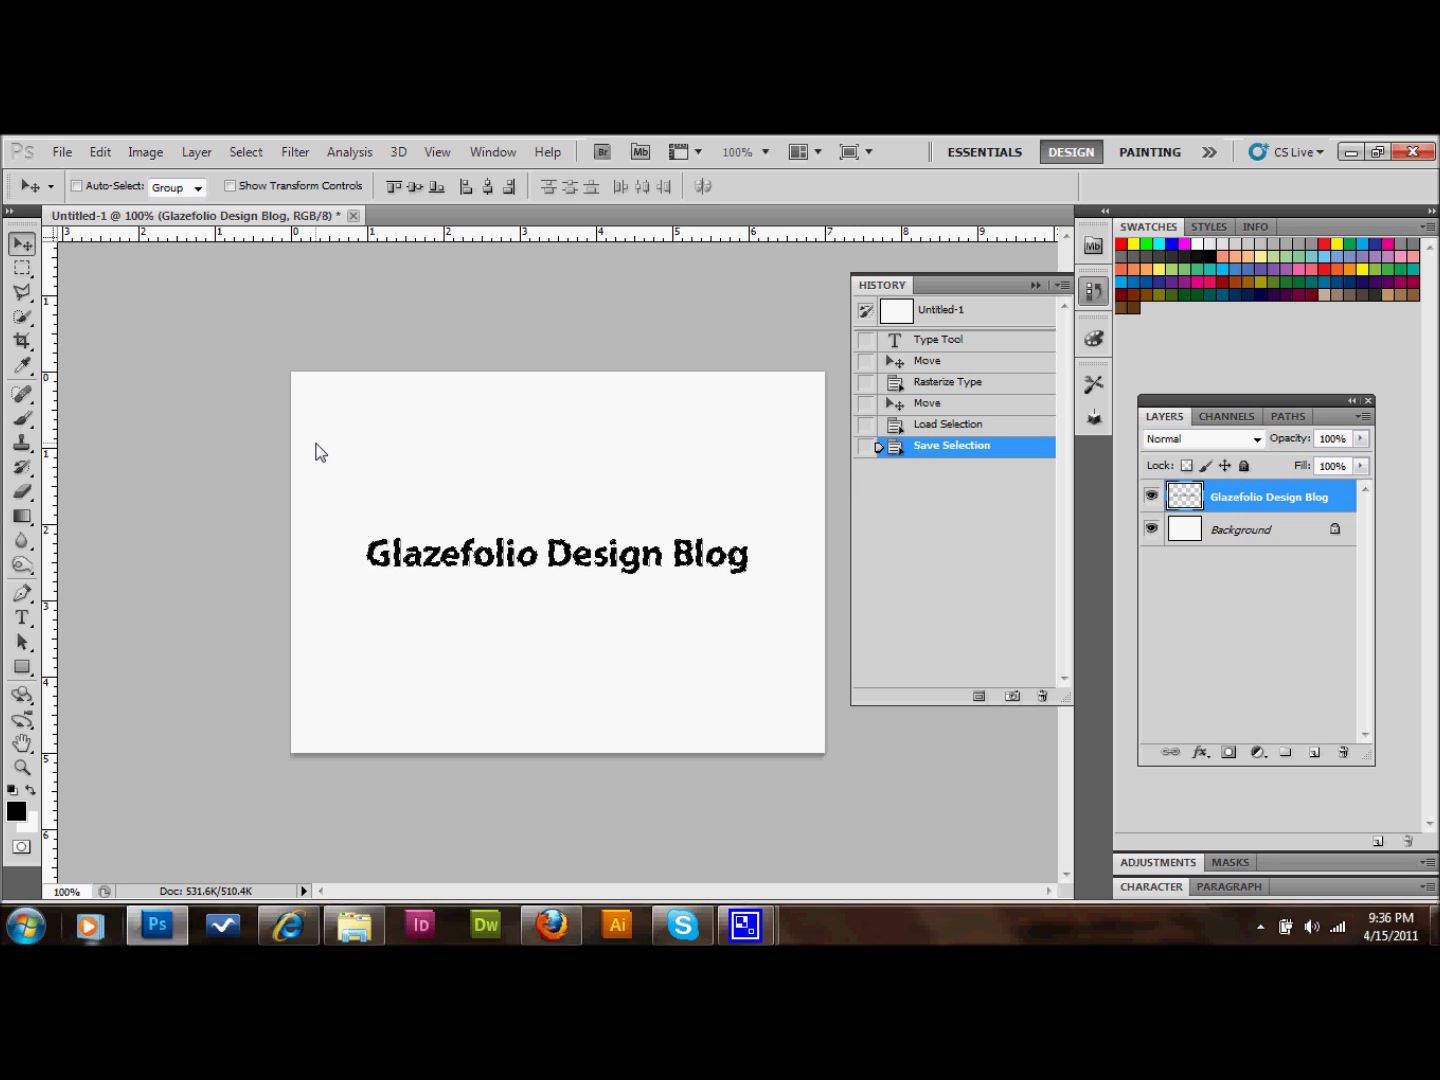
# Deselect and merge the heading into the white Background layer.
pyautogui.hotkey('ctrl', 'd')
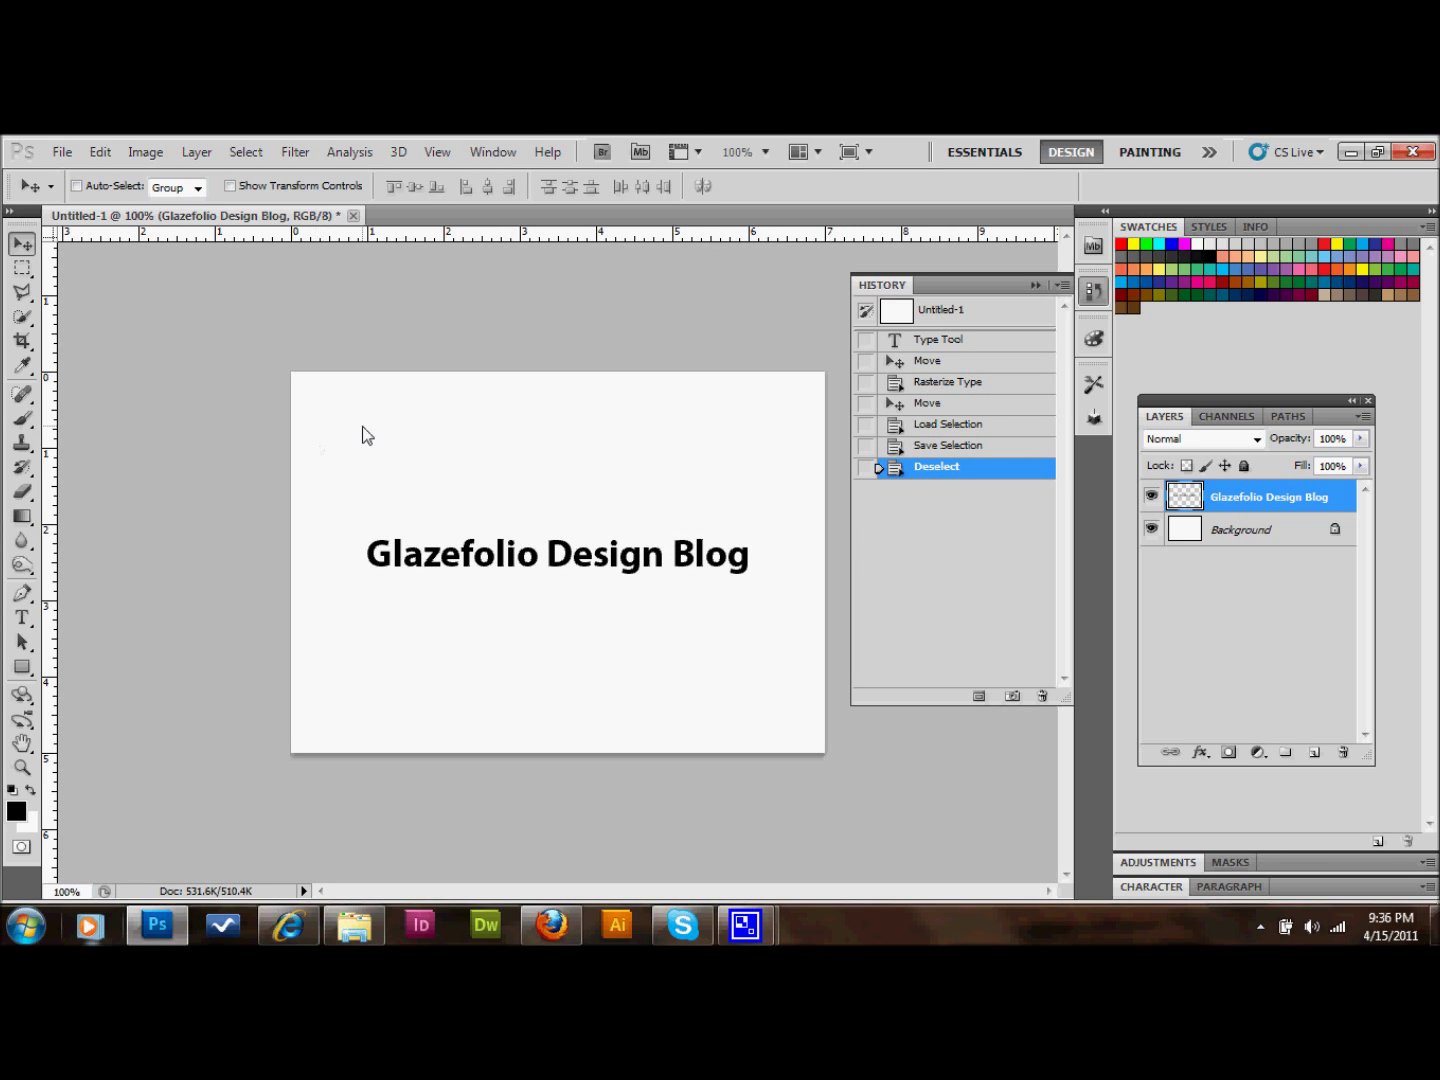
pyautogui.click(209, 156)
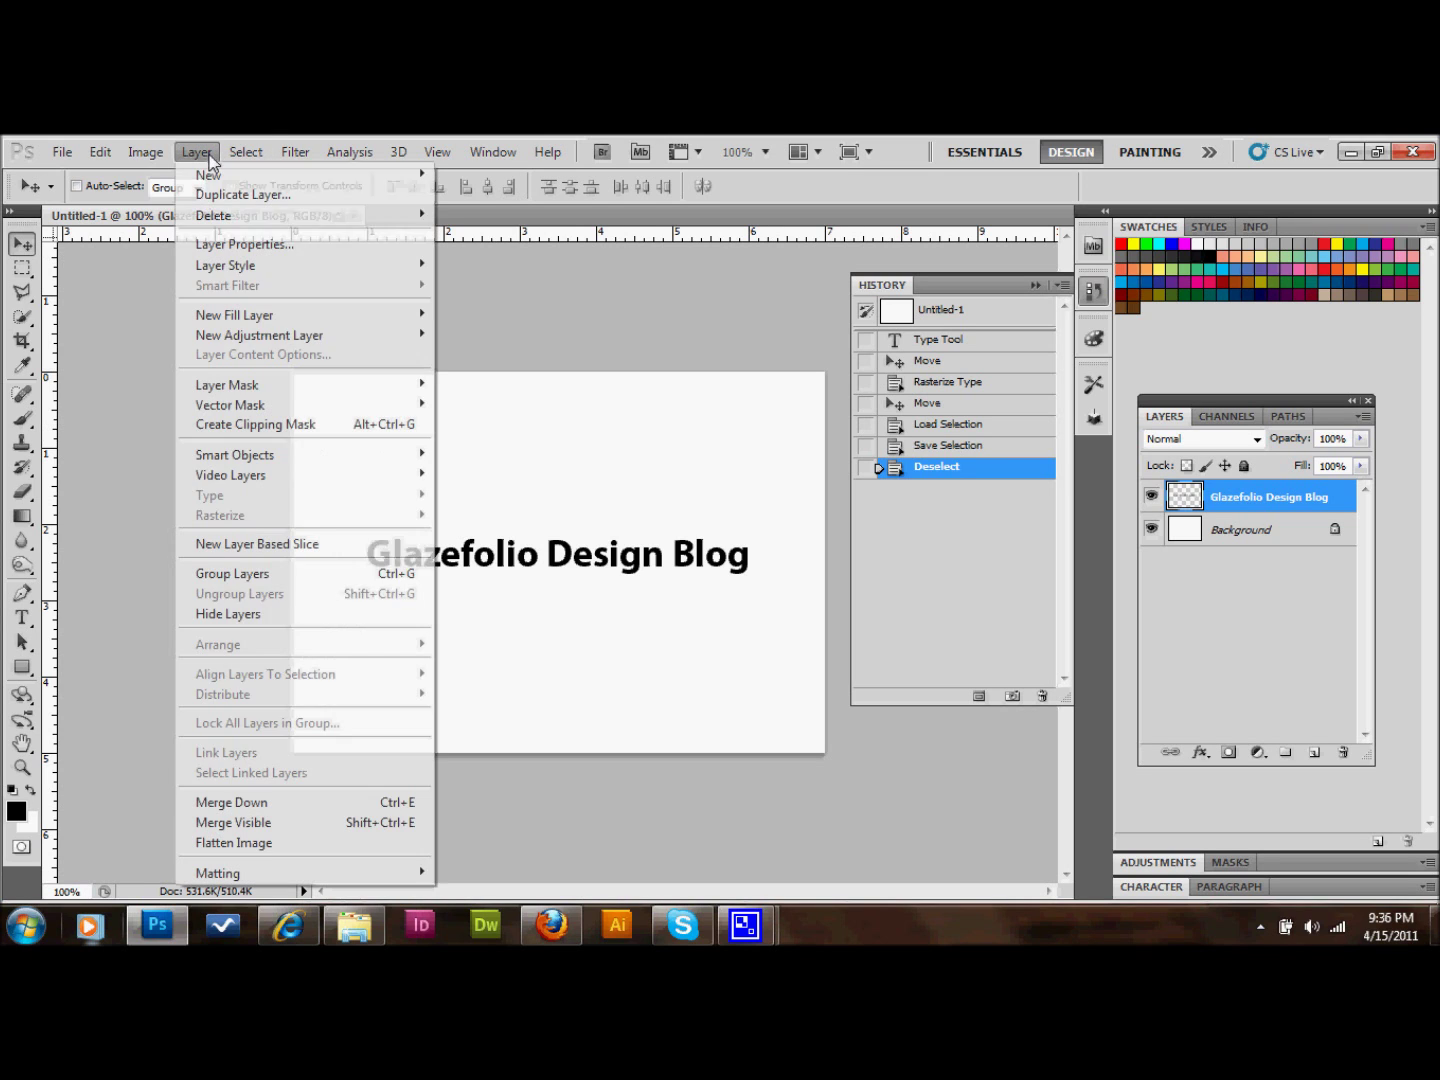
pyautogui.click(266, 823)
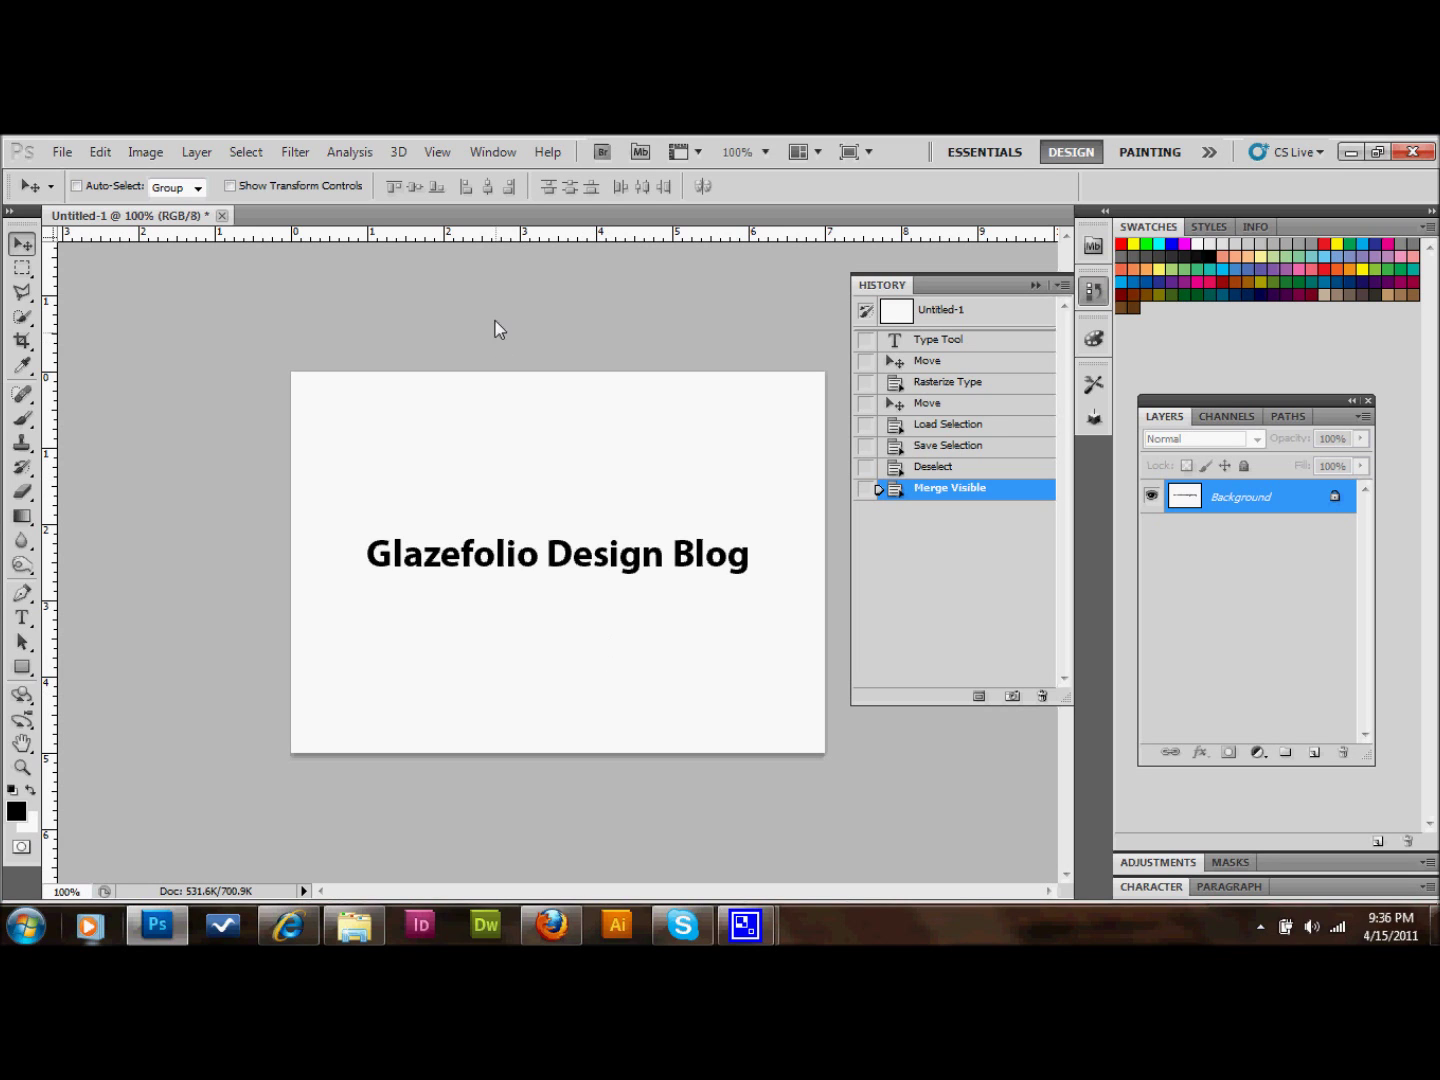
# Blur the merged heading with a 2.5-pixel Gaussian Blur and zoom in to check it.
pyautogui.click(293, 152)
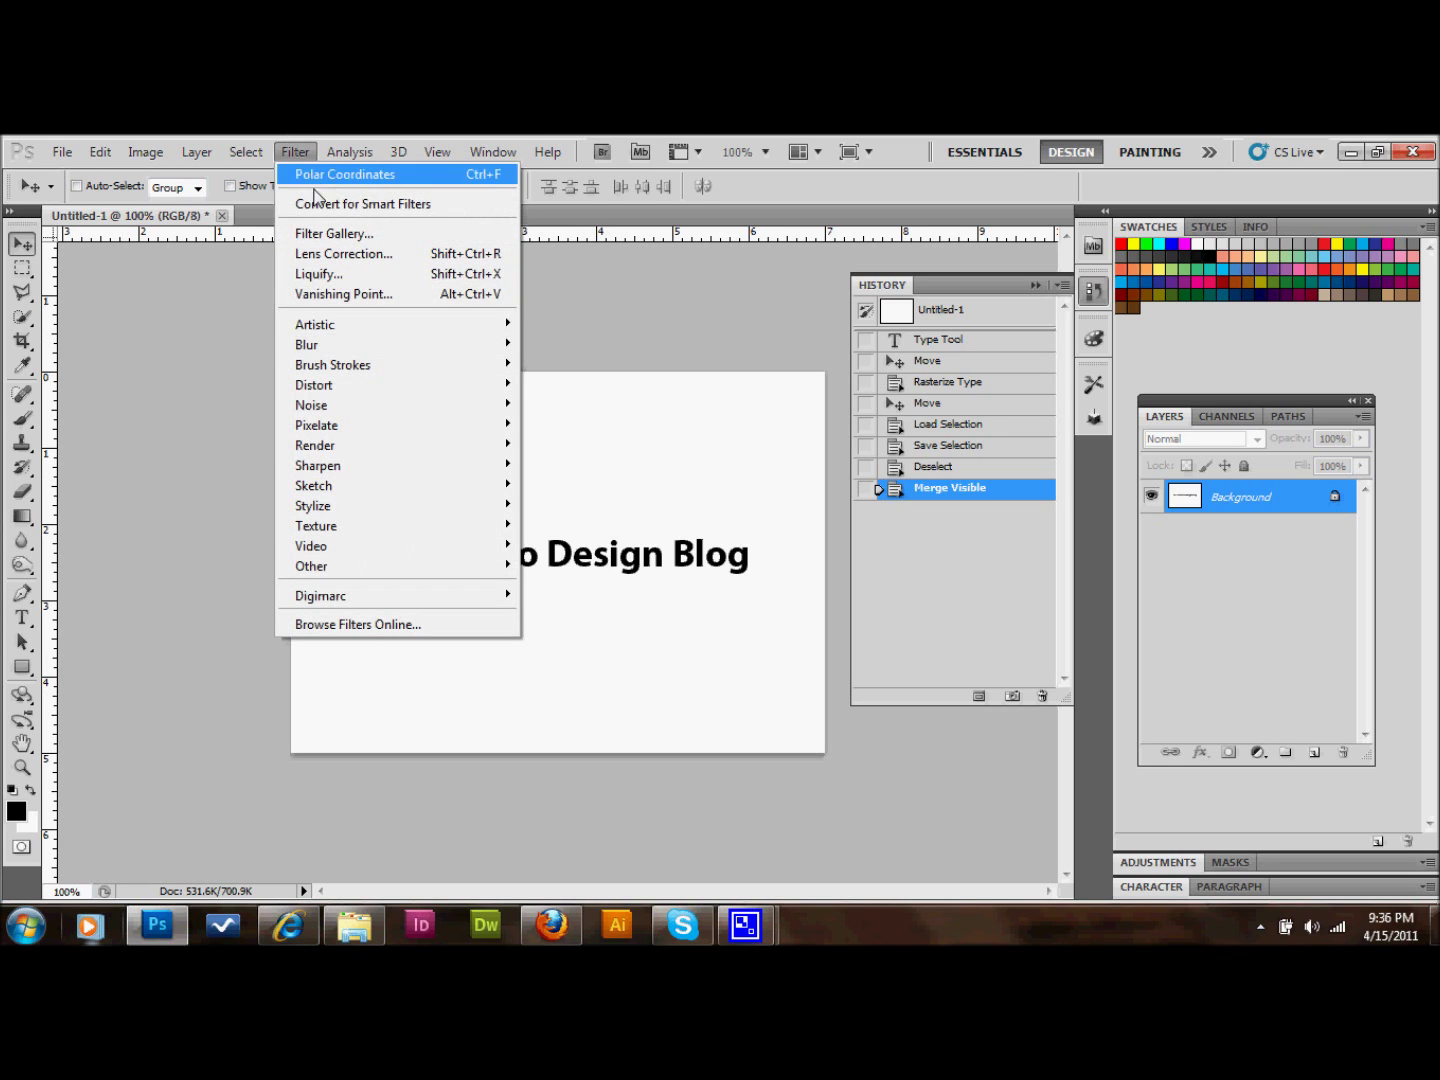
pyautogui.moveTo(350, 350)
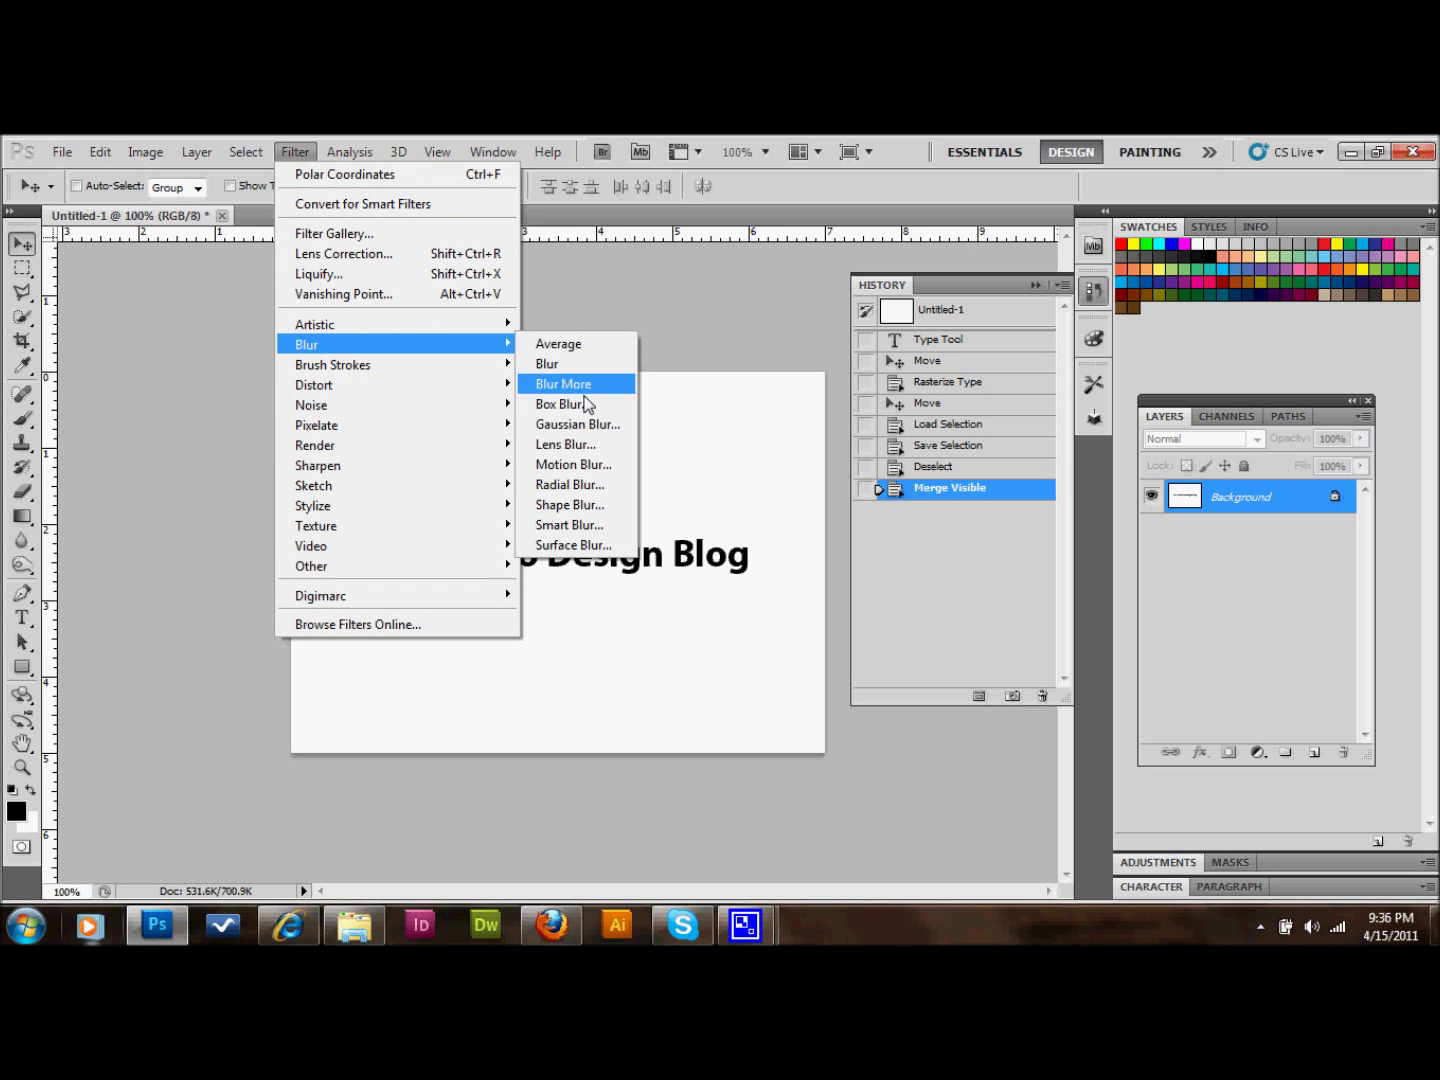
pyautogui.click(599, 425)
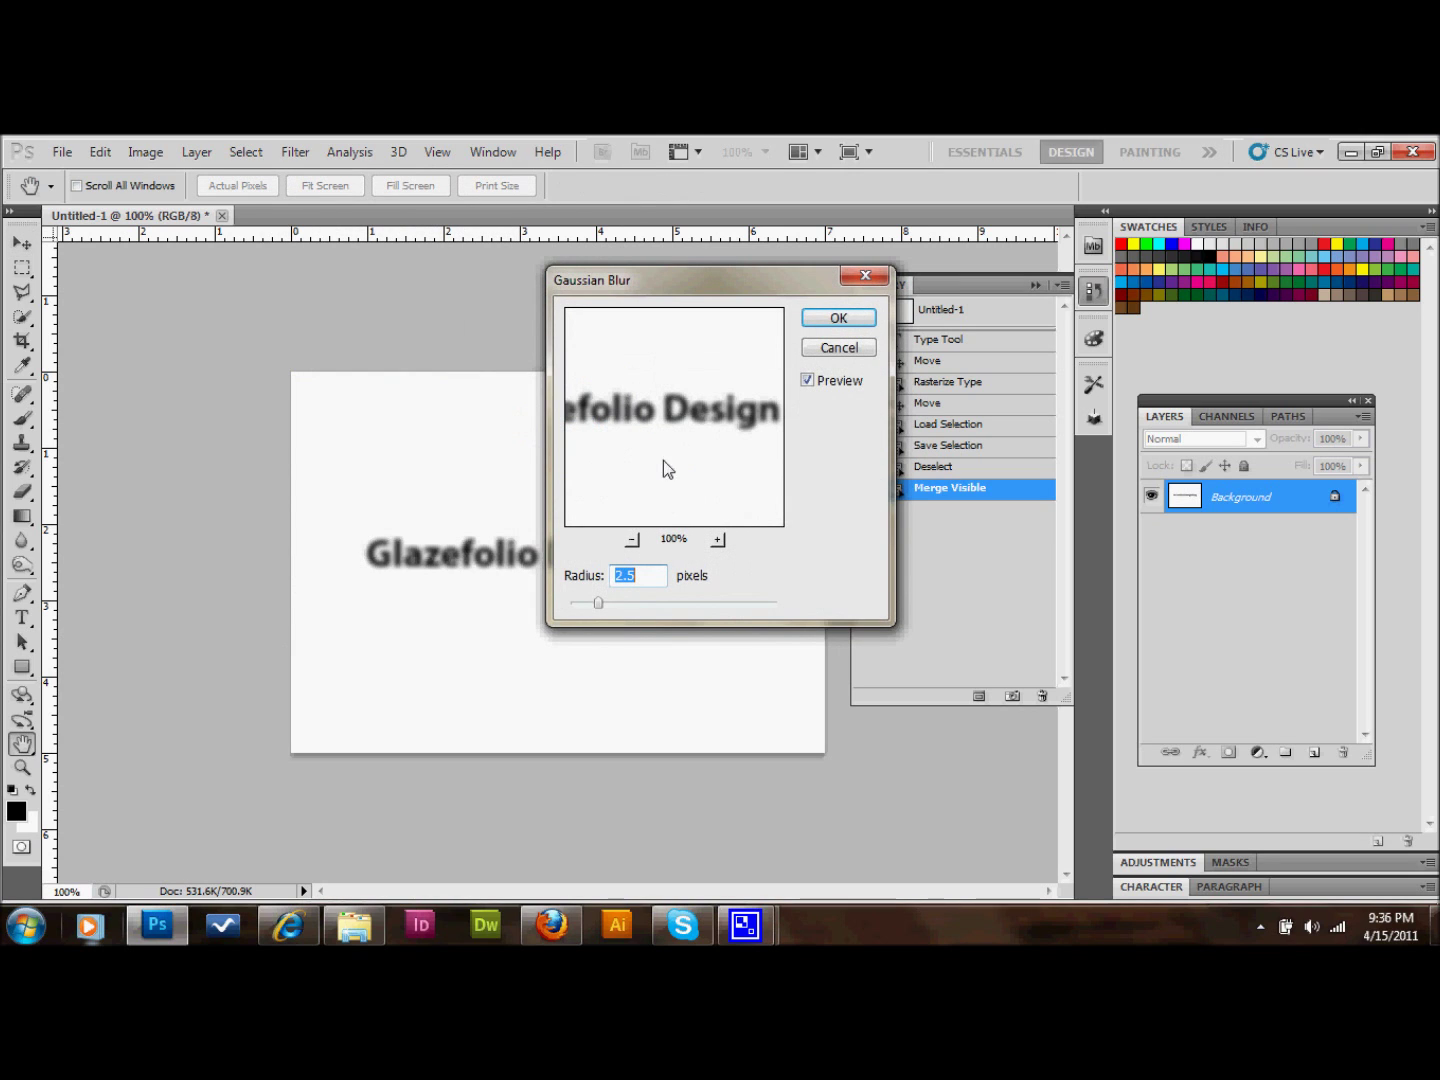
pyautogui.click(839, 319)
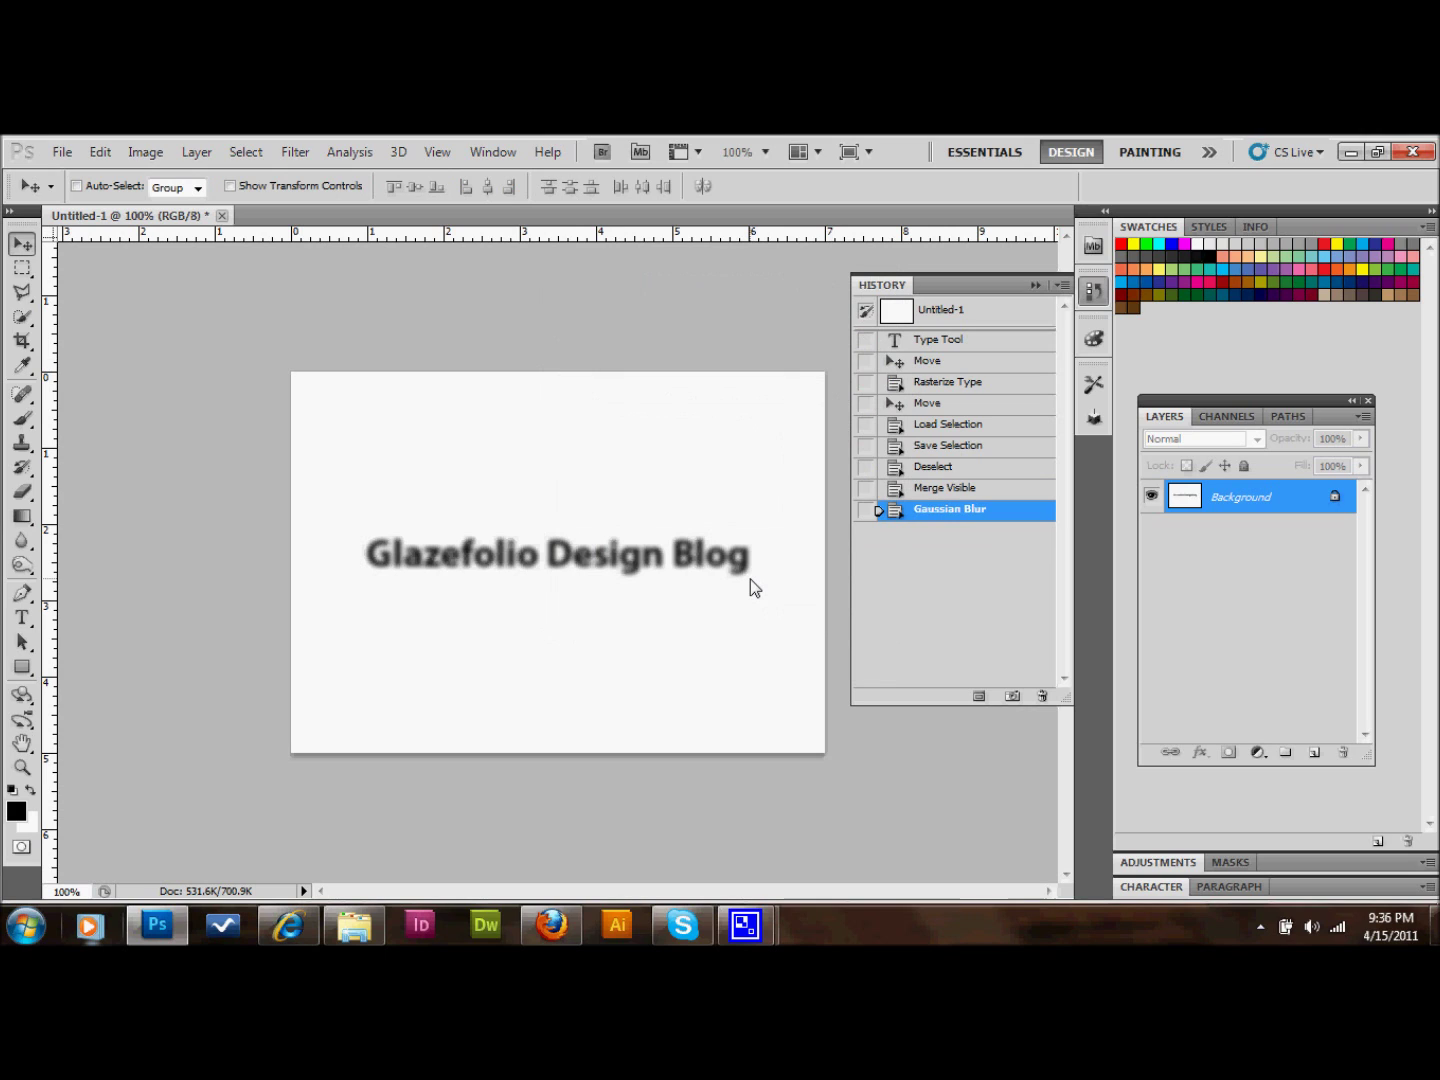
pyautogui.hotkey('ctrl', '+')
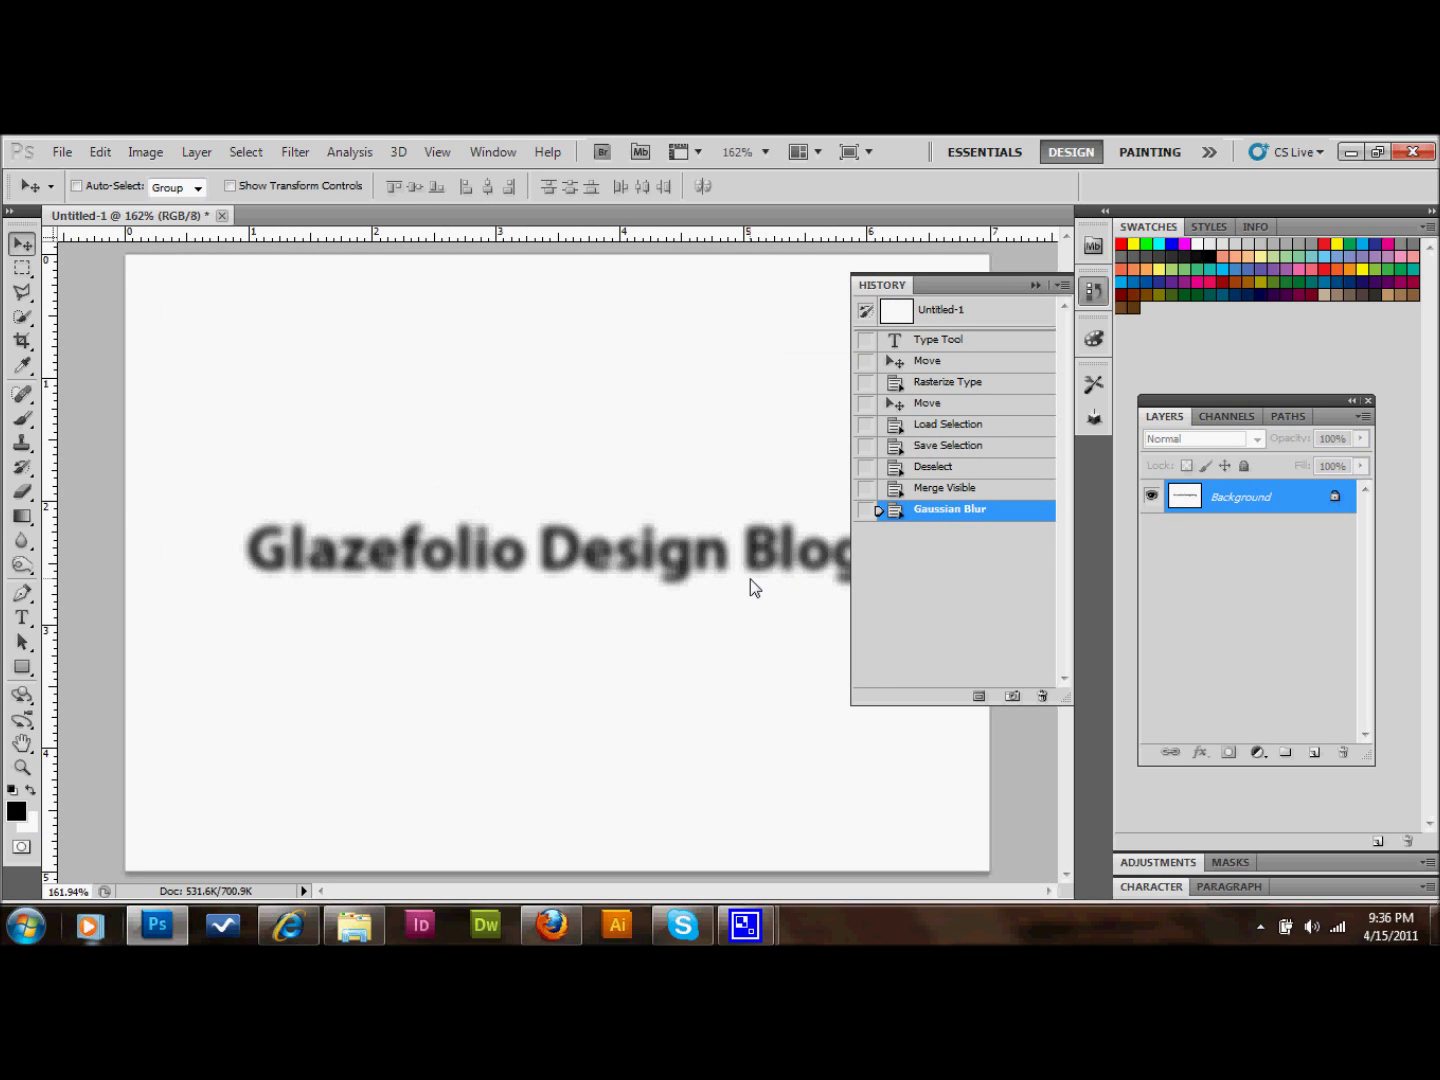
pyautogui.hotkey('ctrl', '+')
pyautogui.hotkey('ctrl', '+')
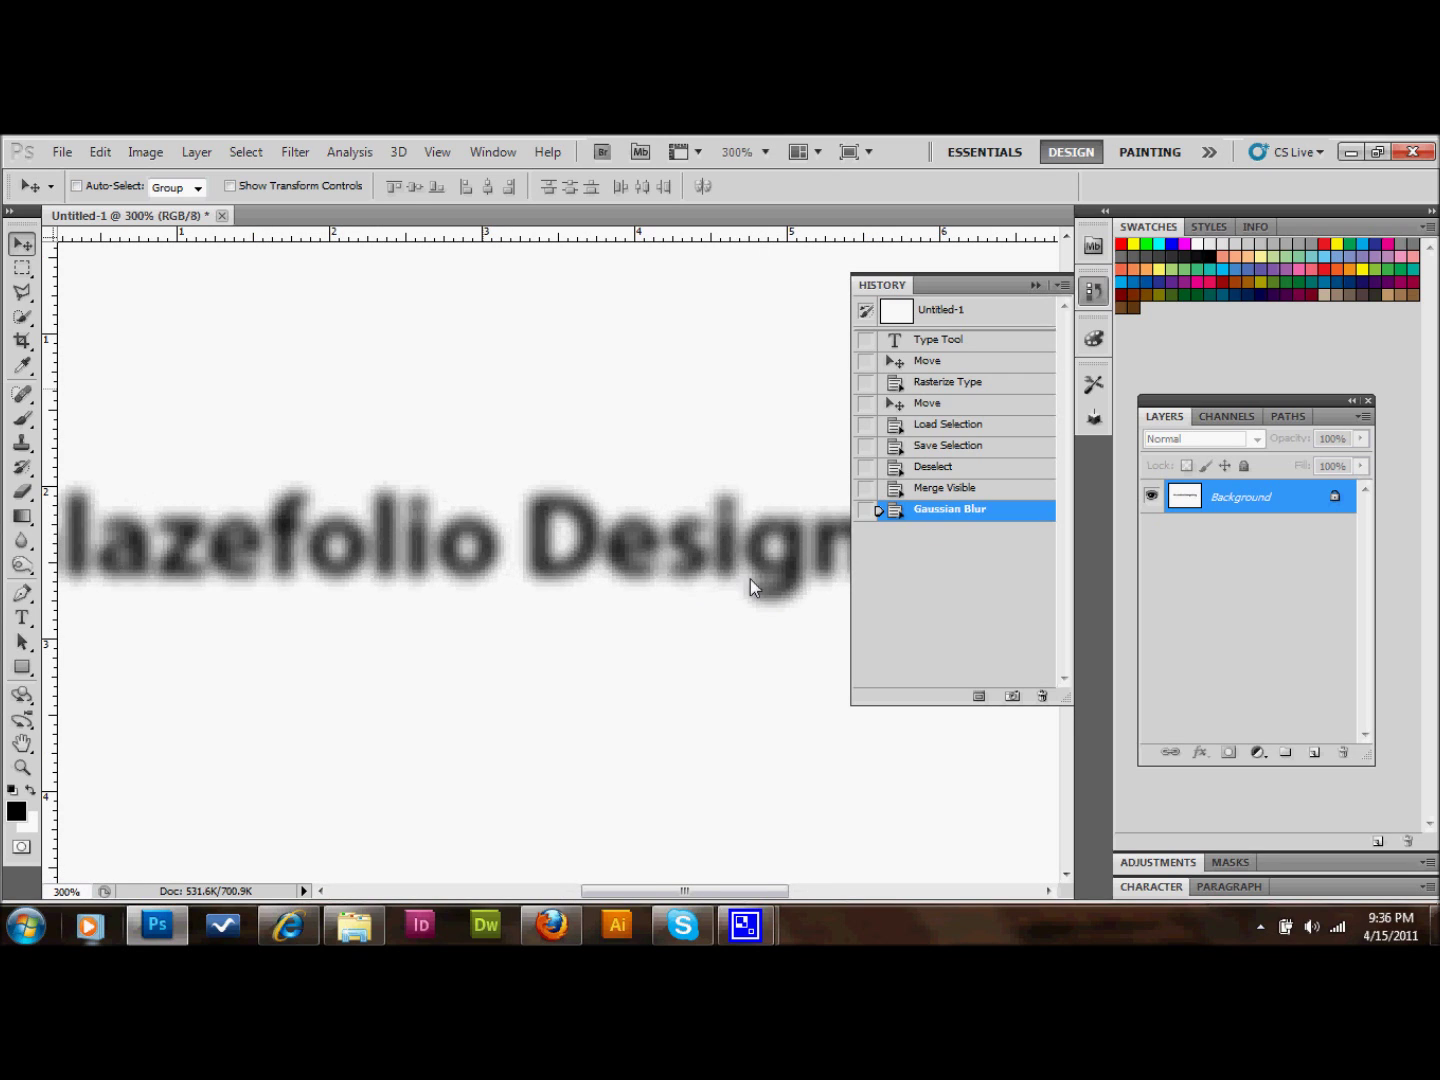
pyautogui.hotkey('ctrl', '-')
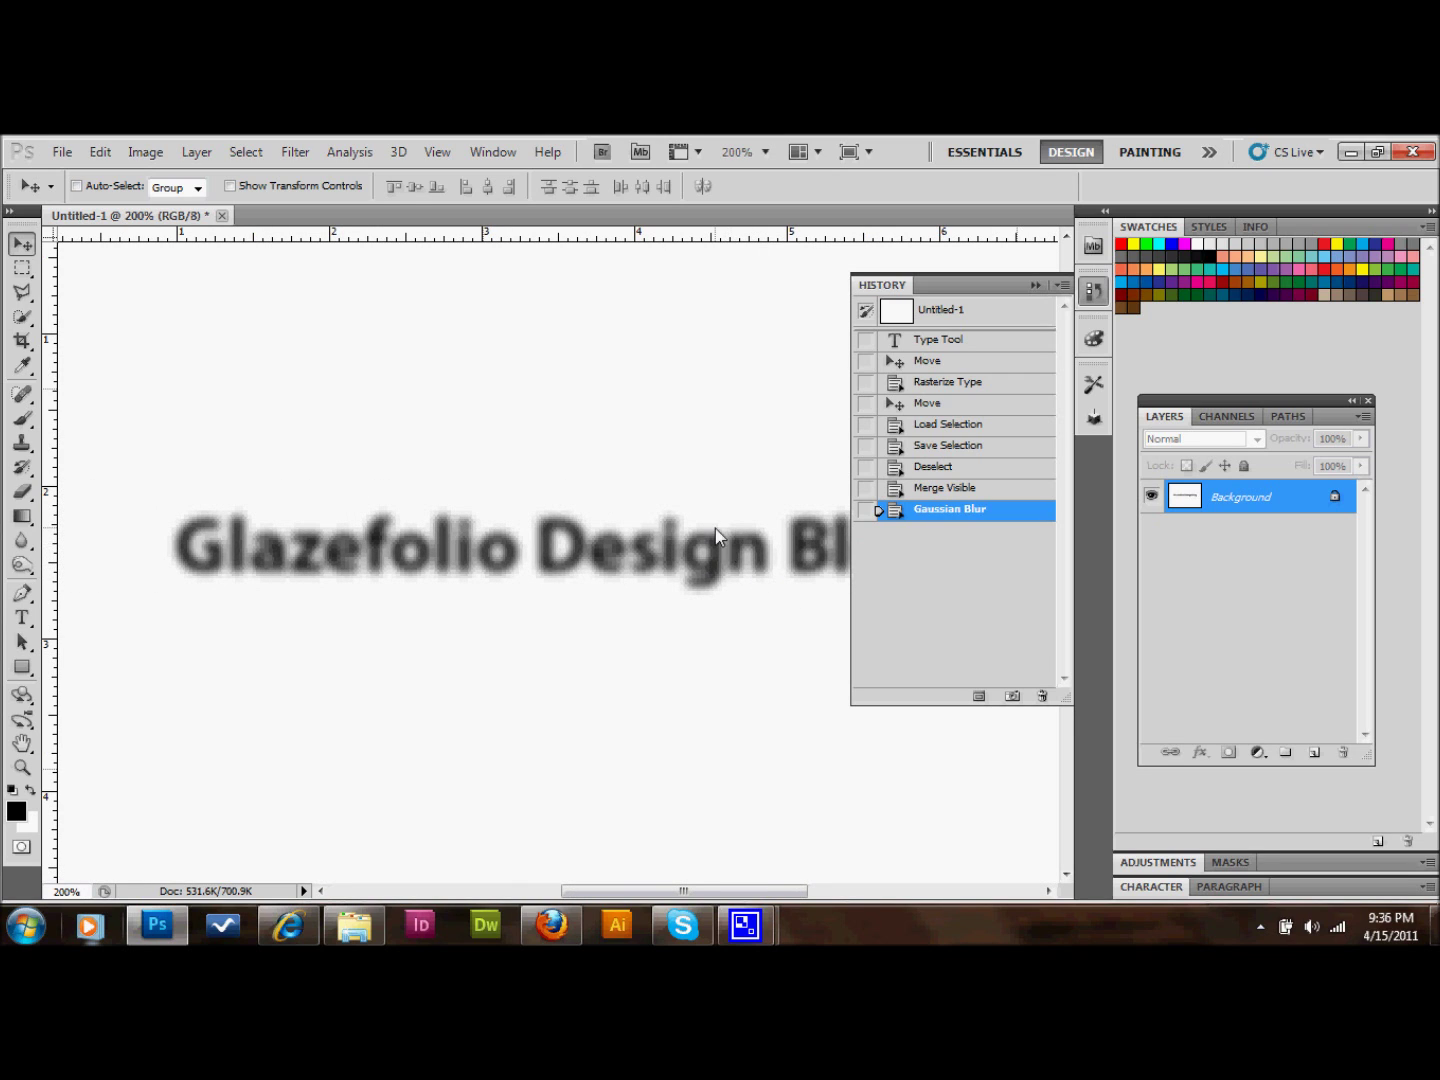
# Apply the Solarize filter so the background turns black.
pyautogui.click(295, 152)
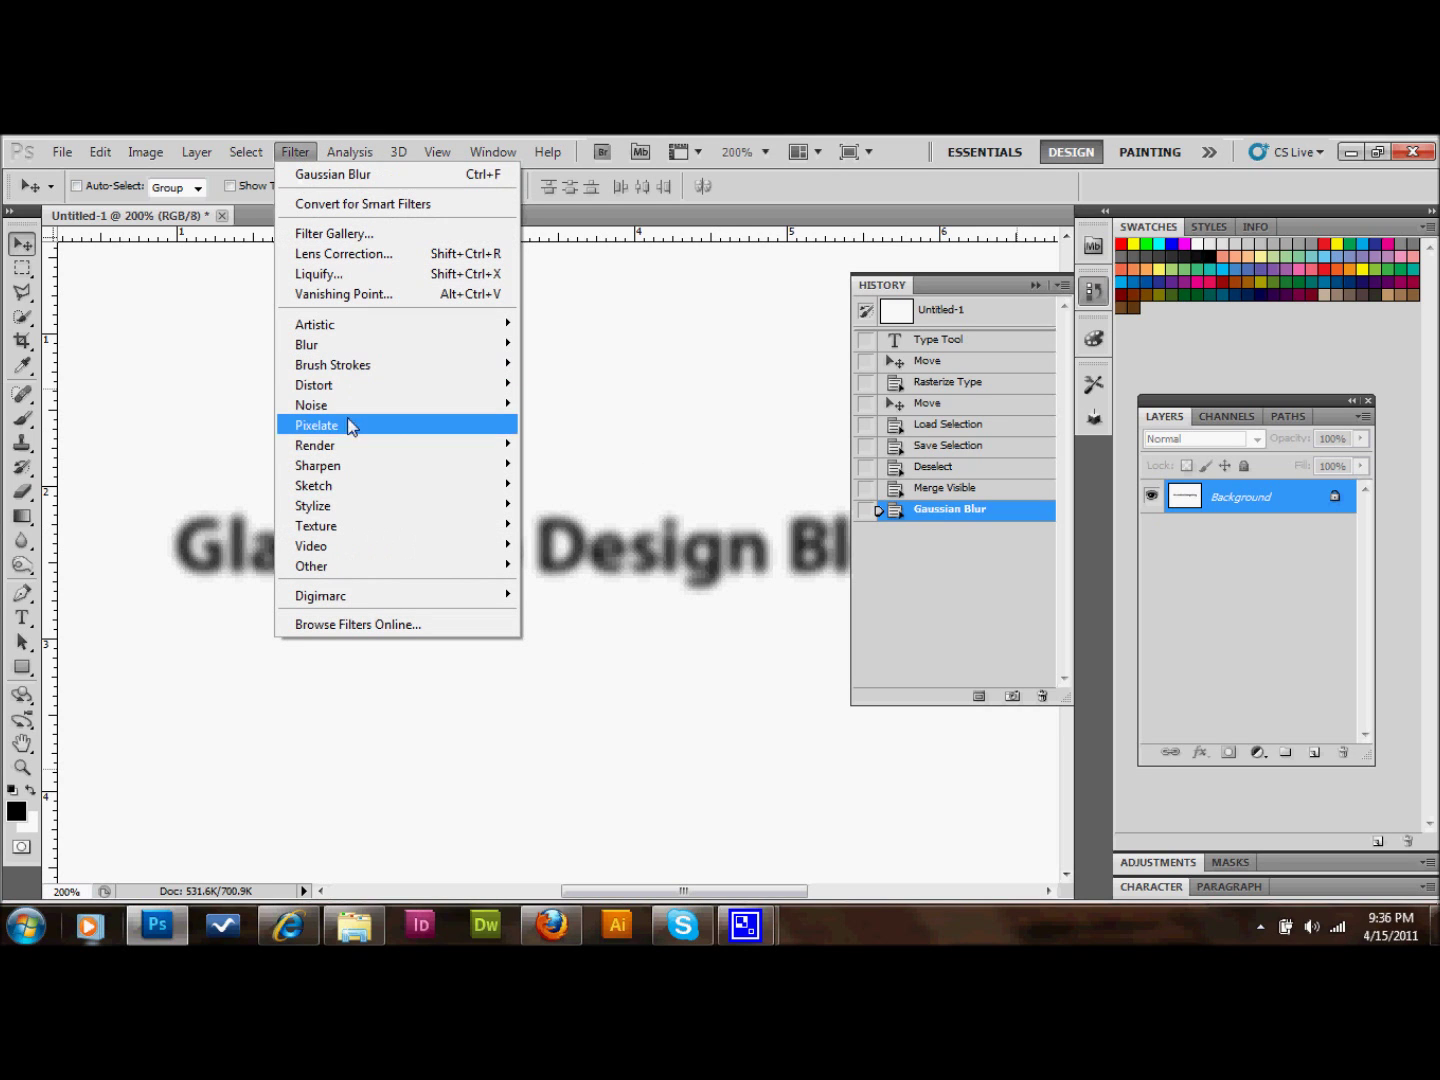
pyautogui.moveTo(354, 507)
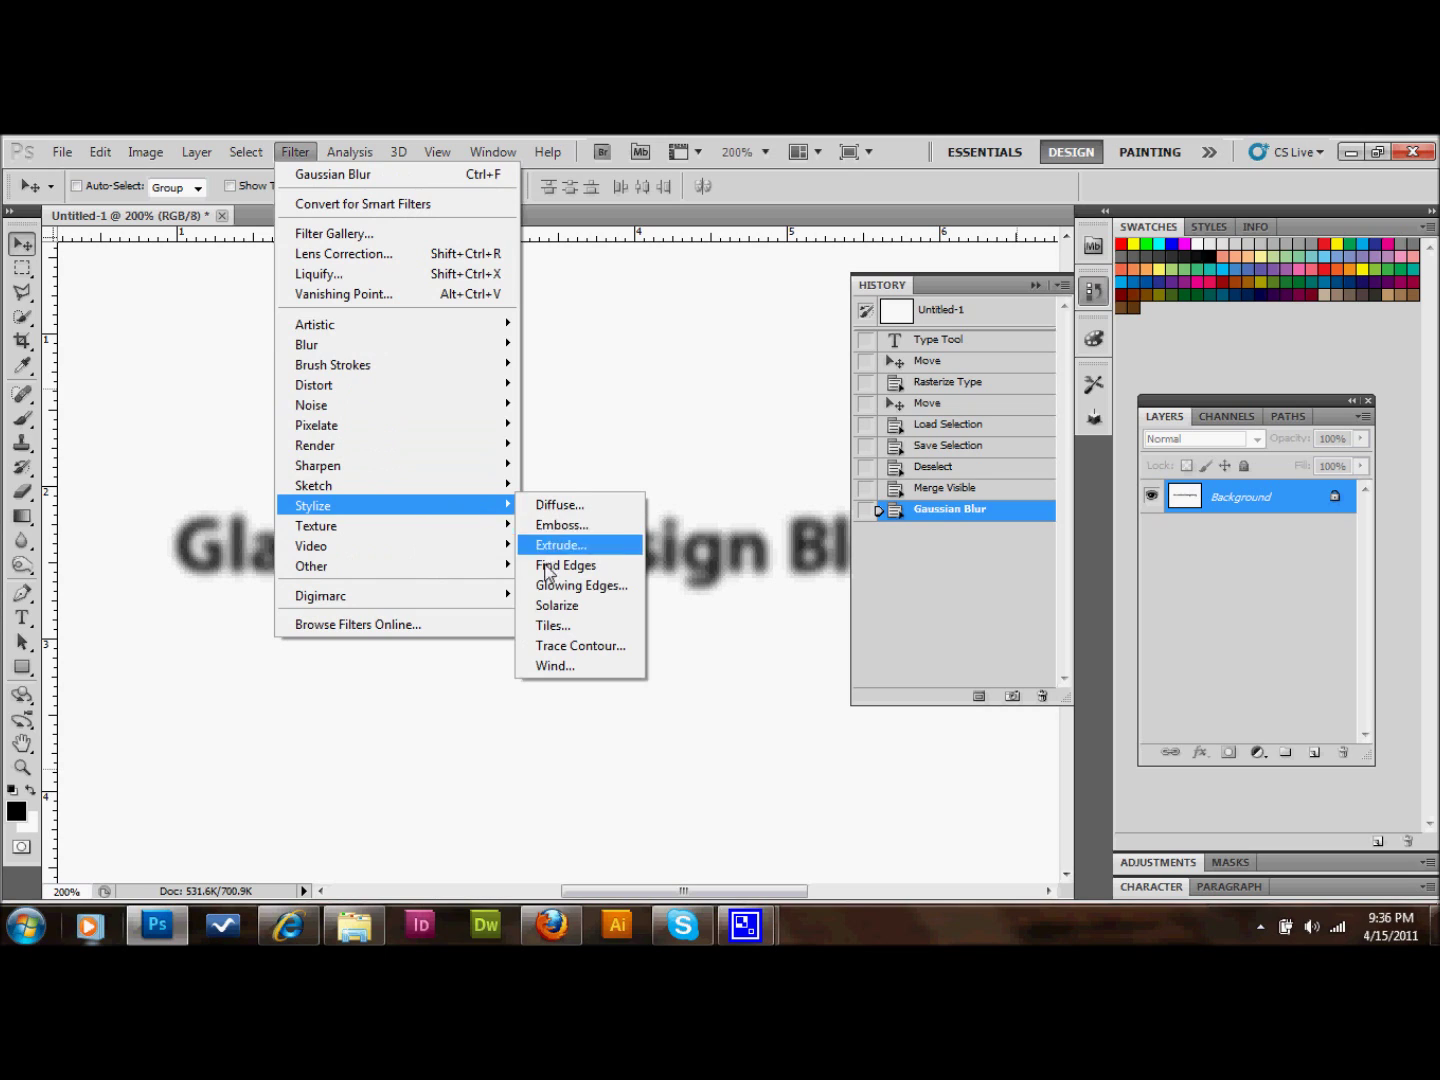
pyautogui.click(550, 607)
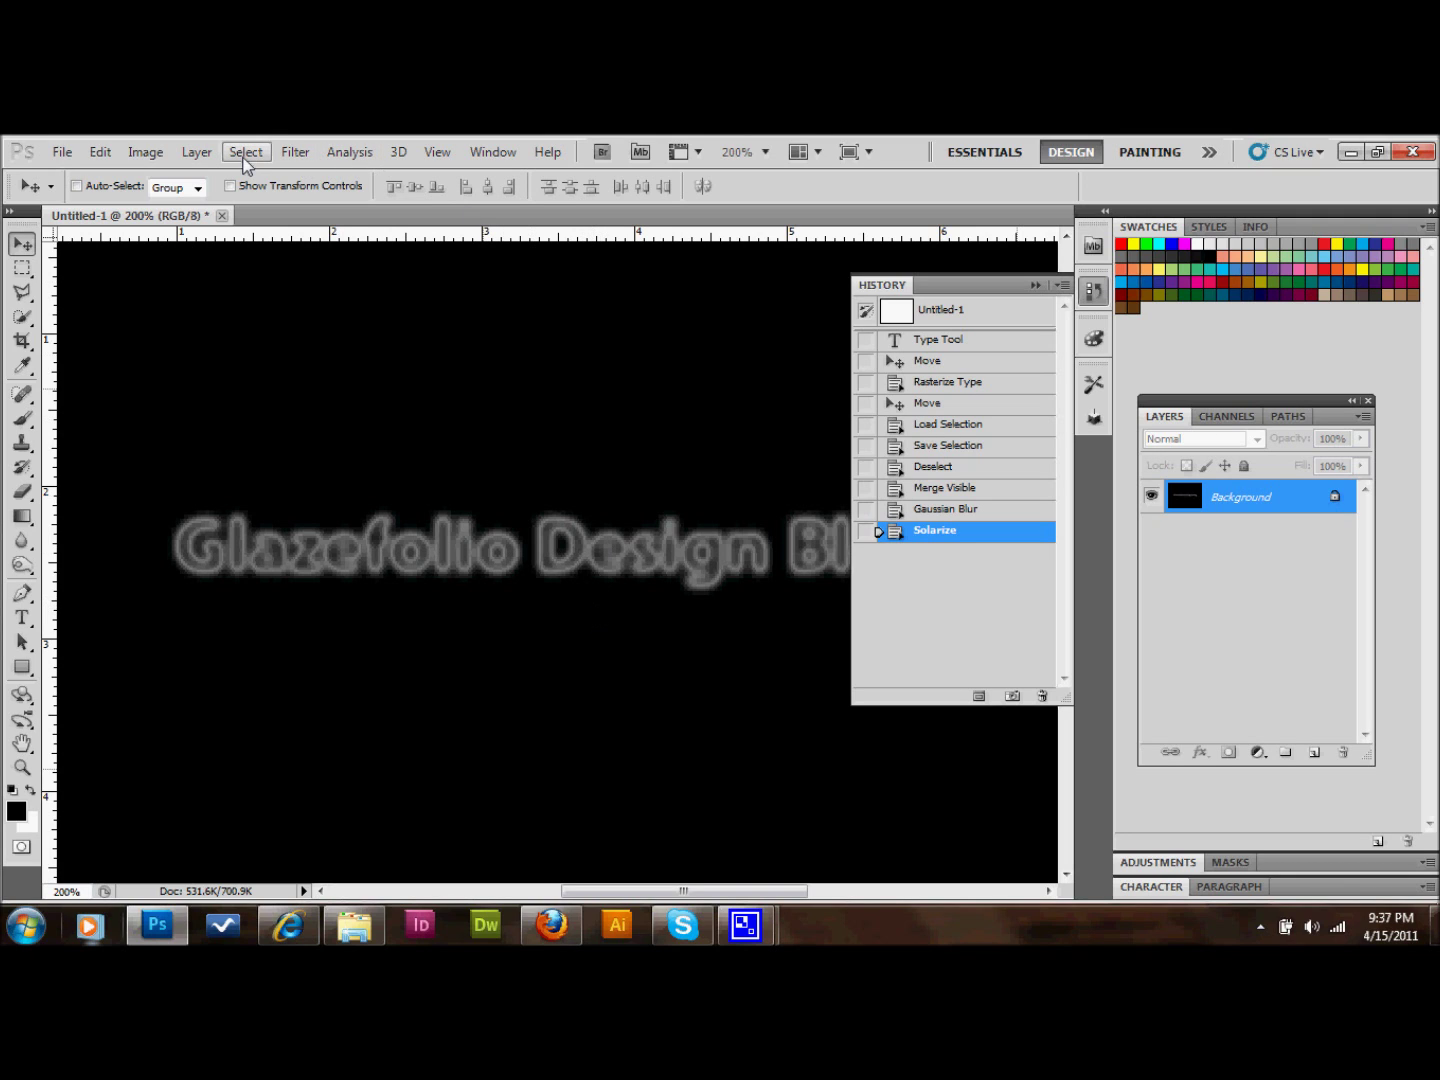
# Apply Auto Levels to brighten the glowing text, after cancelling one trial.
pyautogui.click(147, 156)
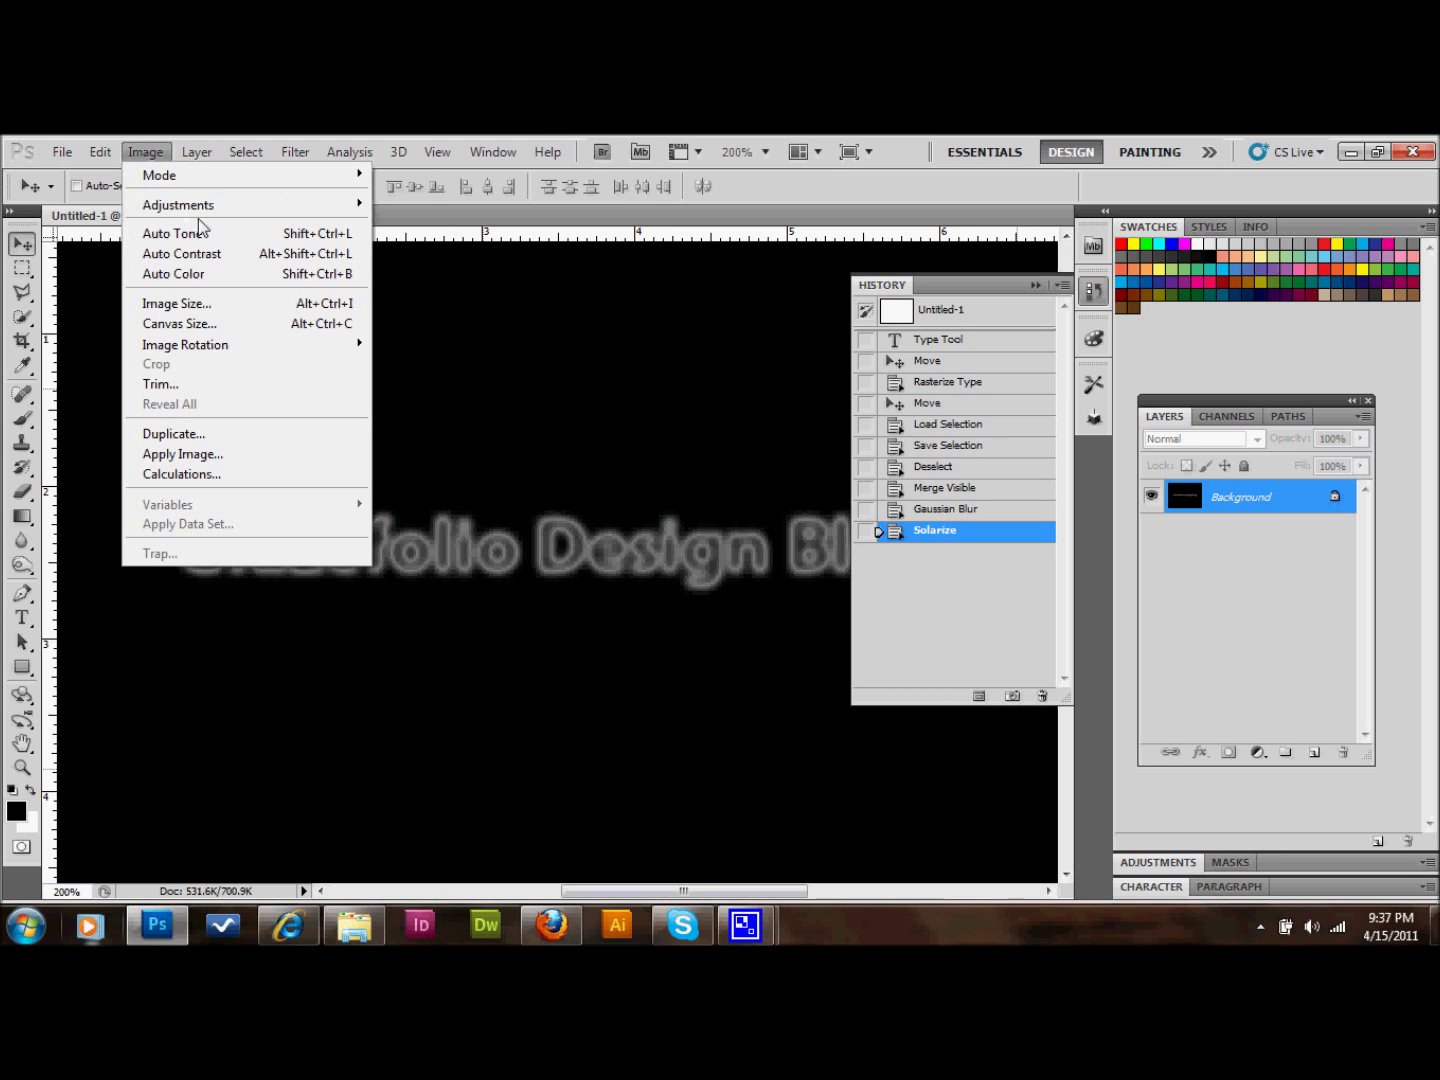
pyautogui.moveTo(226, 211)
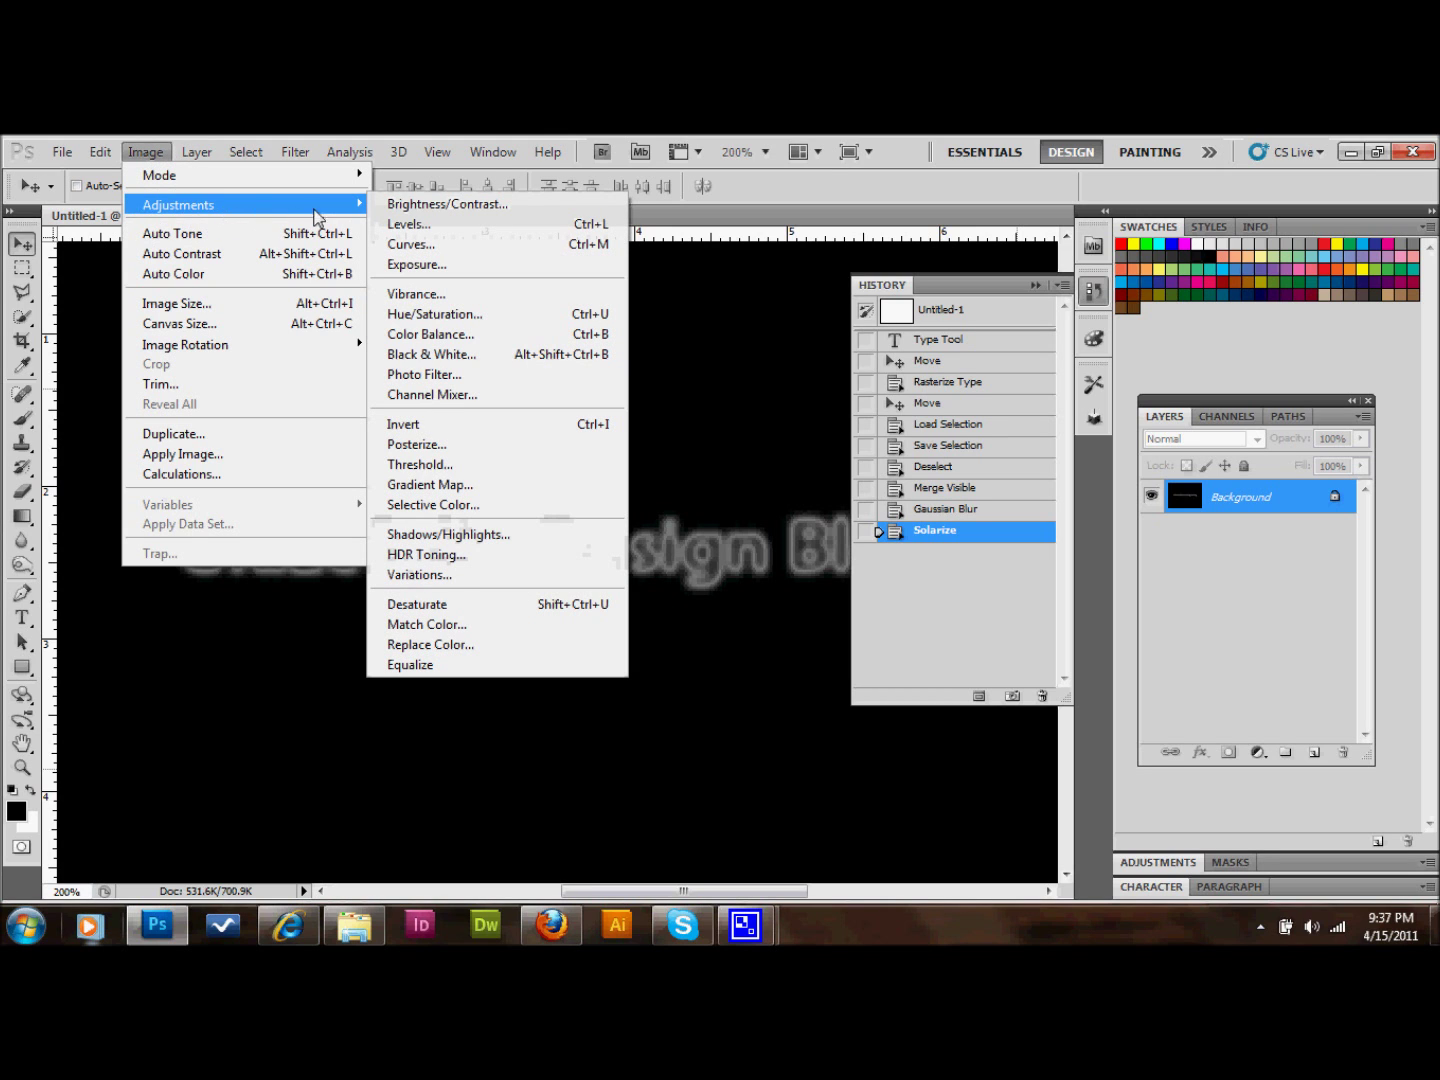
pyautogui.click(405, 222)
pyautogui.click(876, 372)
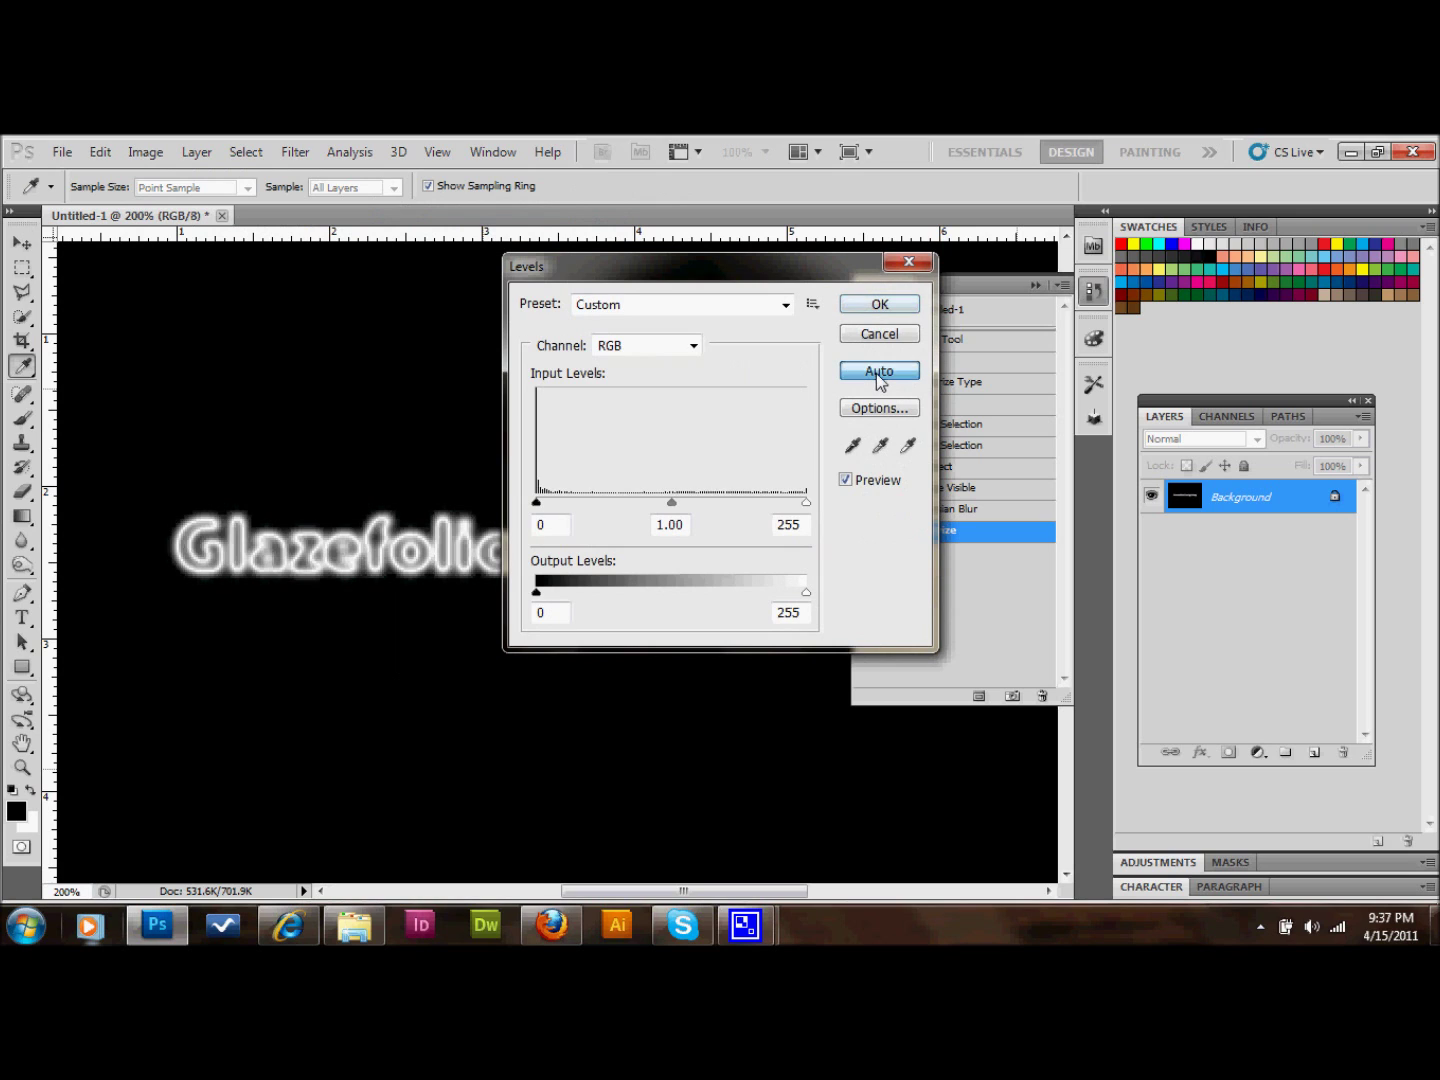
pyautogui.click(908, 264)
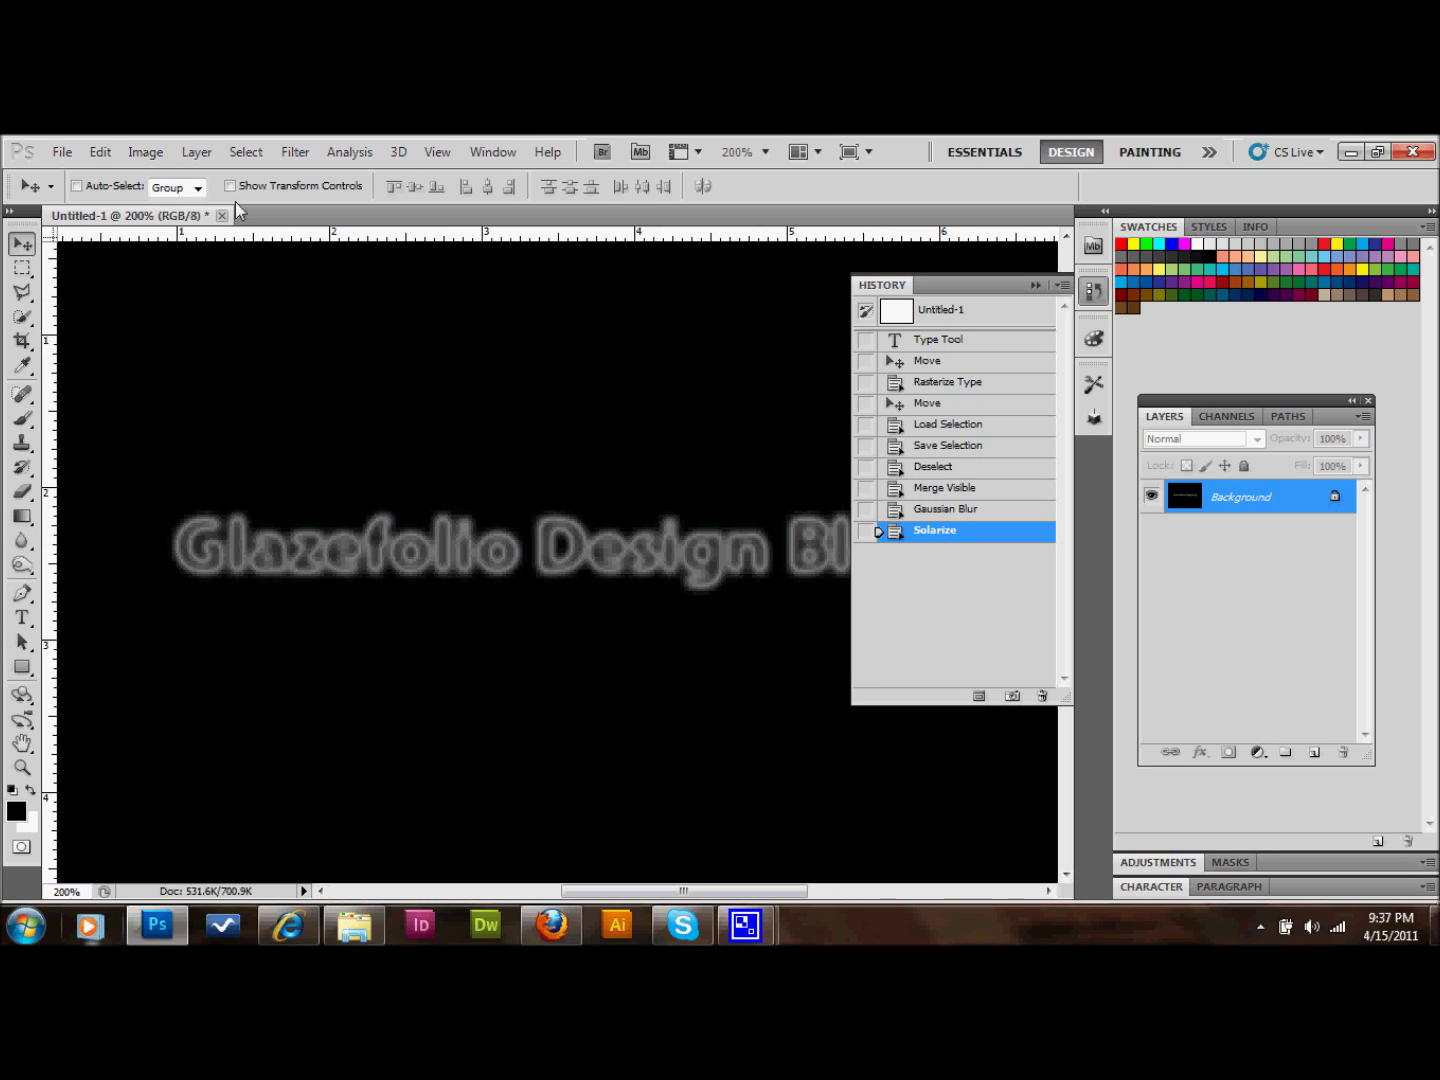
pyautogui.click(144, 155)
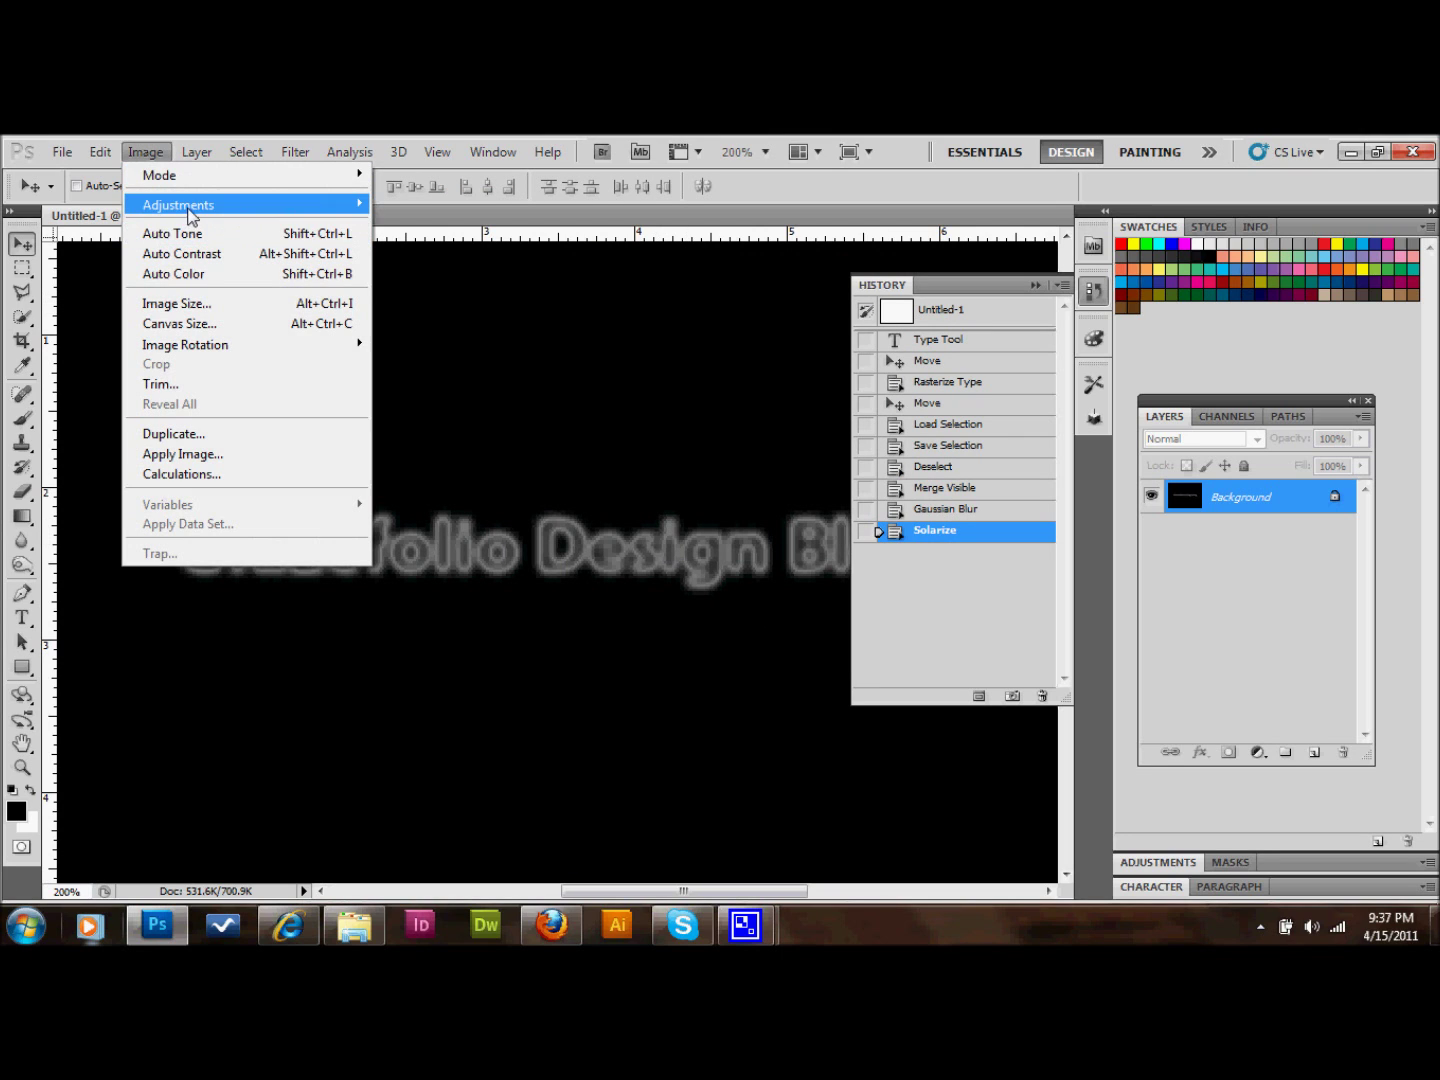
pyautogui.moveTo(187, 211)
pyautogui.click(389, 230)
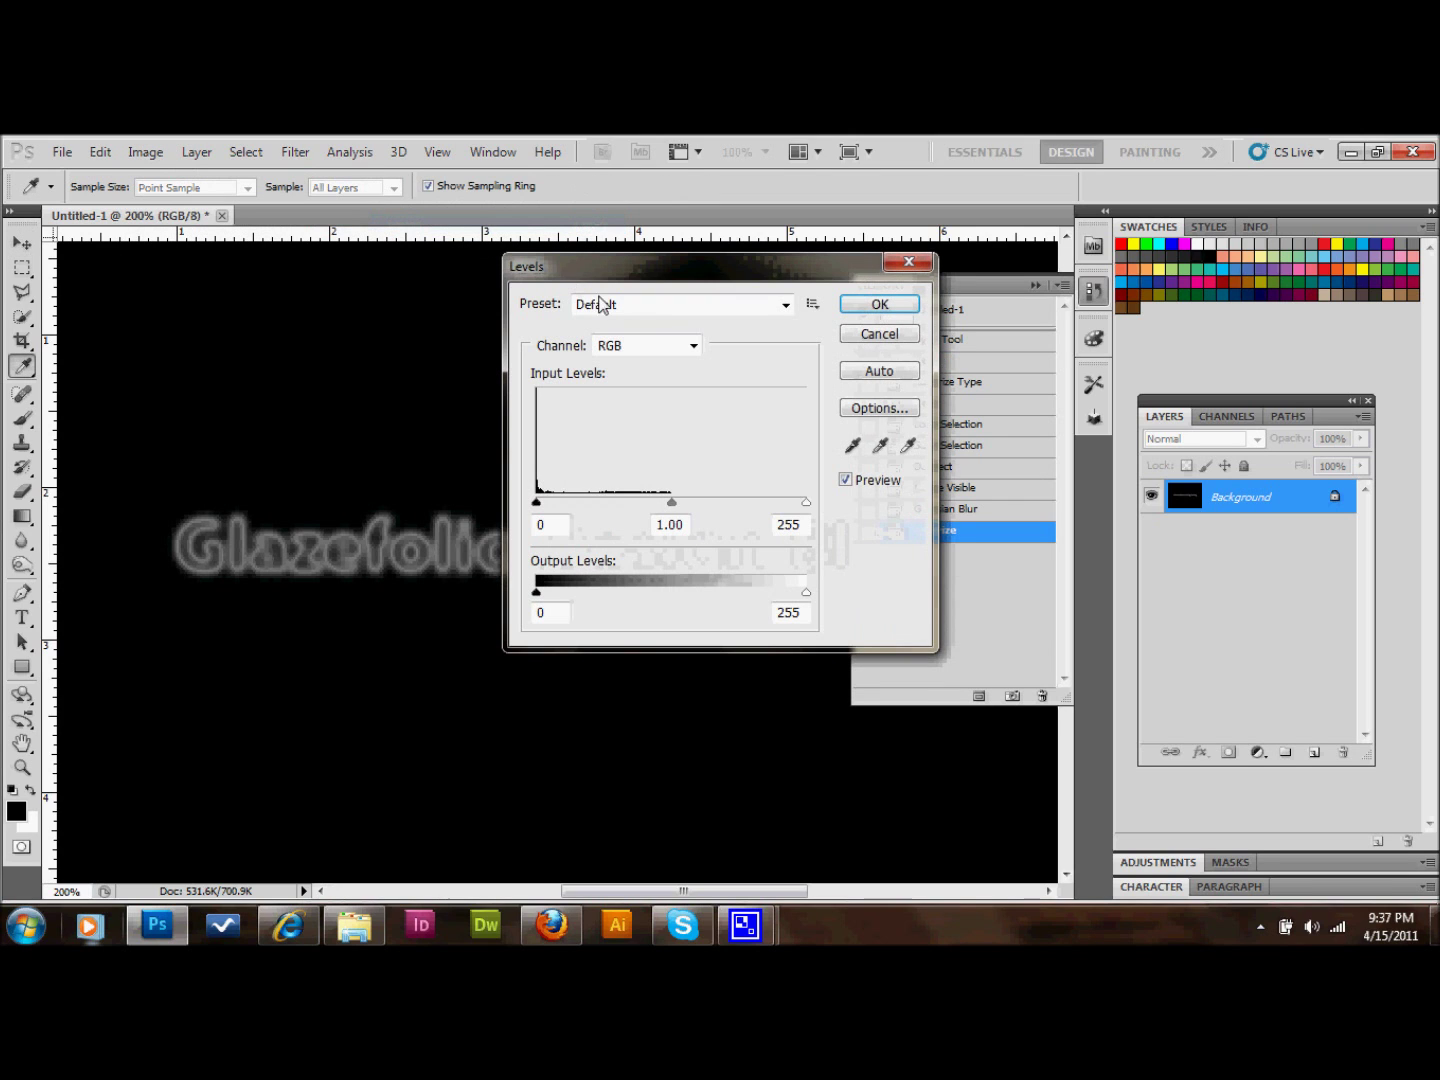
pyautogui.click(884, 376)
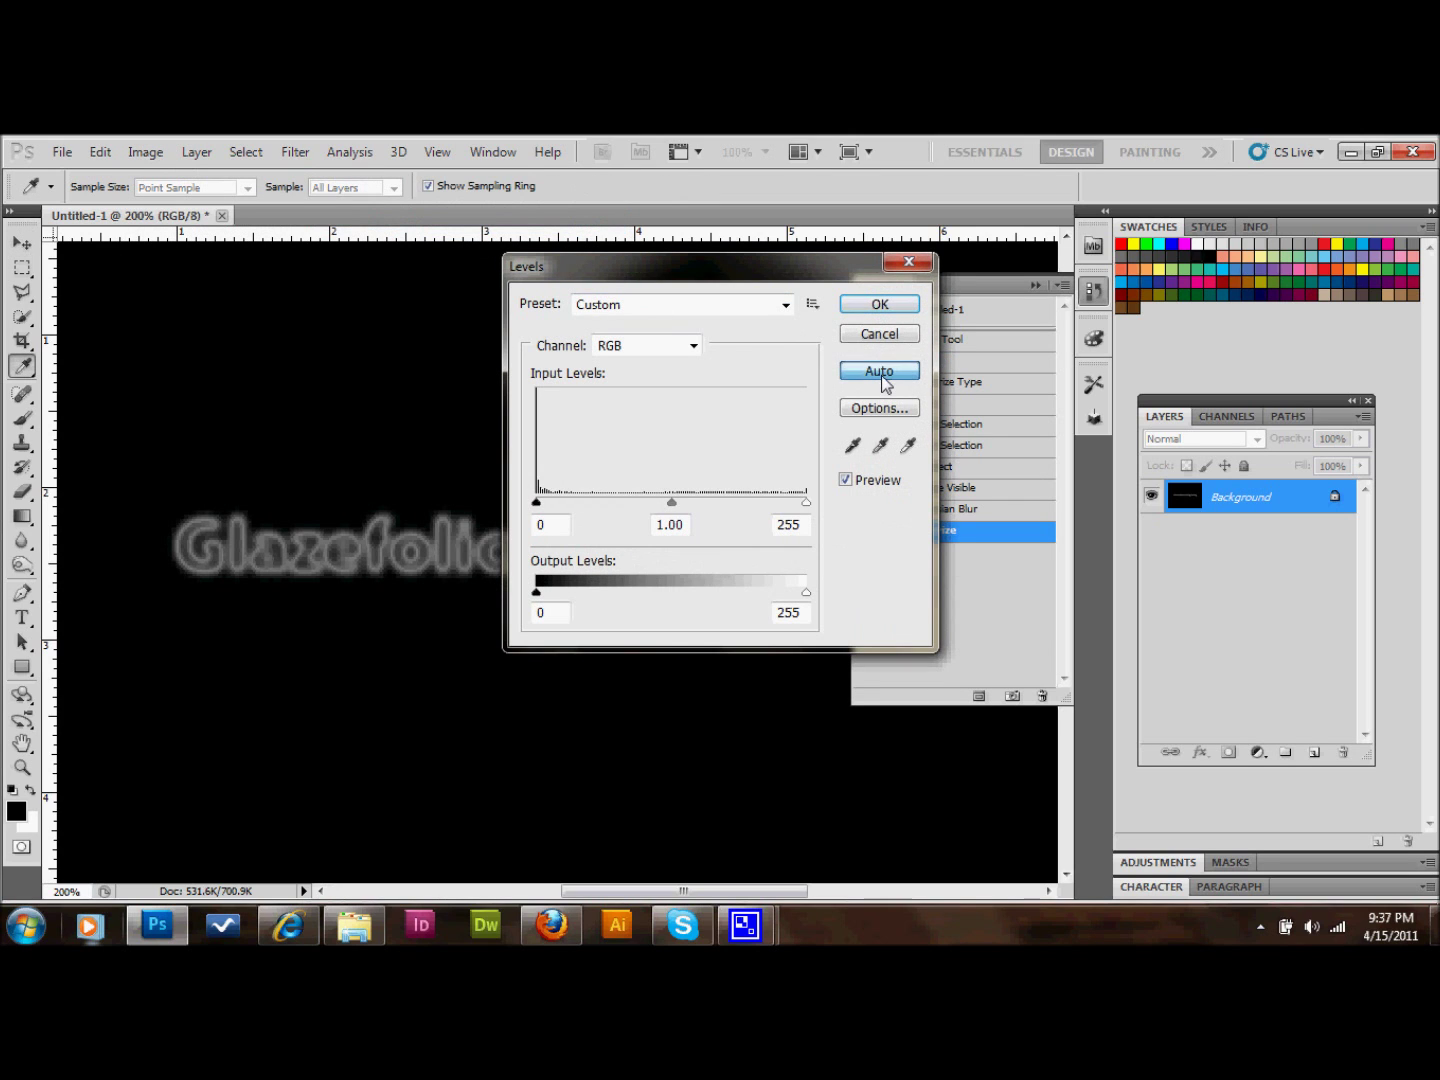
pyautogui.click(870, 305)
pyautogui.press('v')
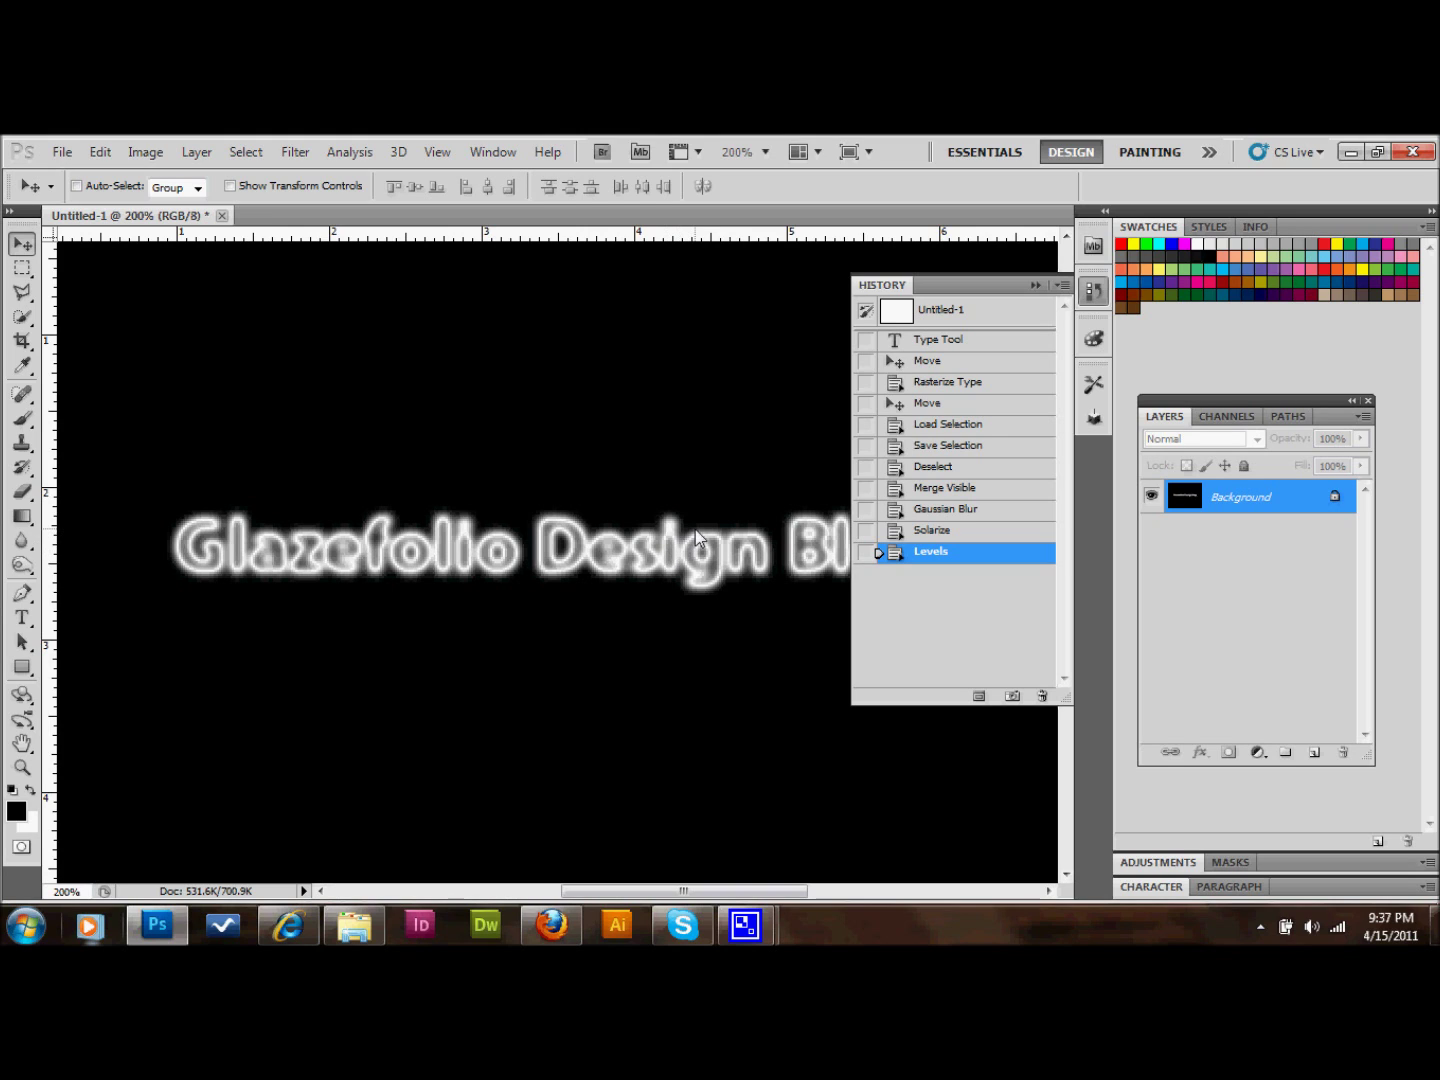
# Apply Polar Coordinates with Polar to Rectangular to the glowing text.
pyautogui.click(296, 152)
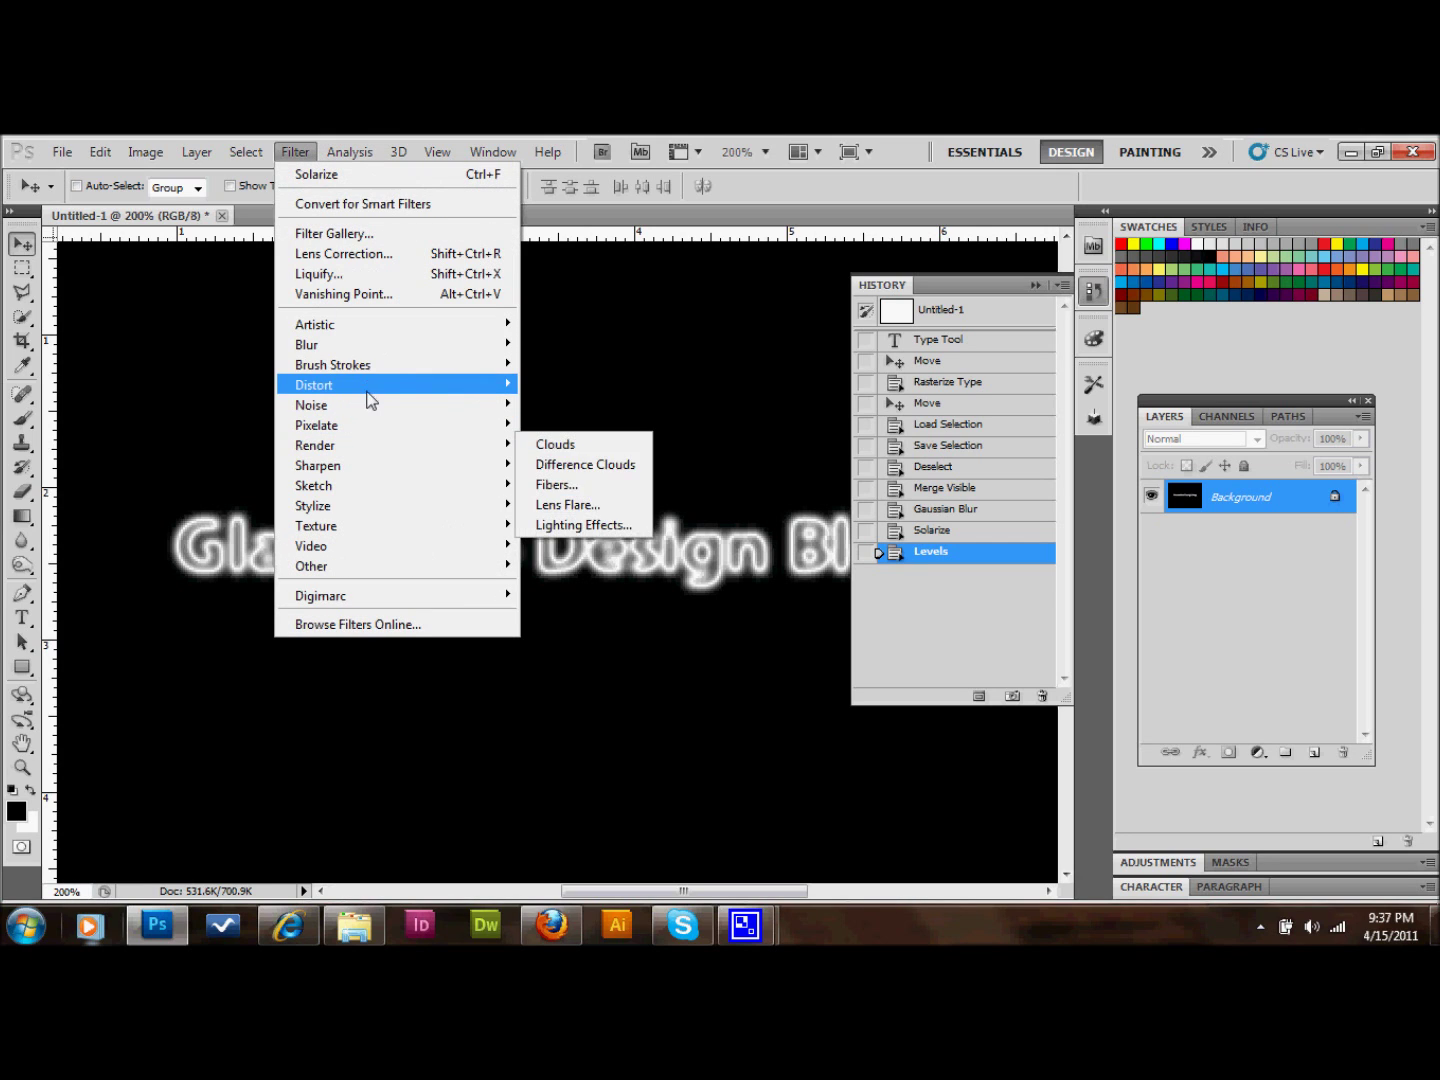
pyautogui.moveTo(436, 391)
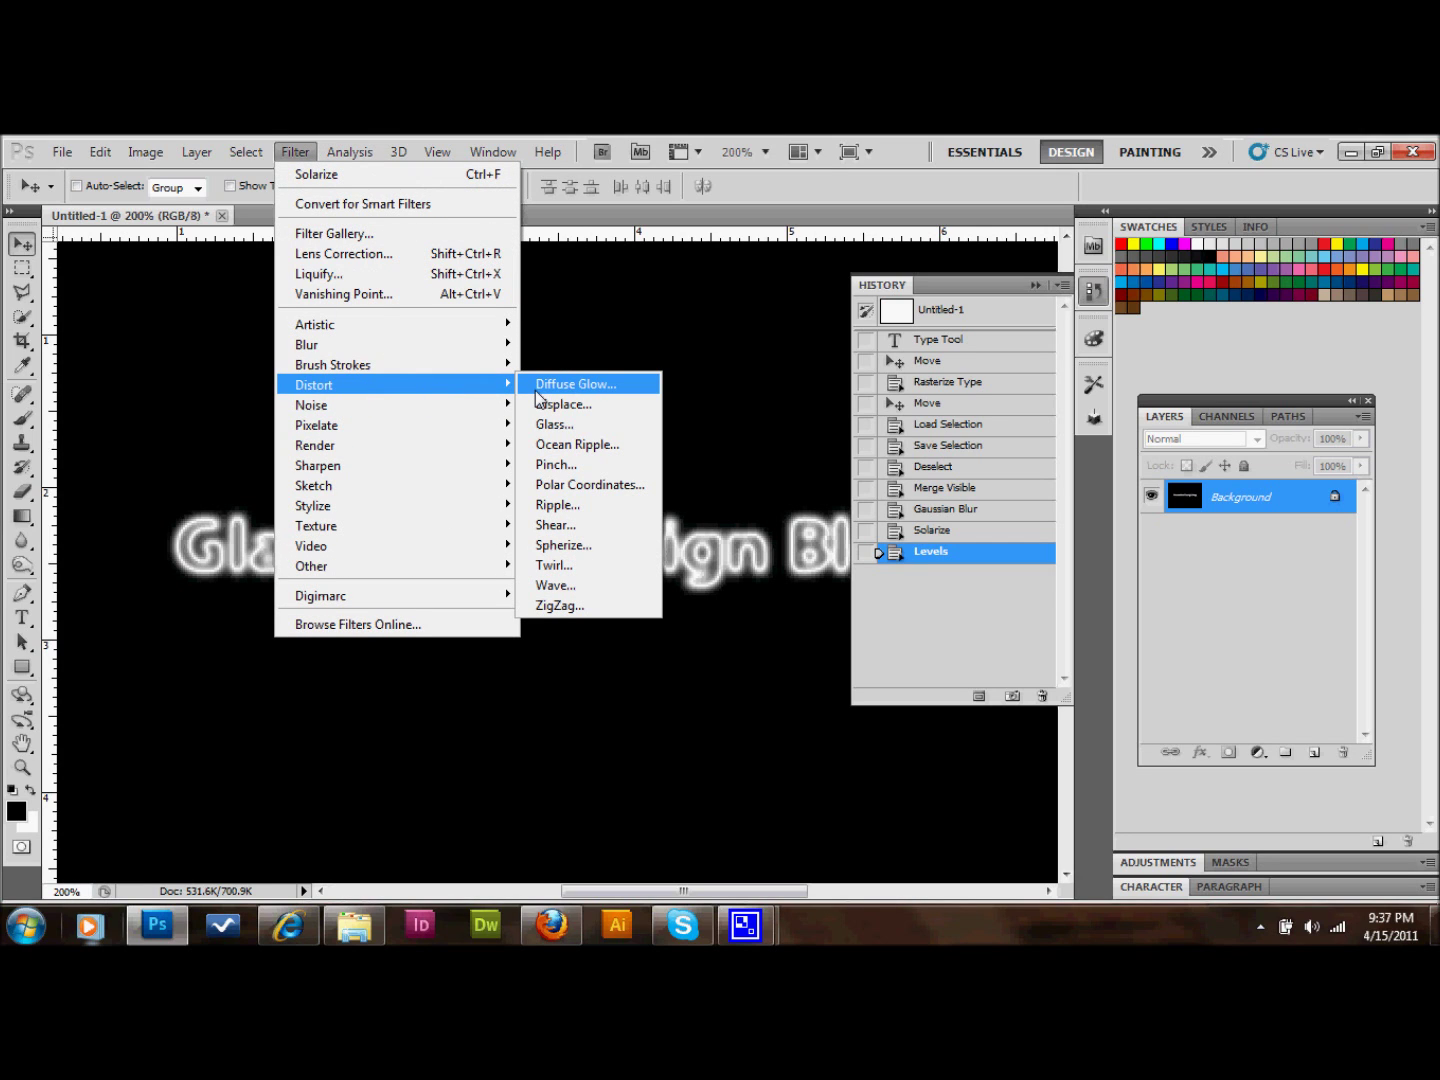
pyautogui.click(620, 486)
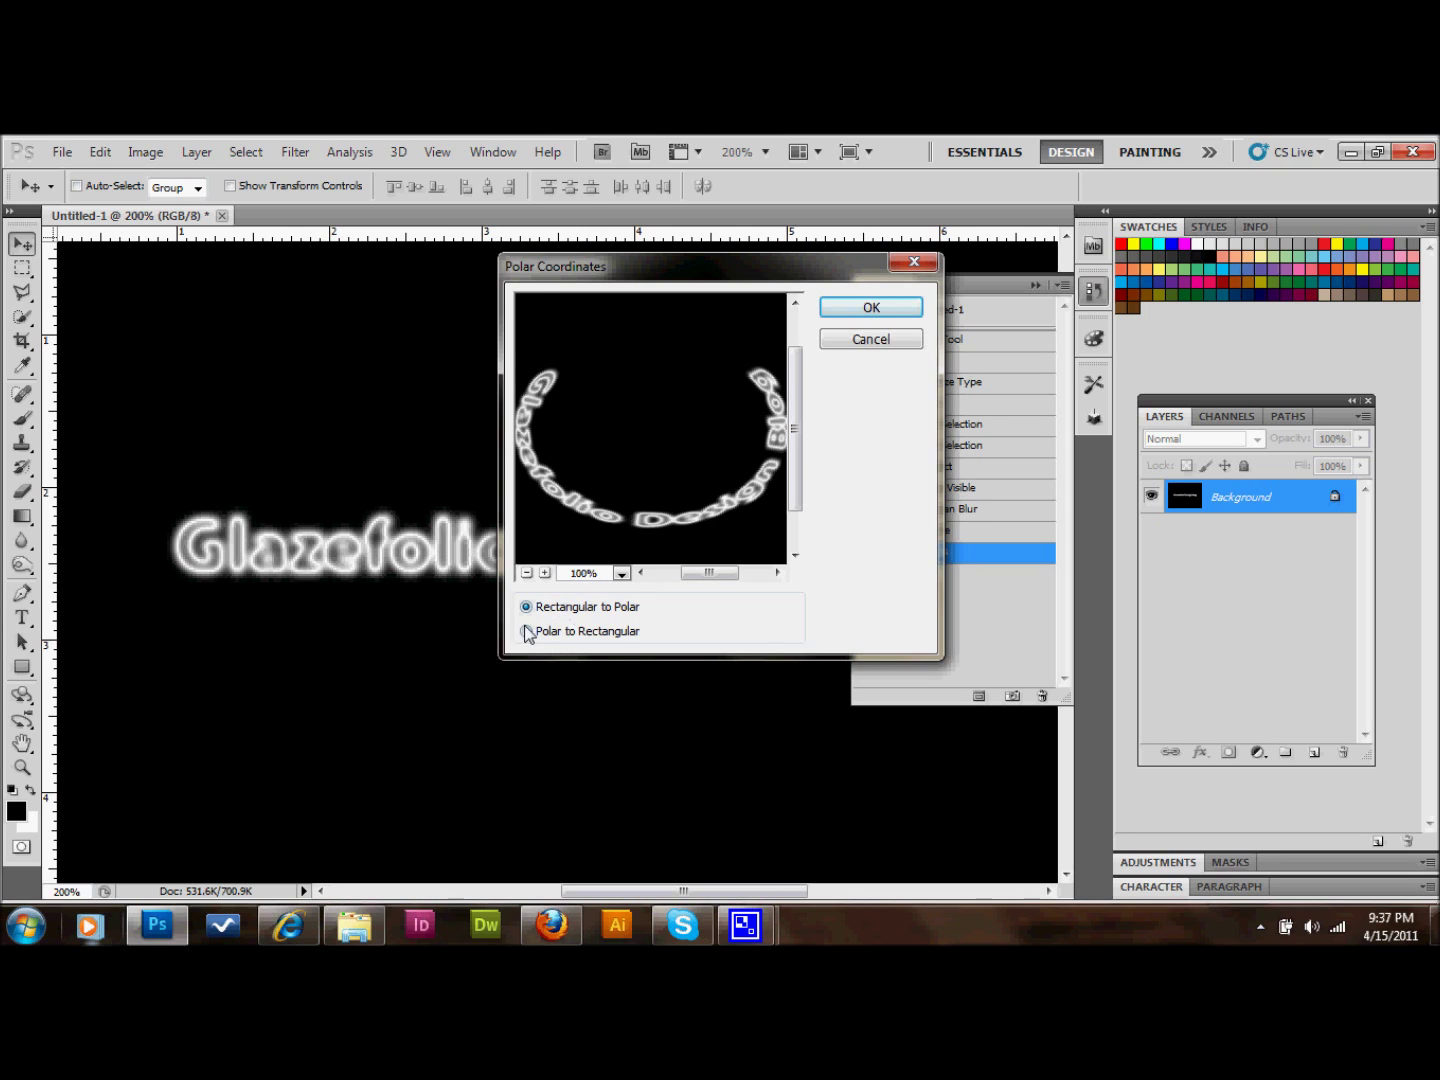
pyautogui.click(527, 631)
pyautogui.click(905, 308)
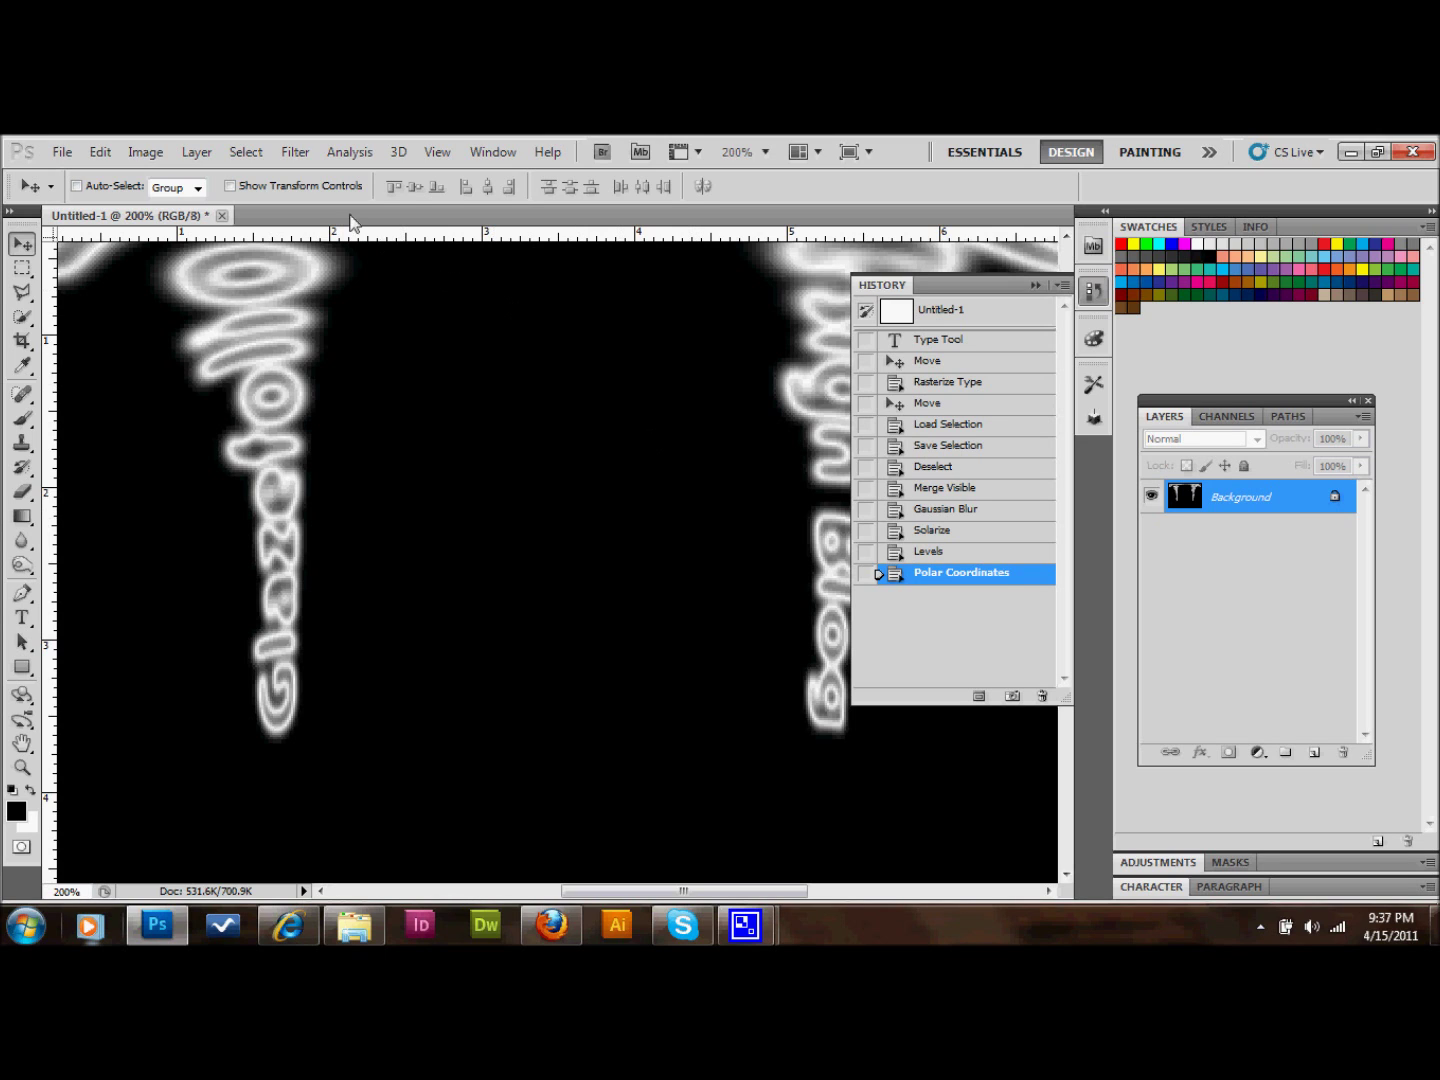
# Rotate the canvas 90° clockwise.
pyautogui.click(147, 152)
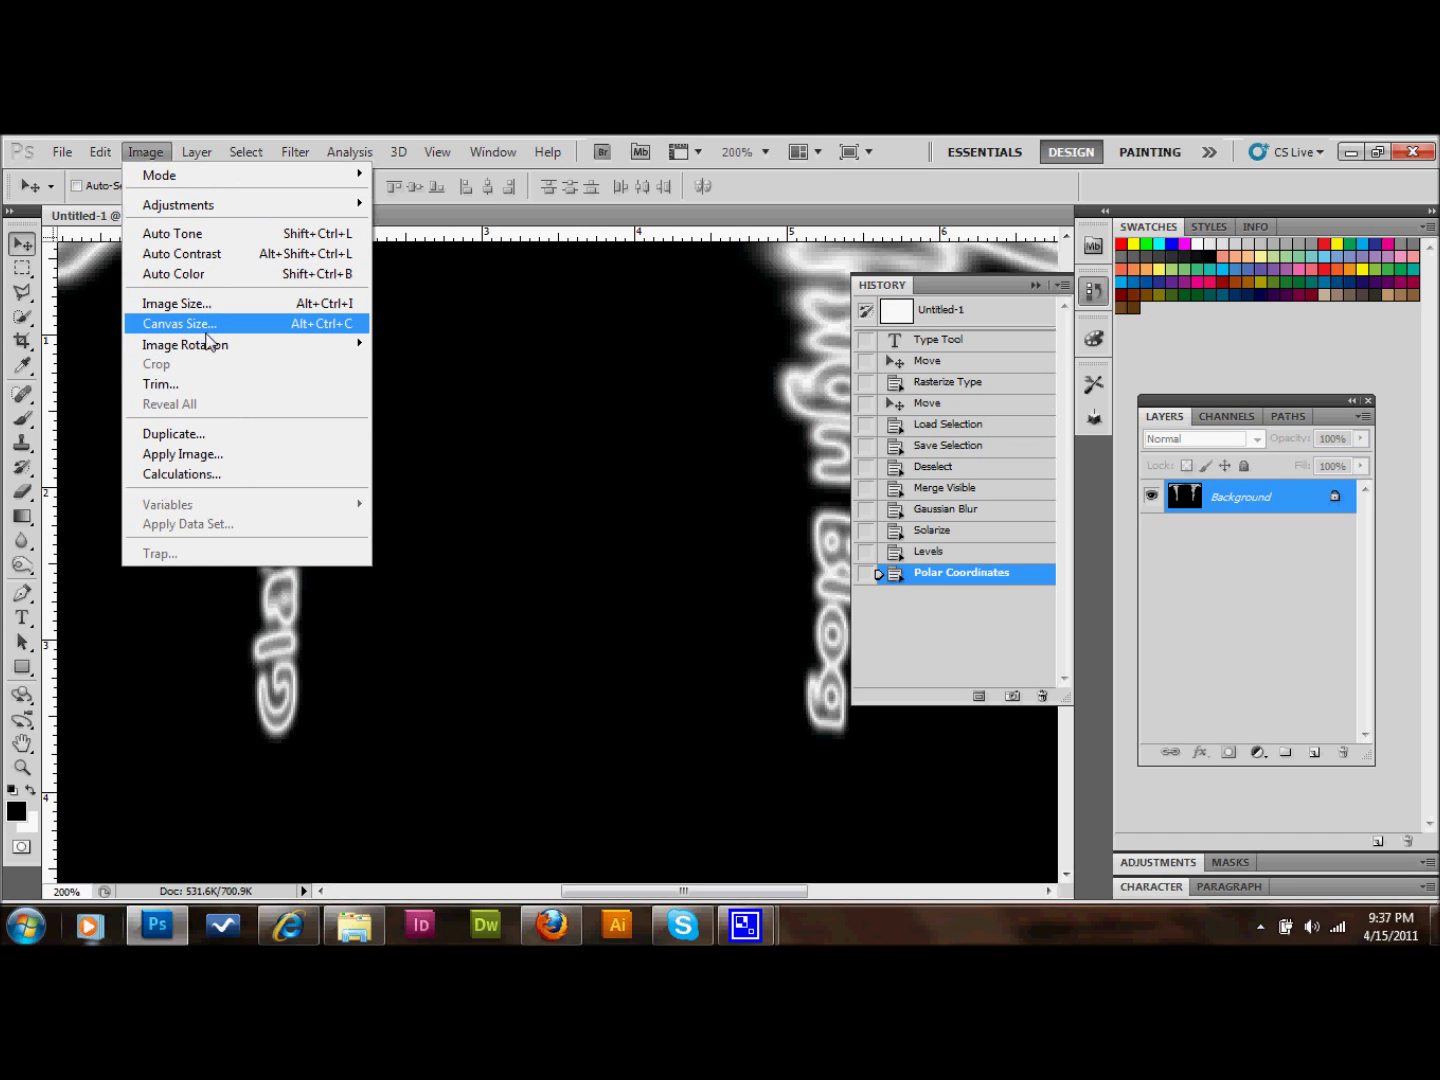
pyautogui.moveTo(211, 344)
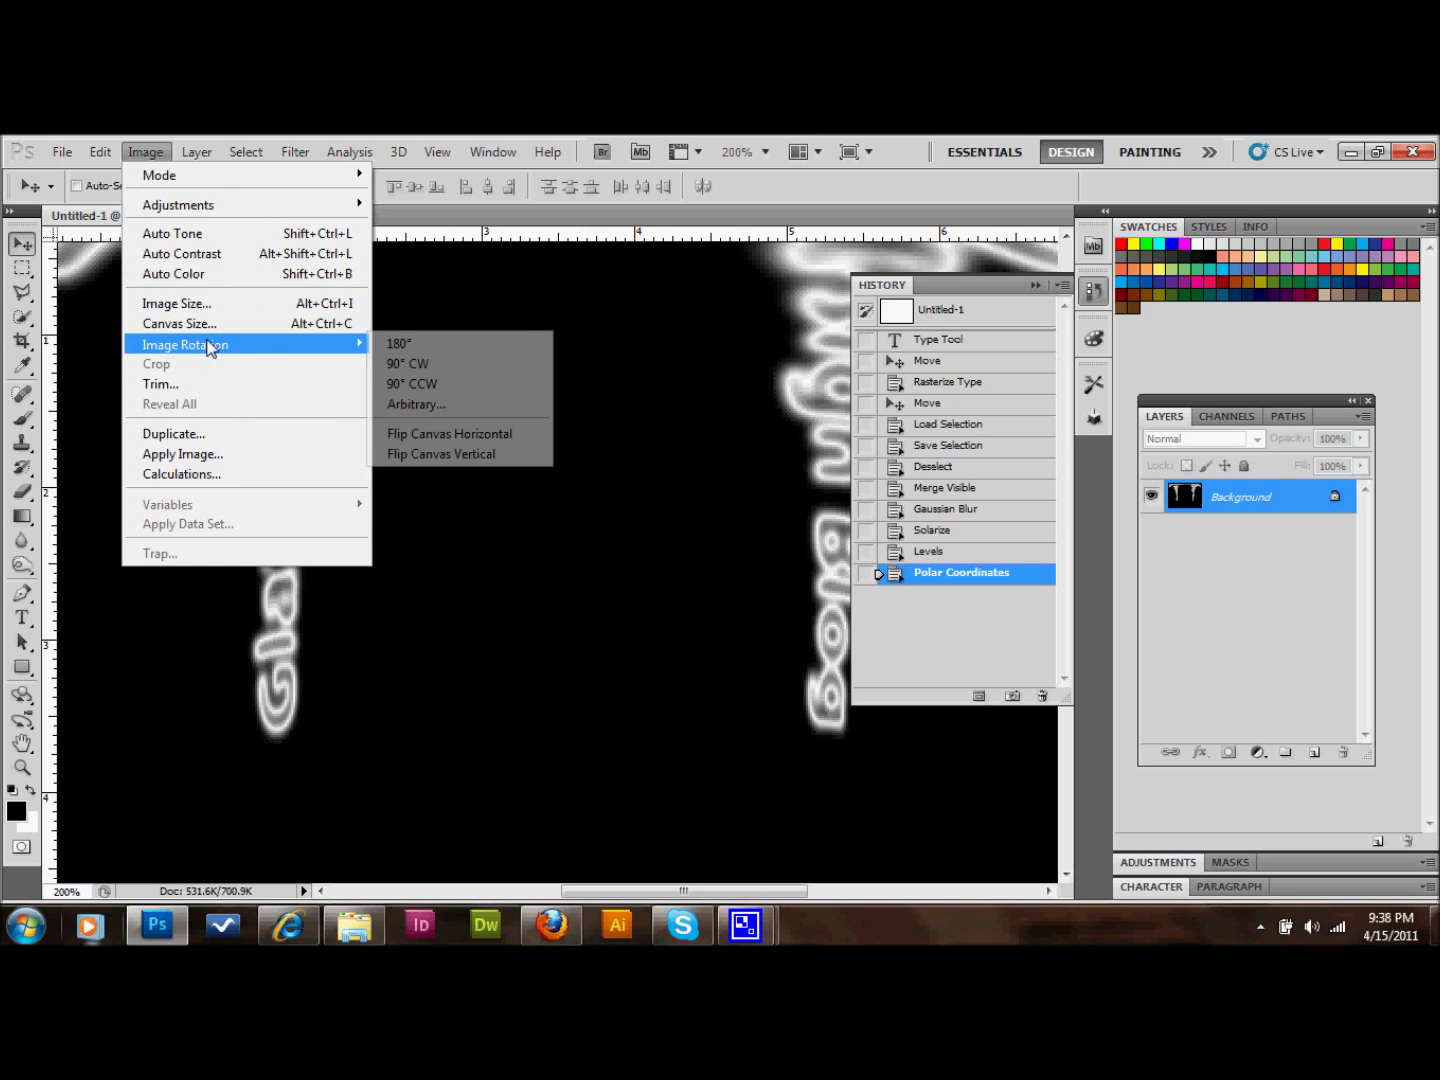
pyautogui.click(433, 362)
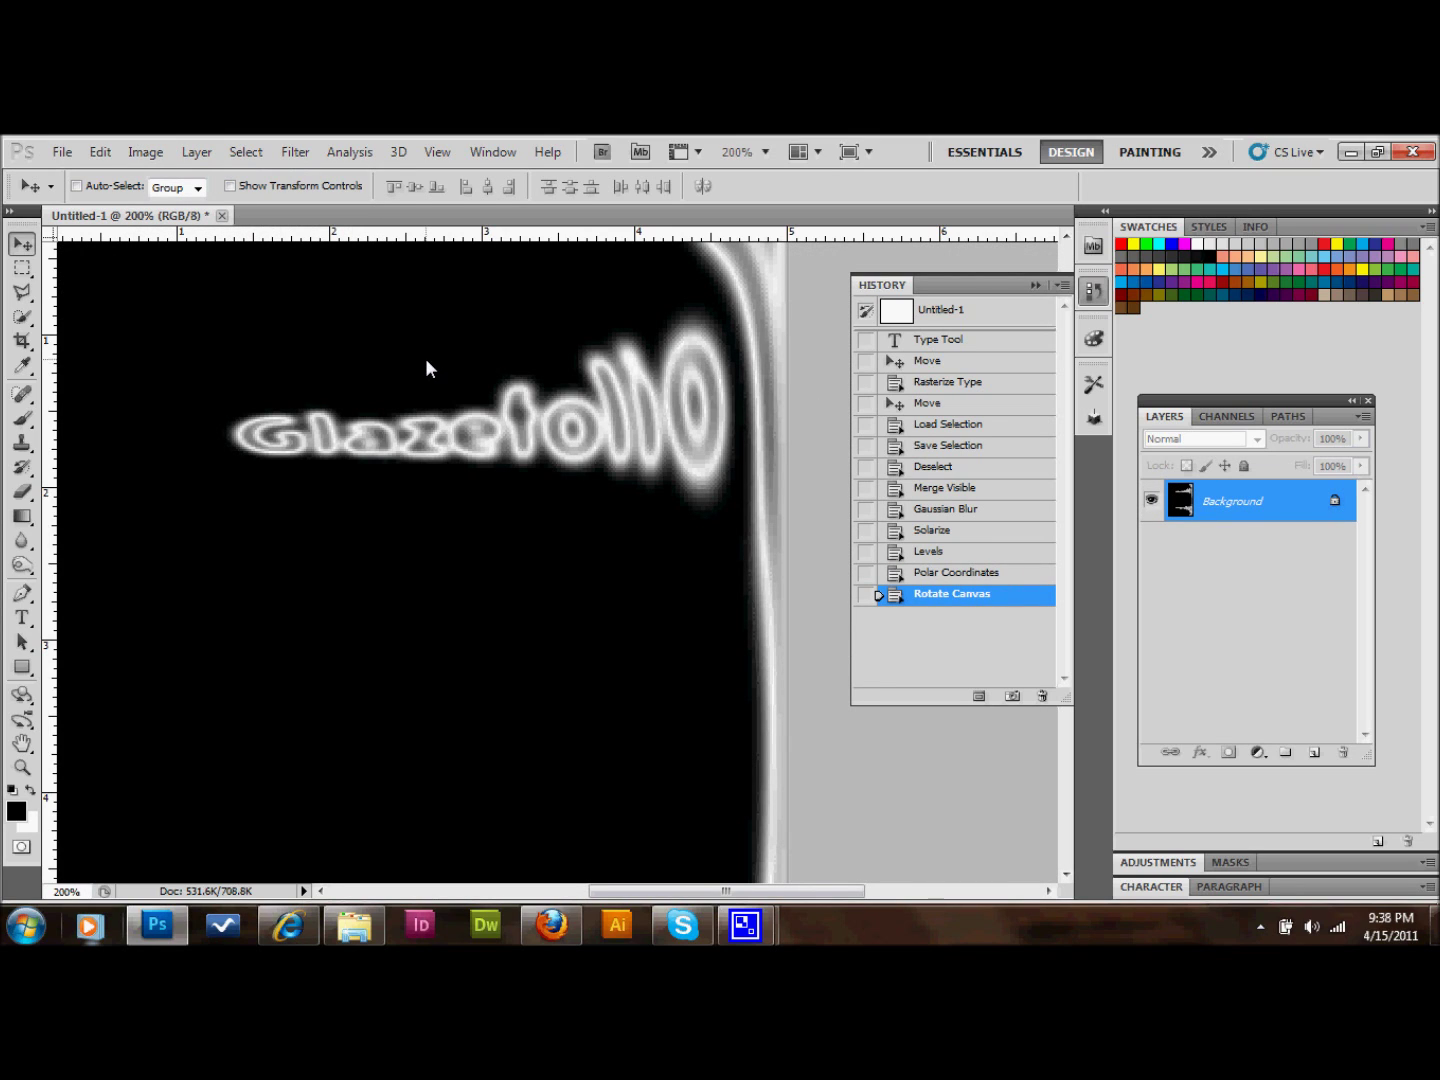
# Apply the Wind filter, method Wind, direction From the Right.
pyautogui.click(310, 155)
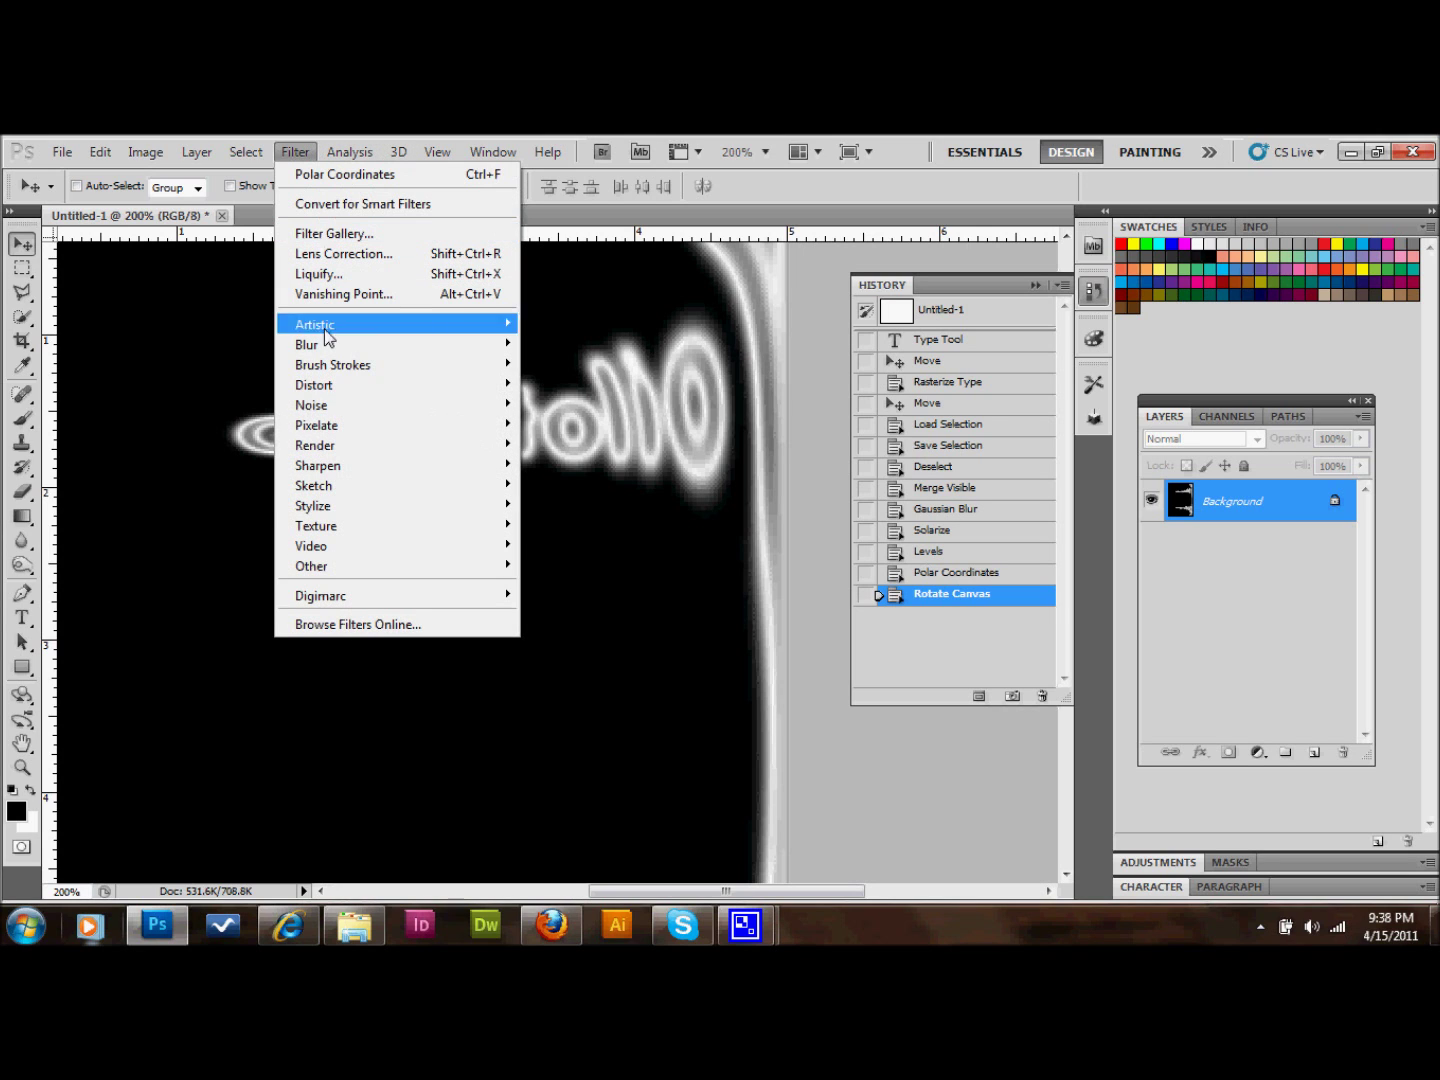
pyautogui.moveTo(476, 508)
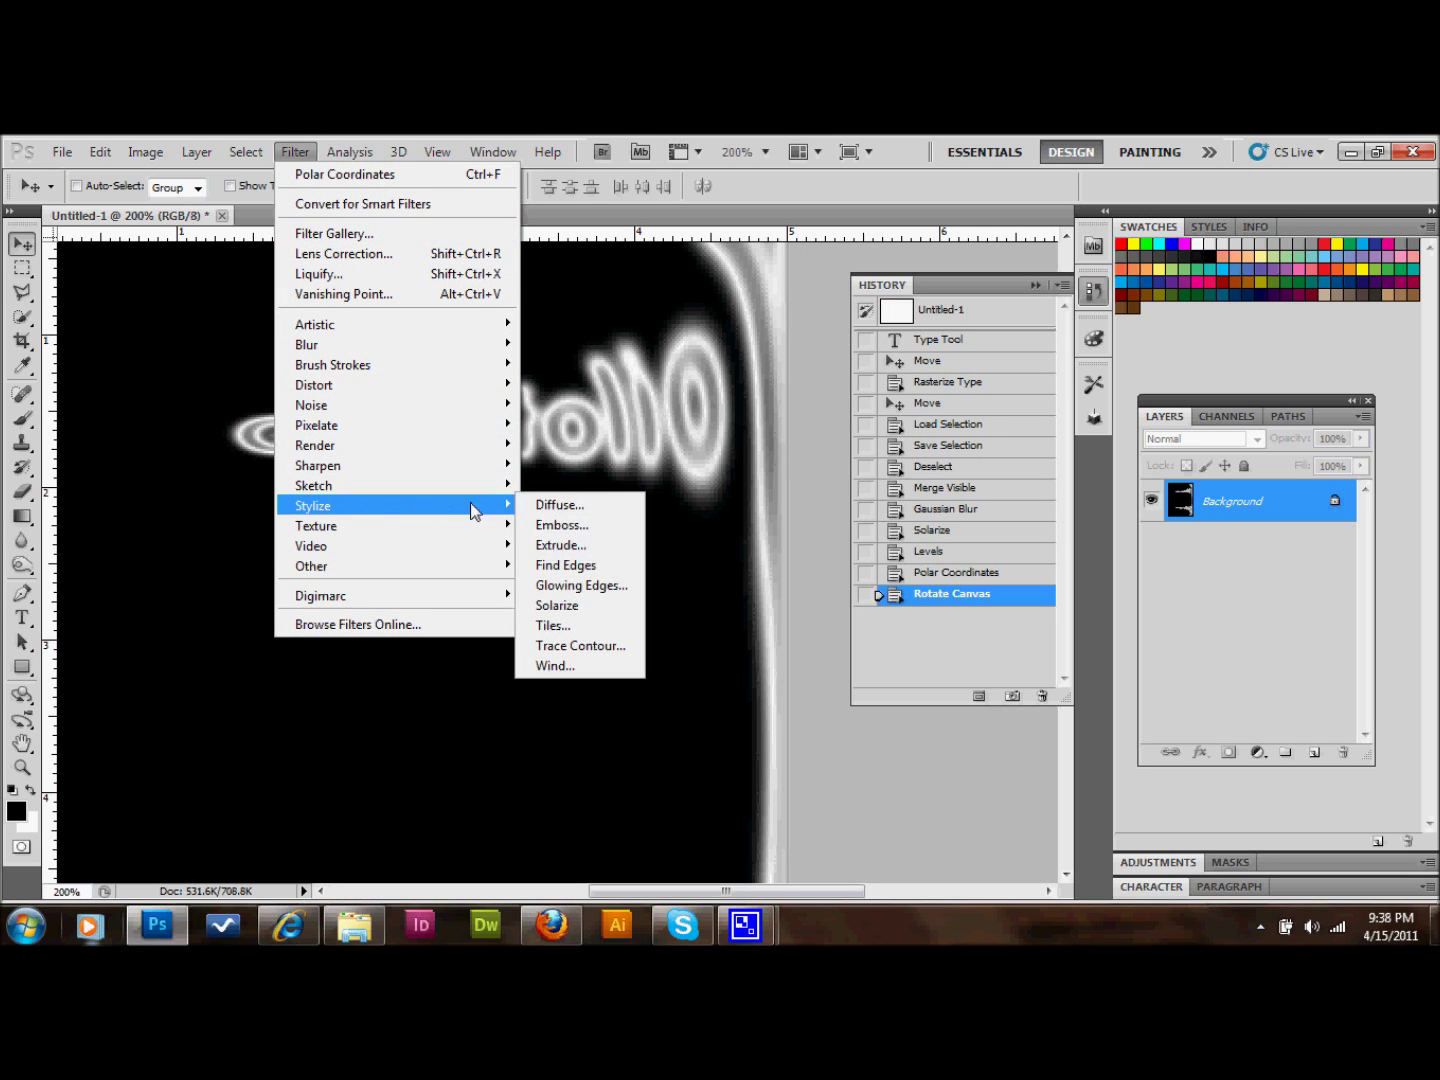
pyautogui.click(577, 668)
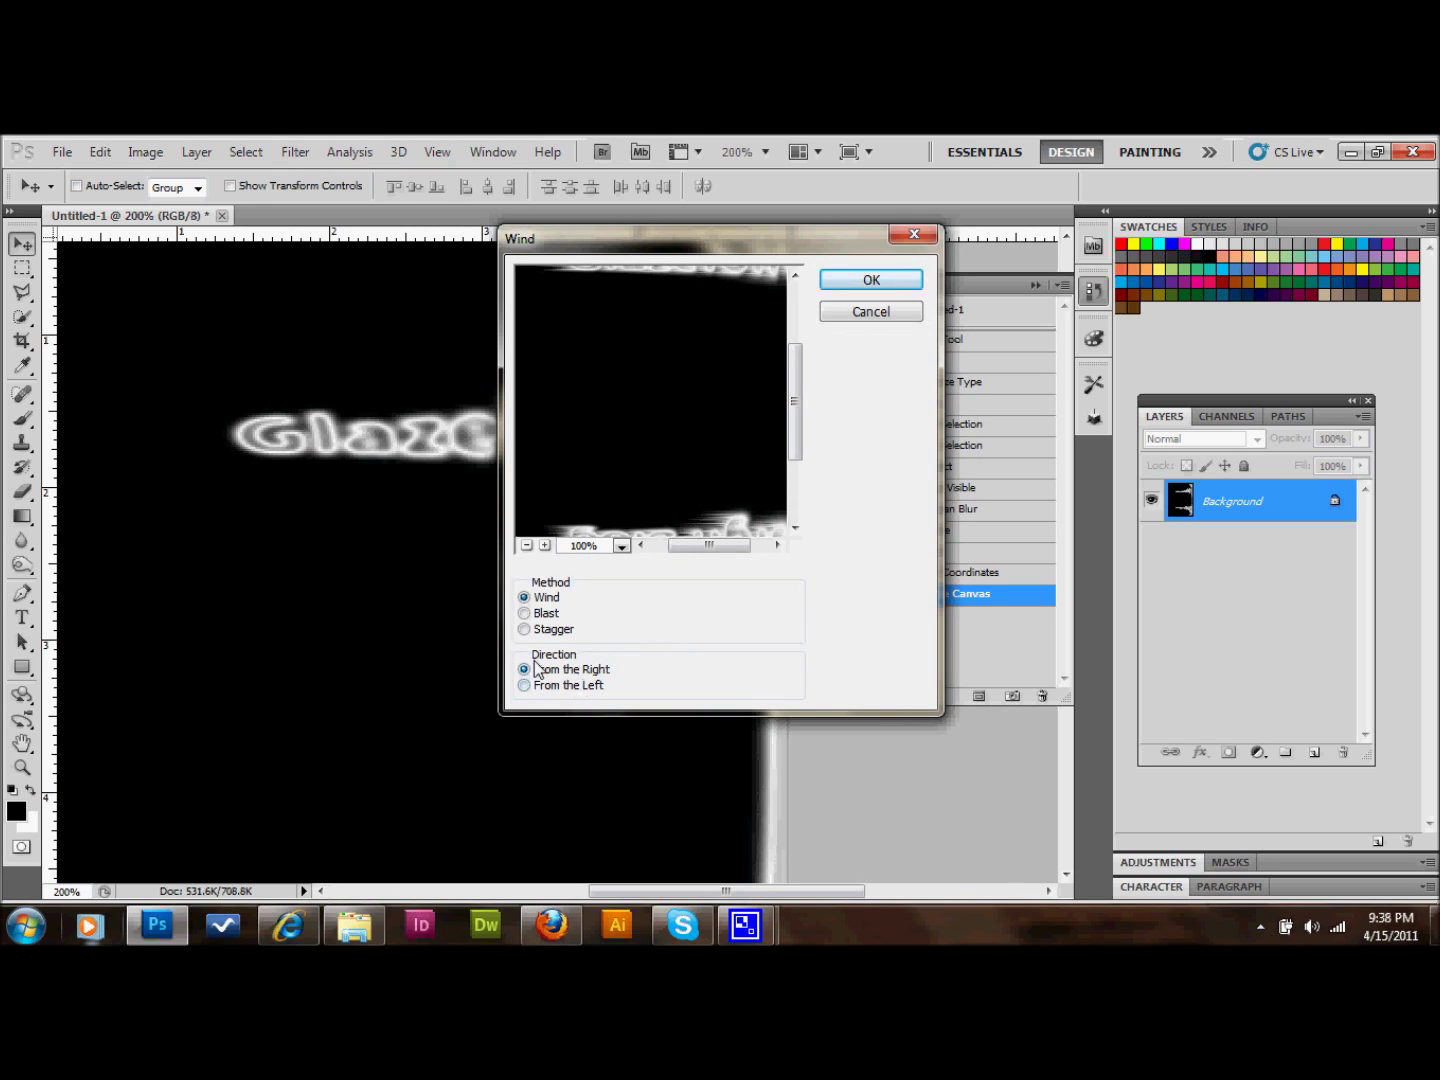
pyautogui.click(872, 281)
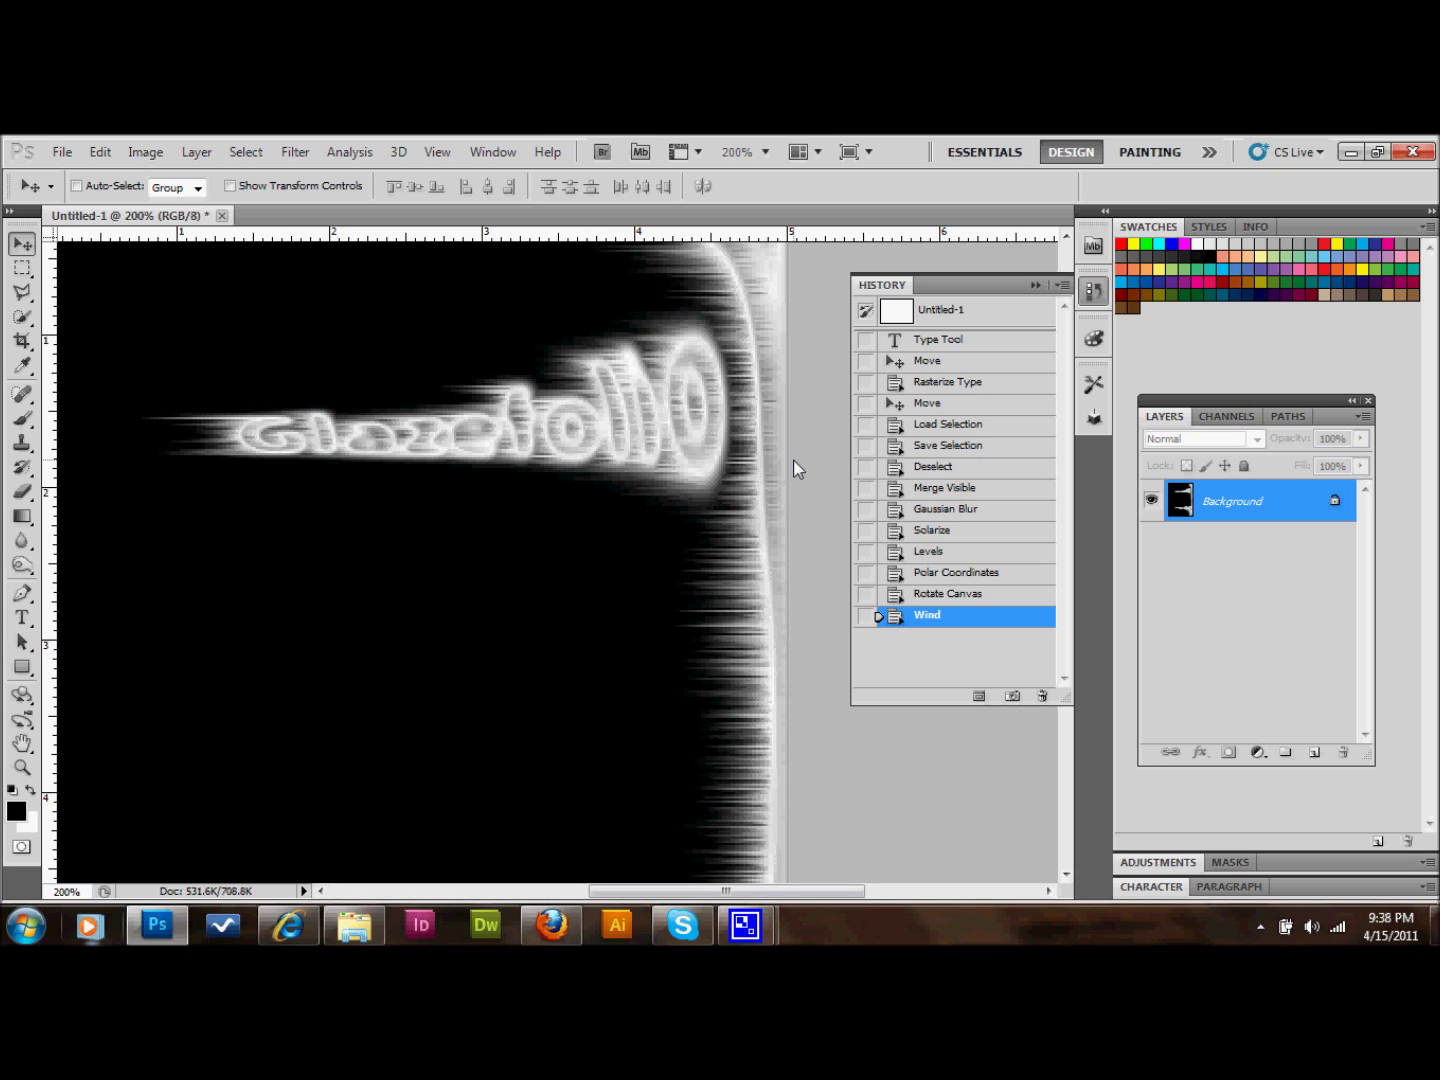
# Repeat the Wind filter with Ctrl+F, inverting the image between passes and once more at the end.
pyautogui.hotkey('ctrl', 'f')
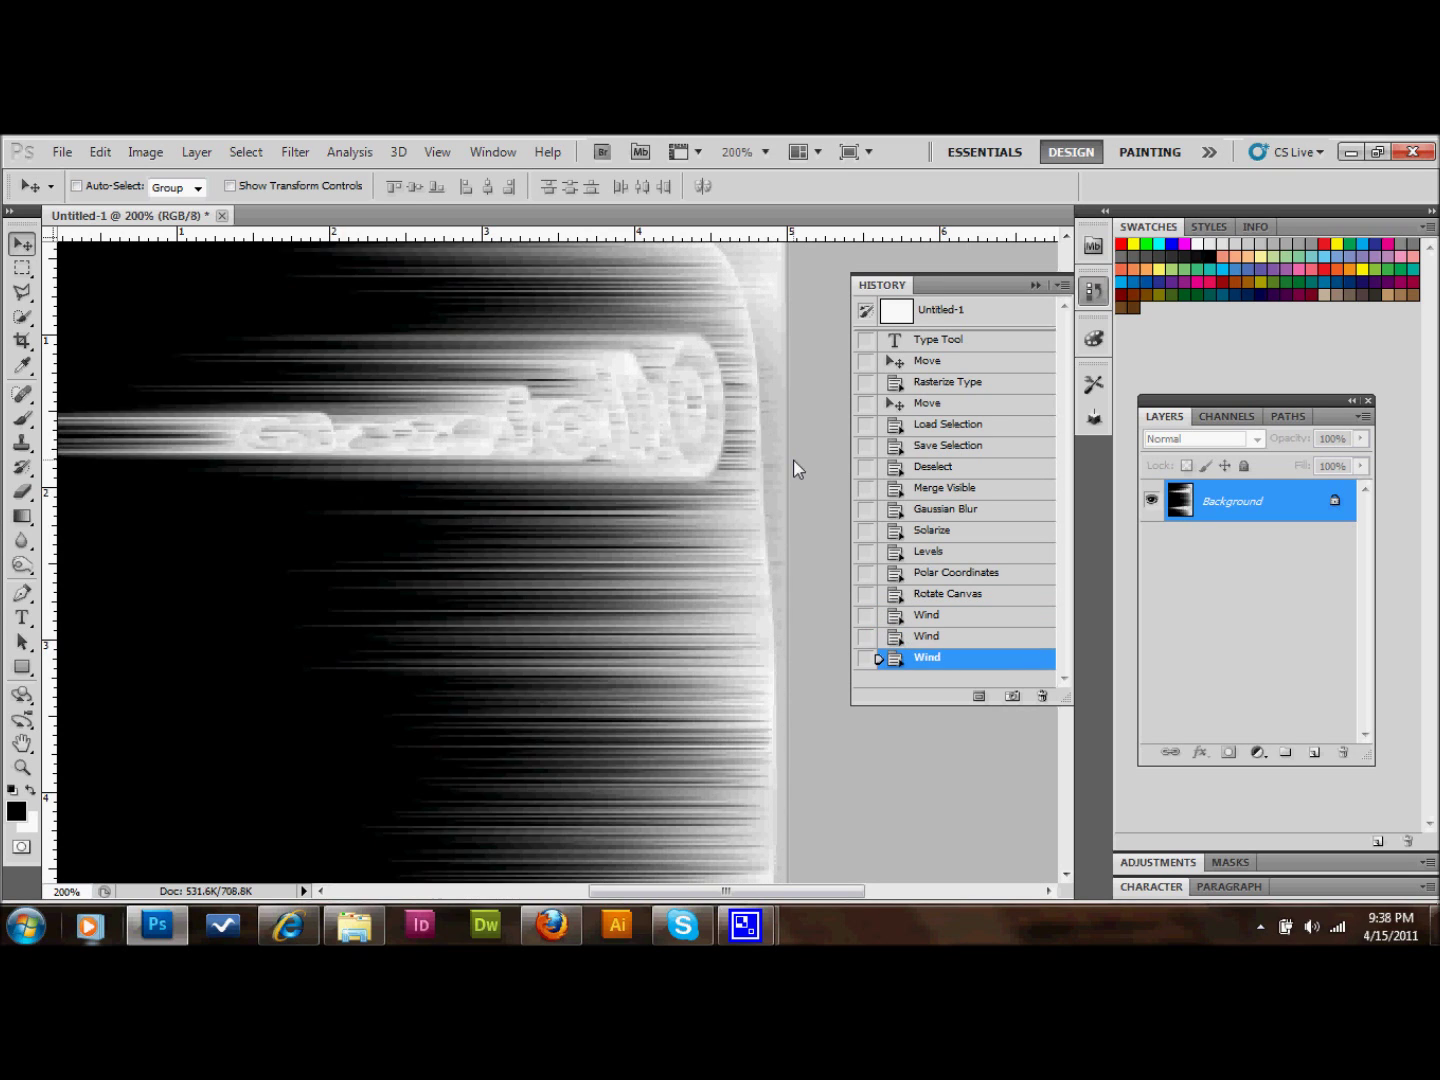
pyautogui.hotkey('ctrl', 'f')
pyautogui.hotkey('ctrl', 'i')
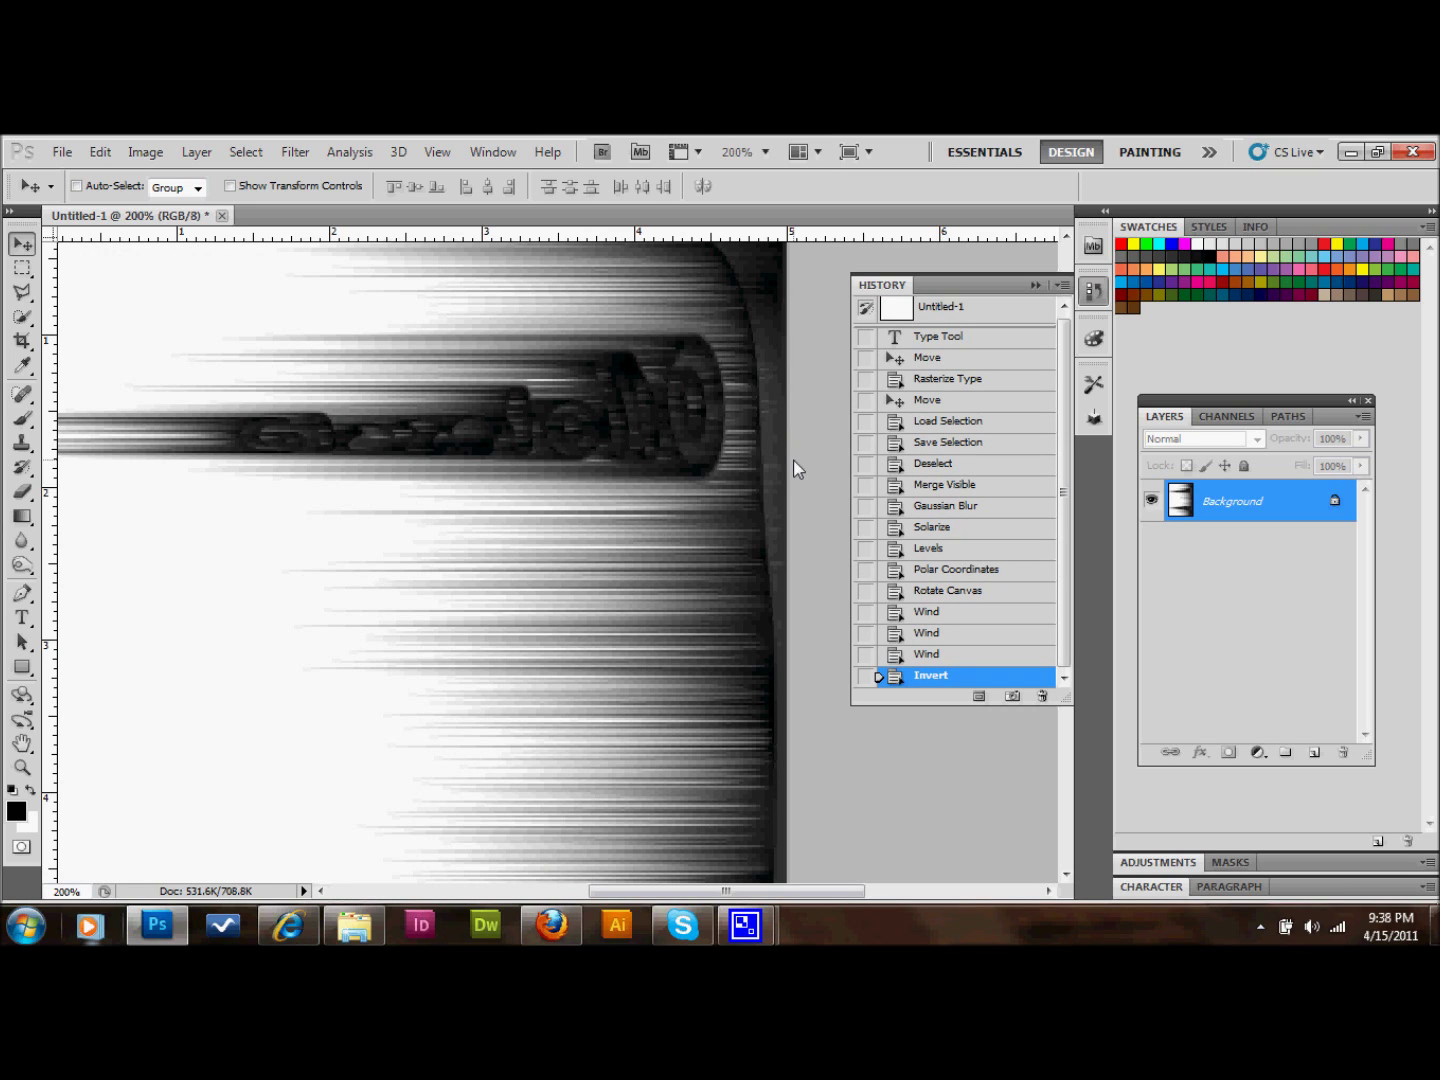
pyautogui.hotkey('ctrl', 'f')
pyautogui.hotkey('ctrl', 'f')
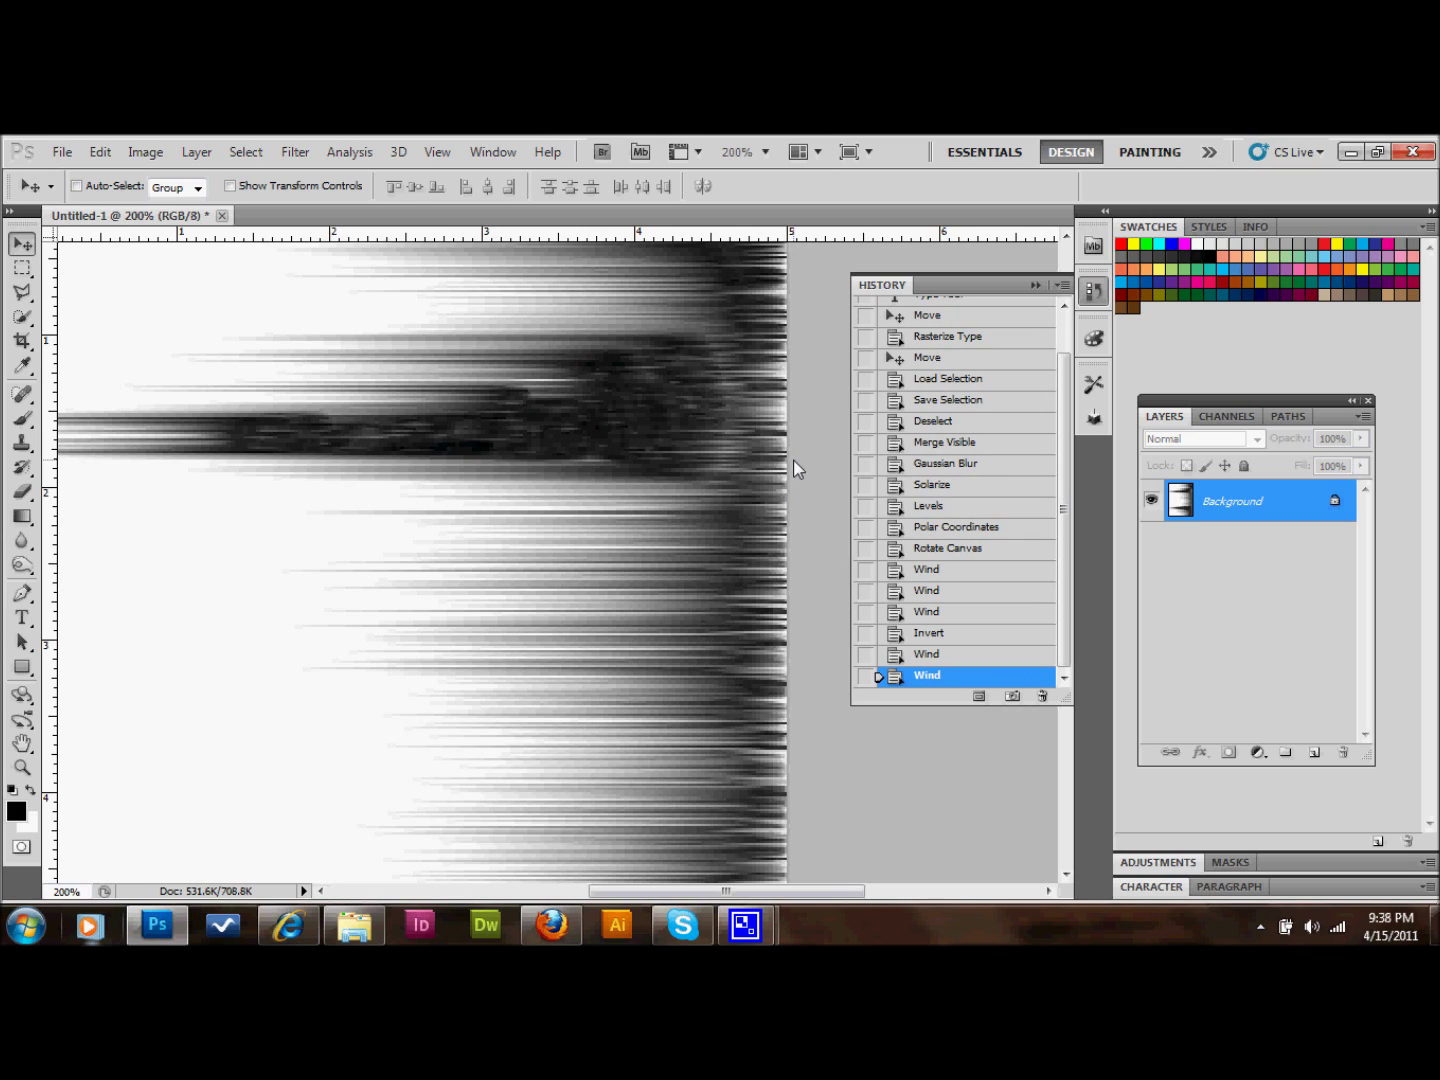
pyautogui.hotkey('ctrl', 'i')
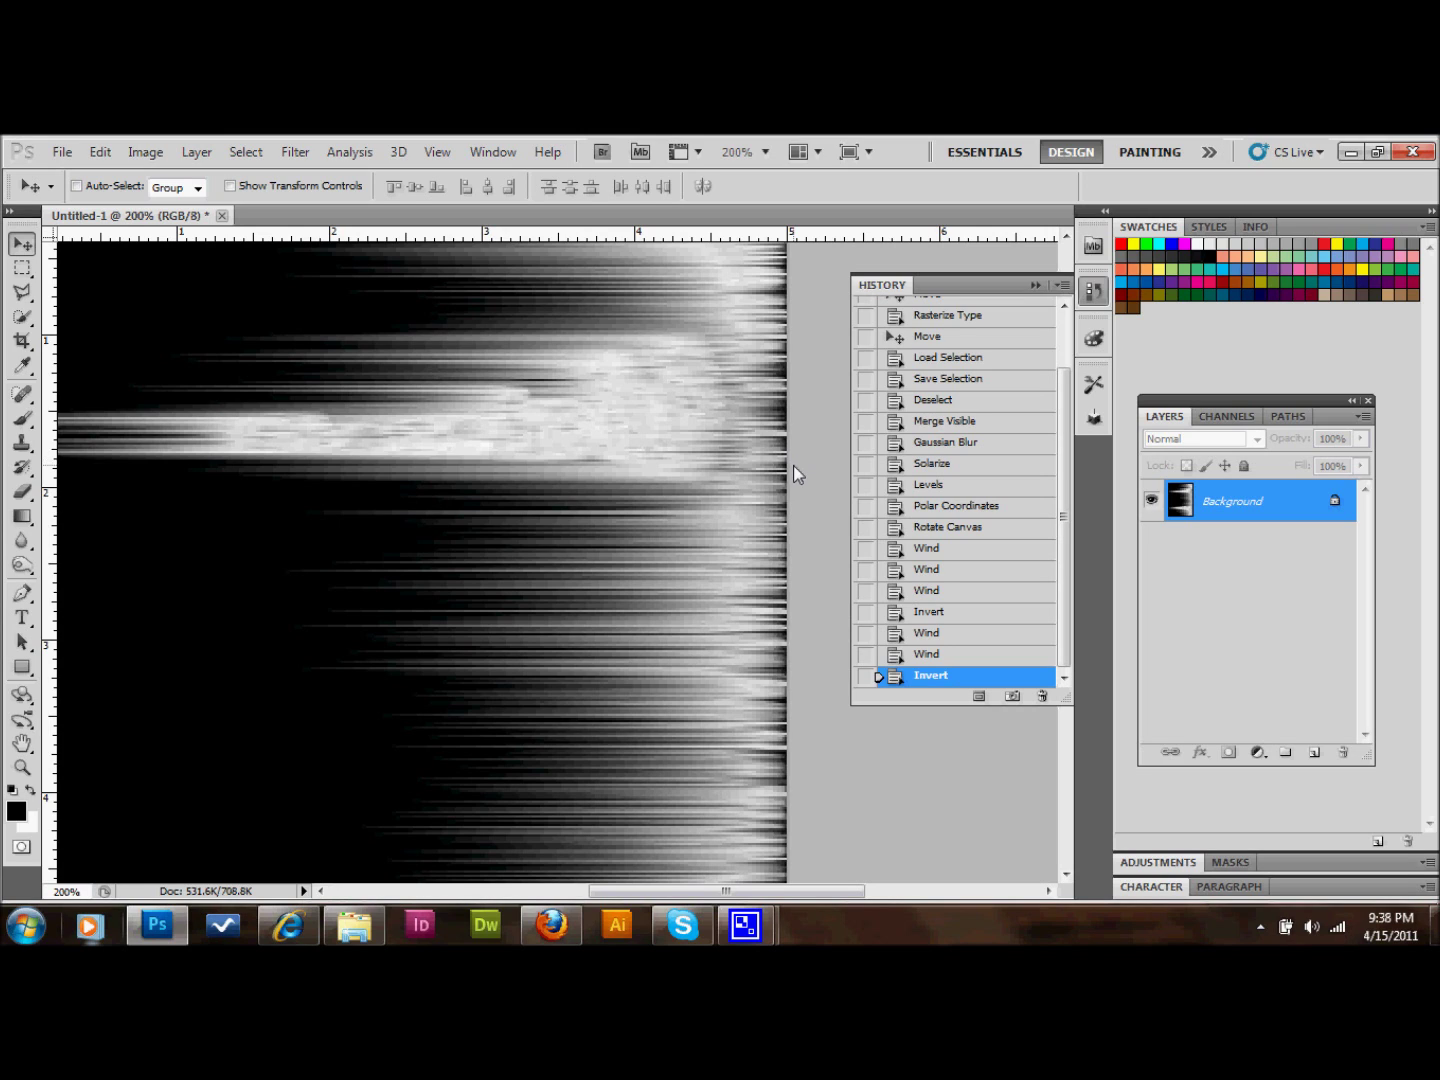
# Rotate the canvas 90° counter-clockwise.
pyautogui.click(152, 152)
pyautogui.moveTo(205, 344)
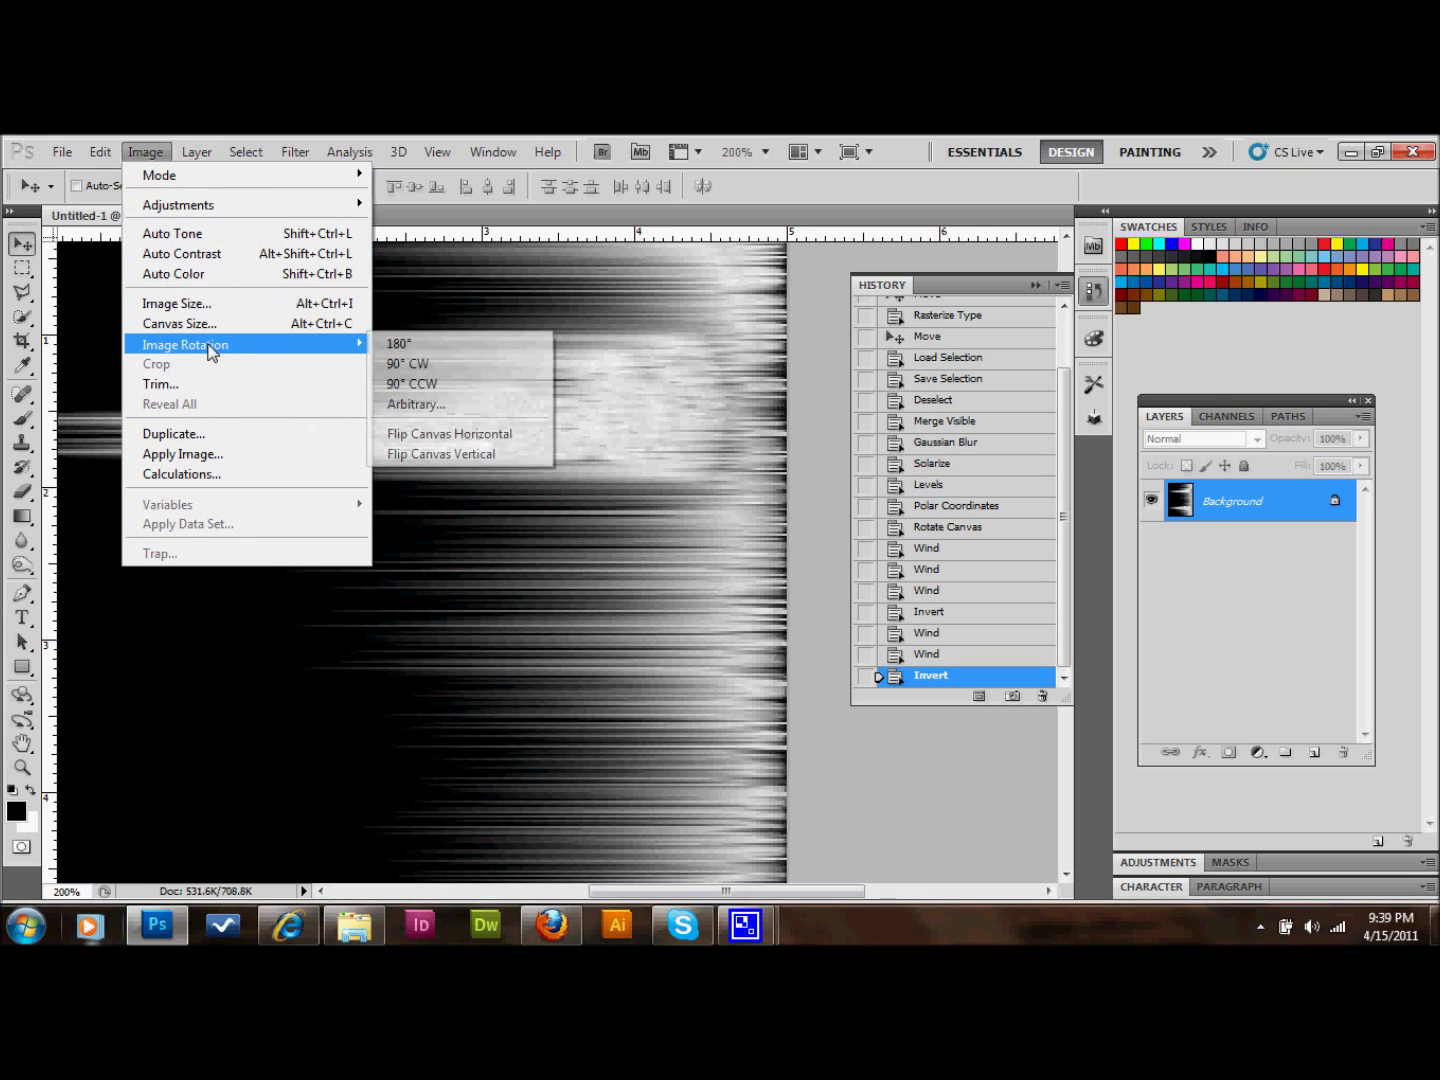
pyautogui.click(441, 385)
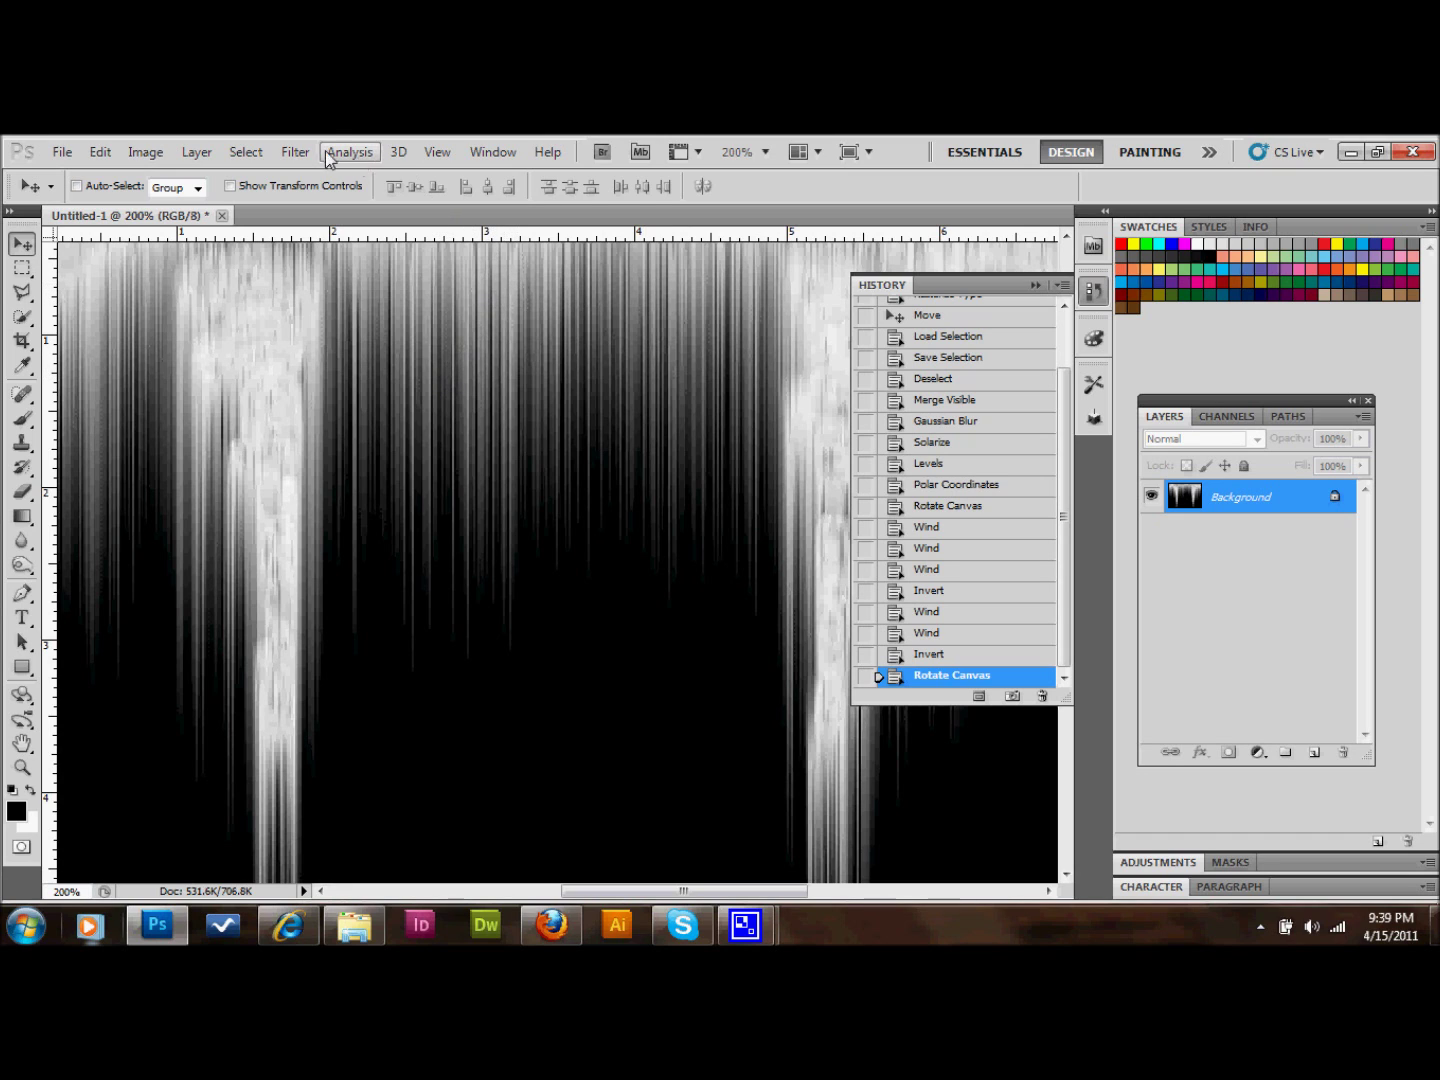
# Apply Polar Coordinates with Rectangular to Polar for a starburst, then collapse the History panel.
pyautogui.click(294, 151)
pyautogui.moveTo(468, 381)
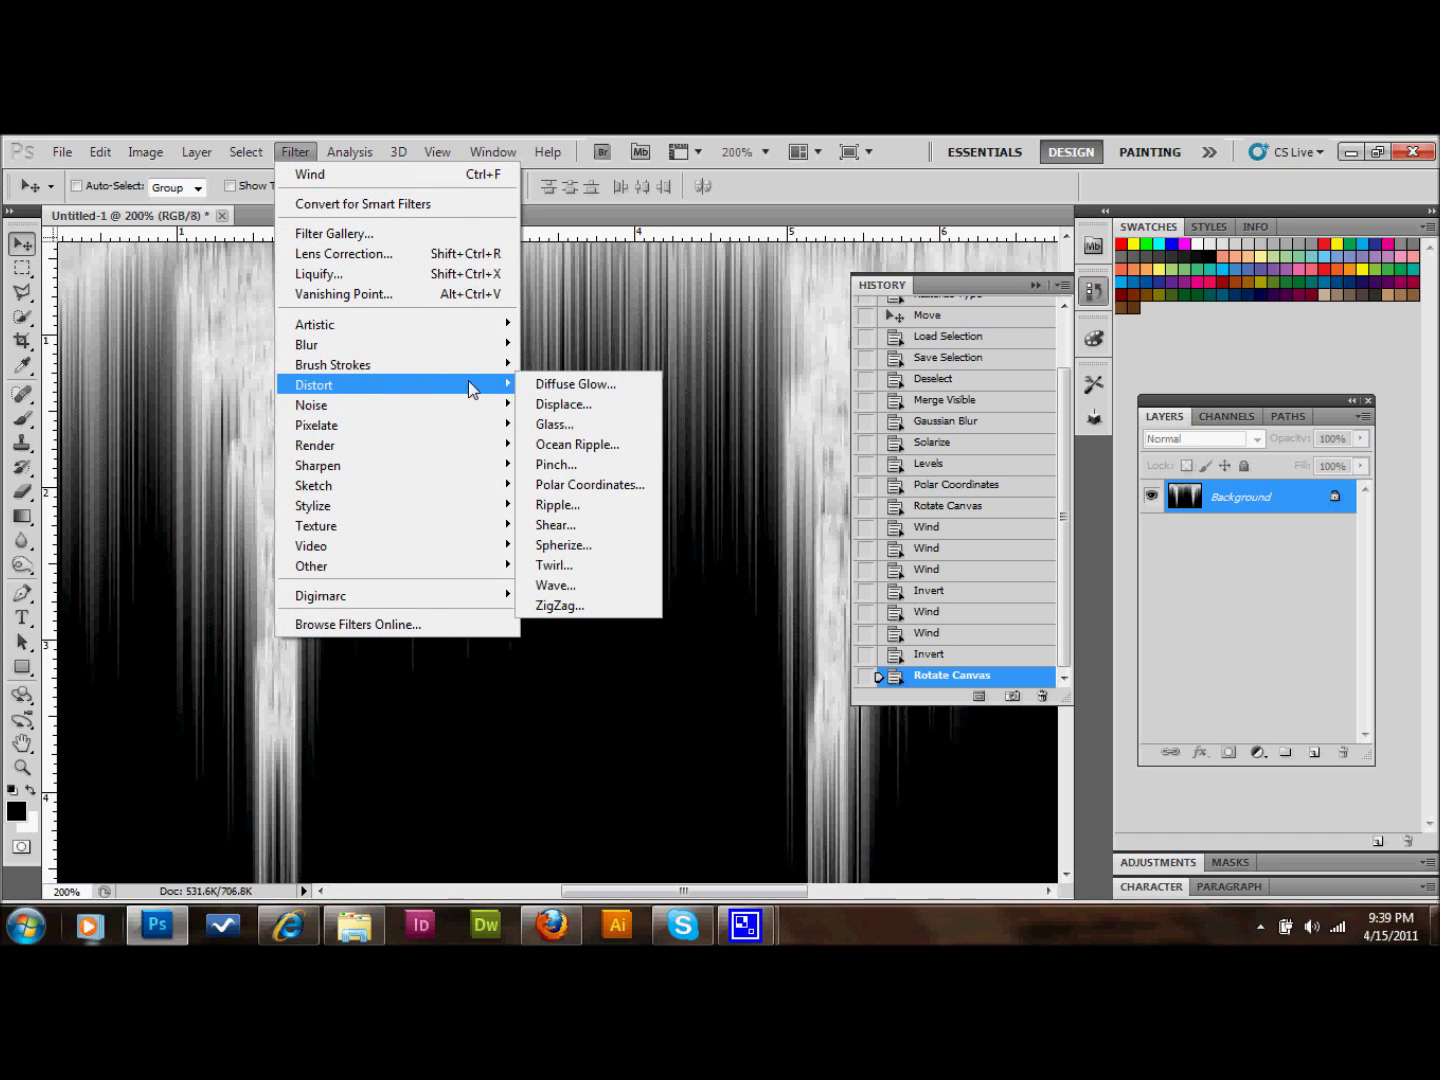
pyautogui.click(575, 486)
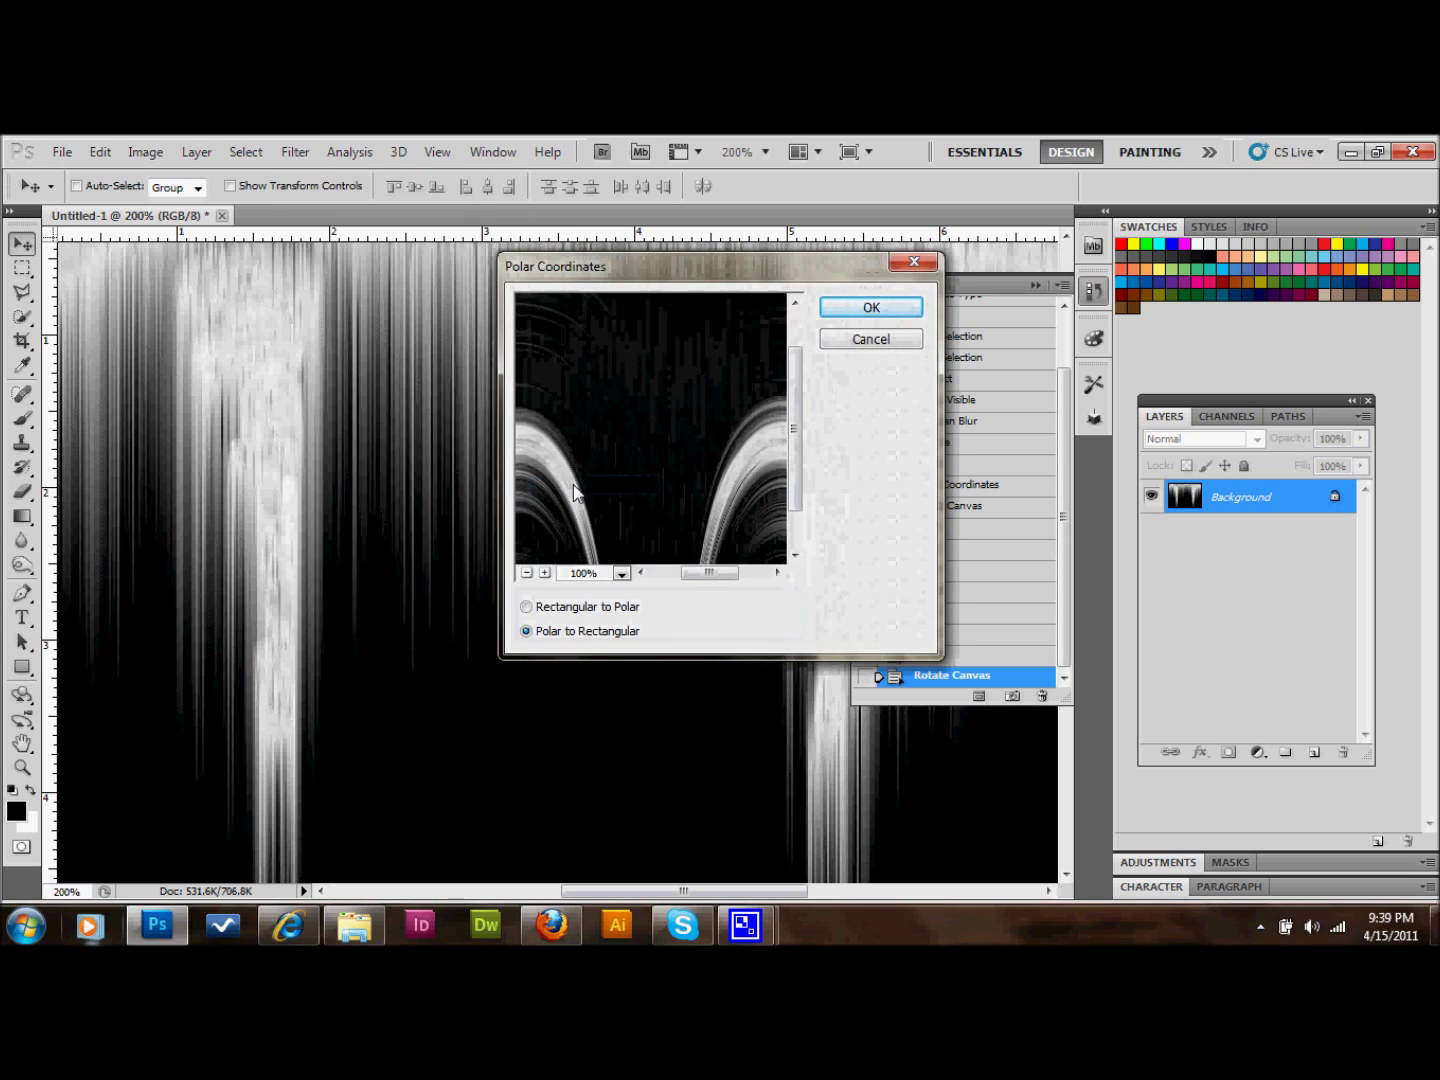
pyautogui.click(525, 607)
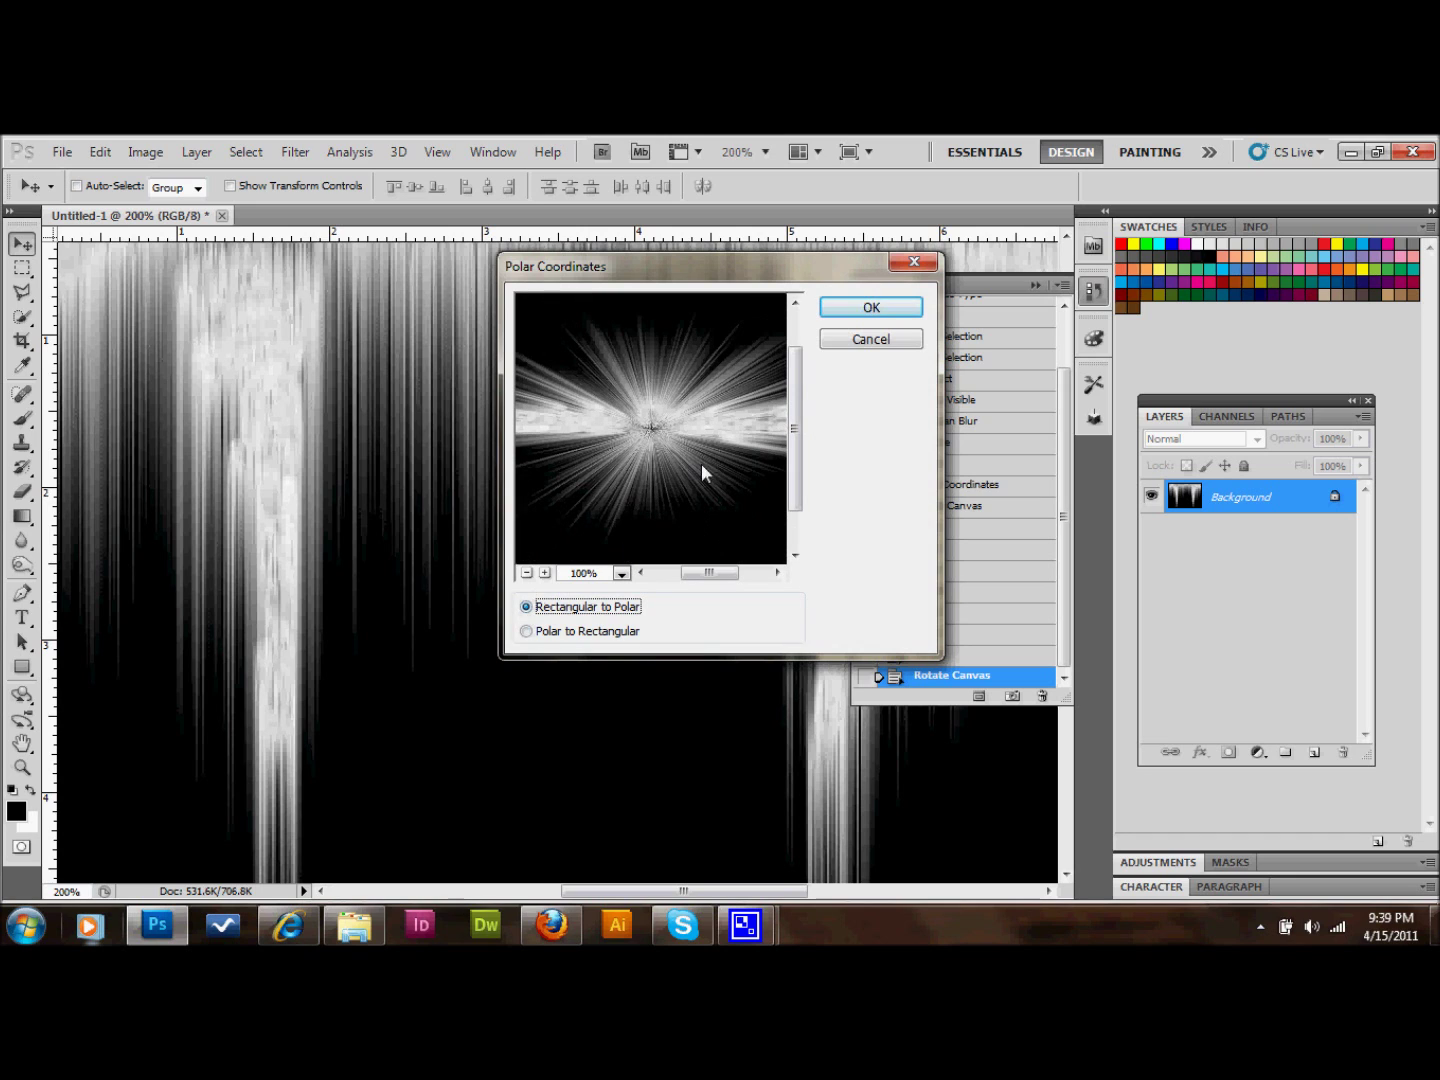
pyautogui.click(871, 311)
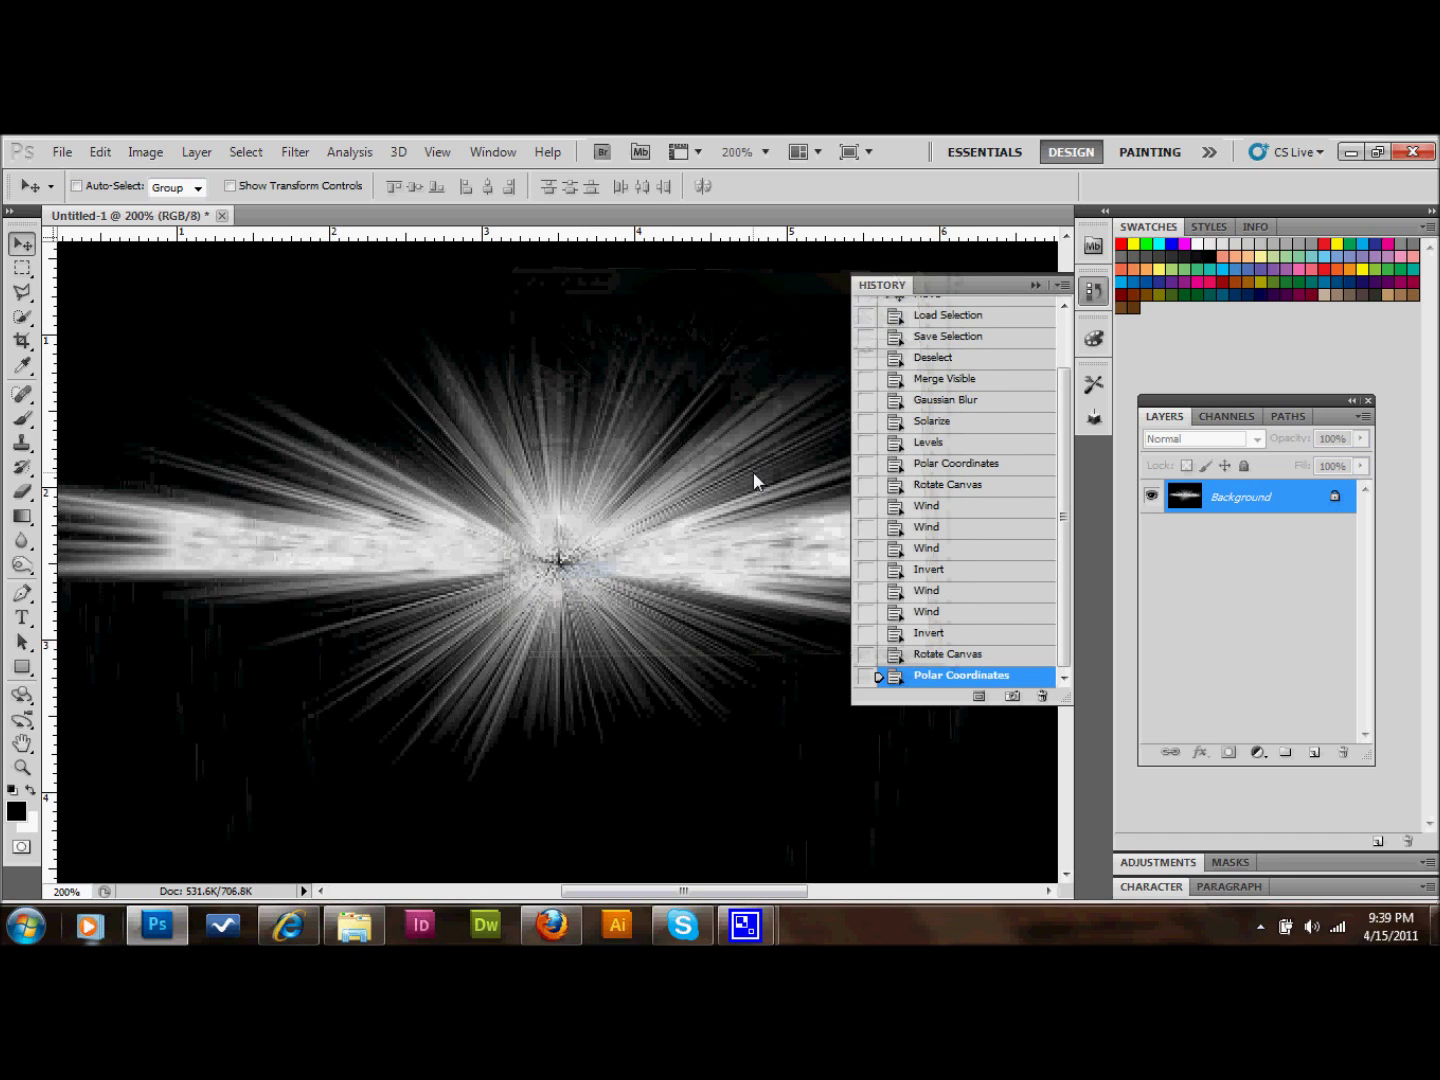
pyautogui.click(1039, 285)
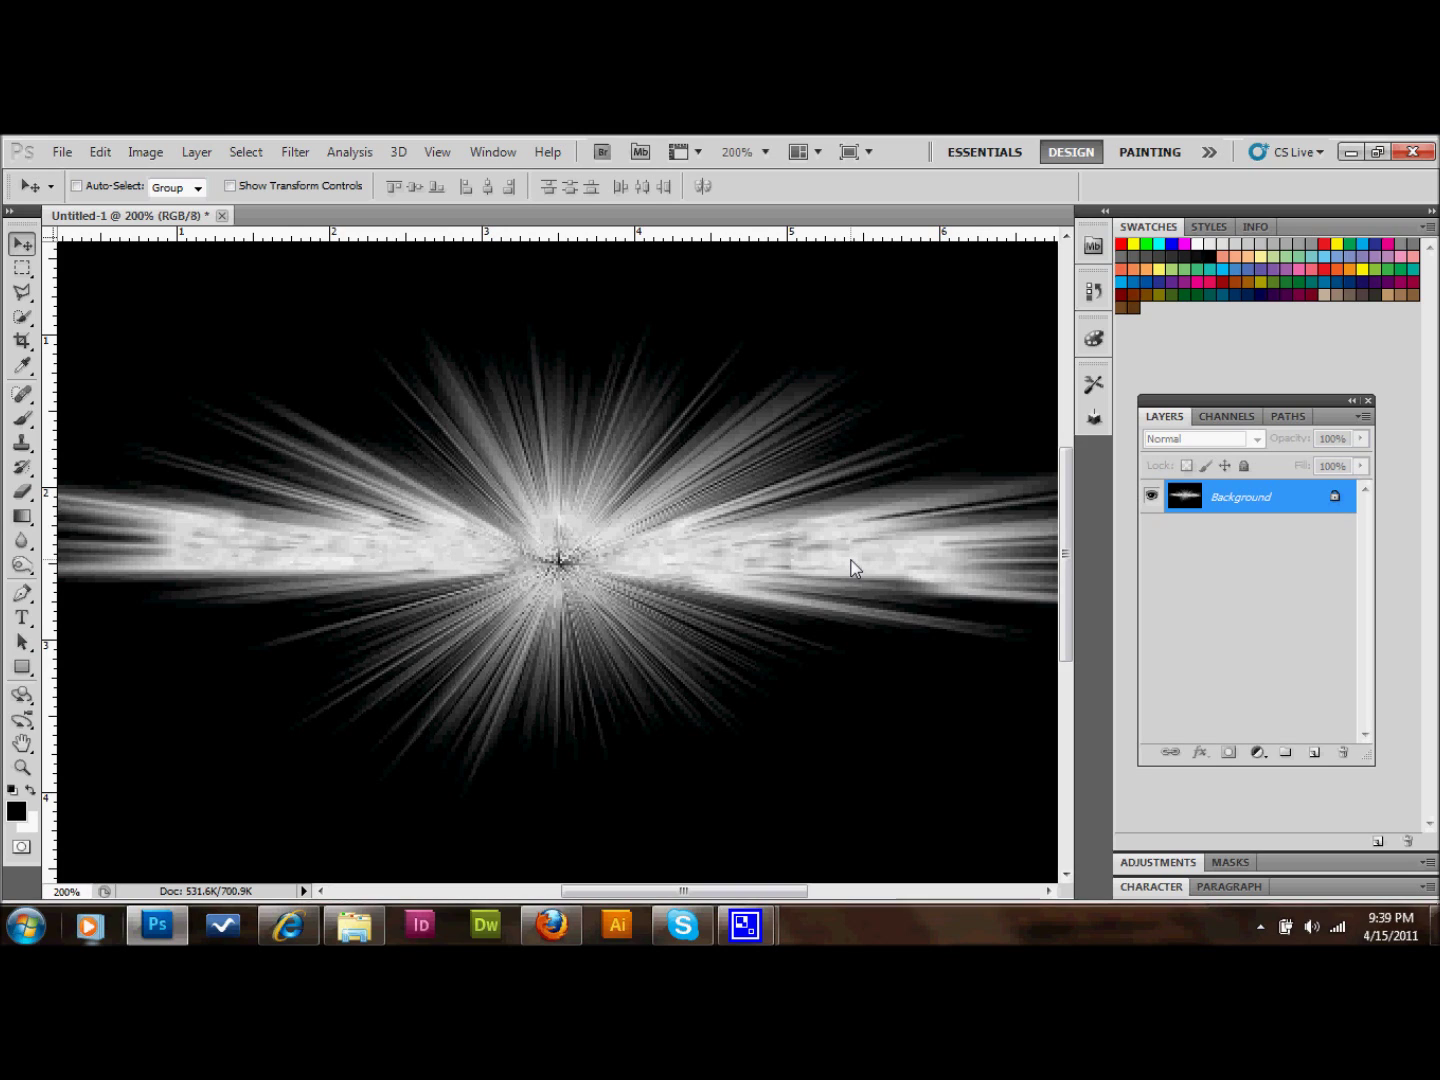
# Add an empty Layer 1 above the starburst background with its blending mode set to Color Burn.
pyautogui.click(1315, 754)
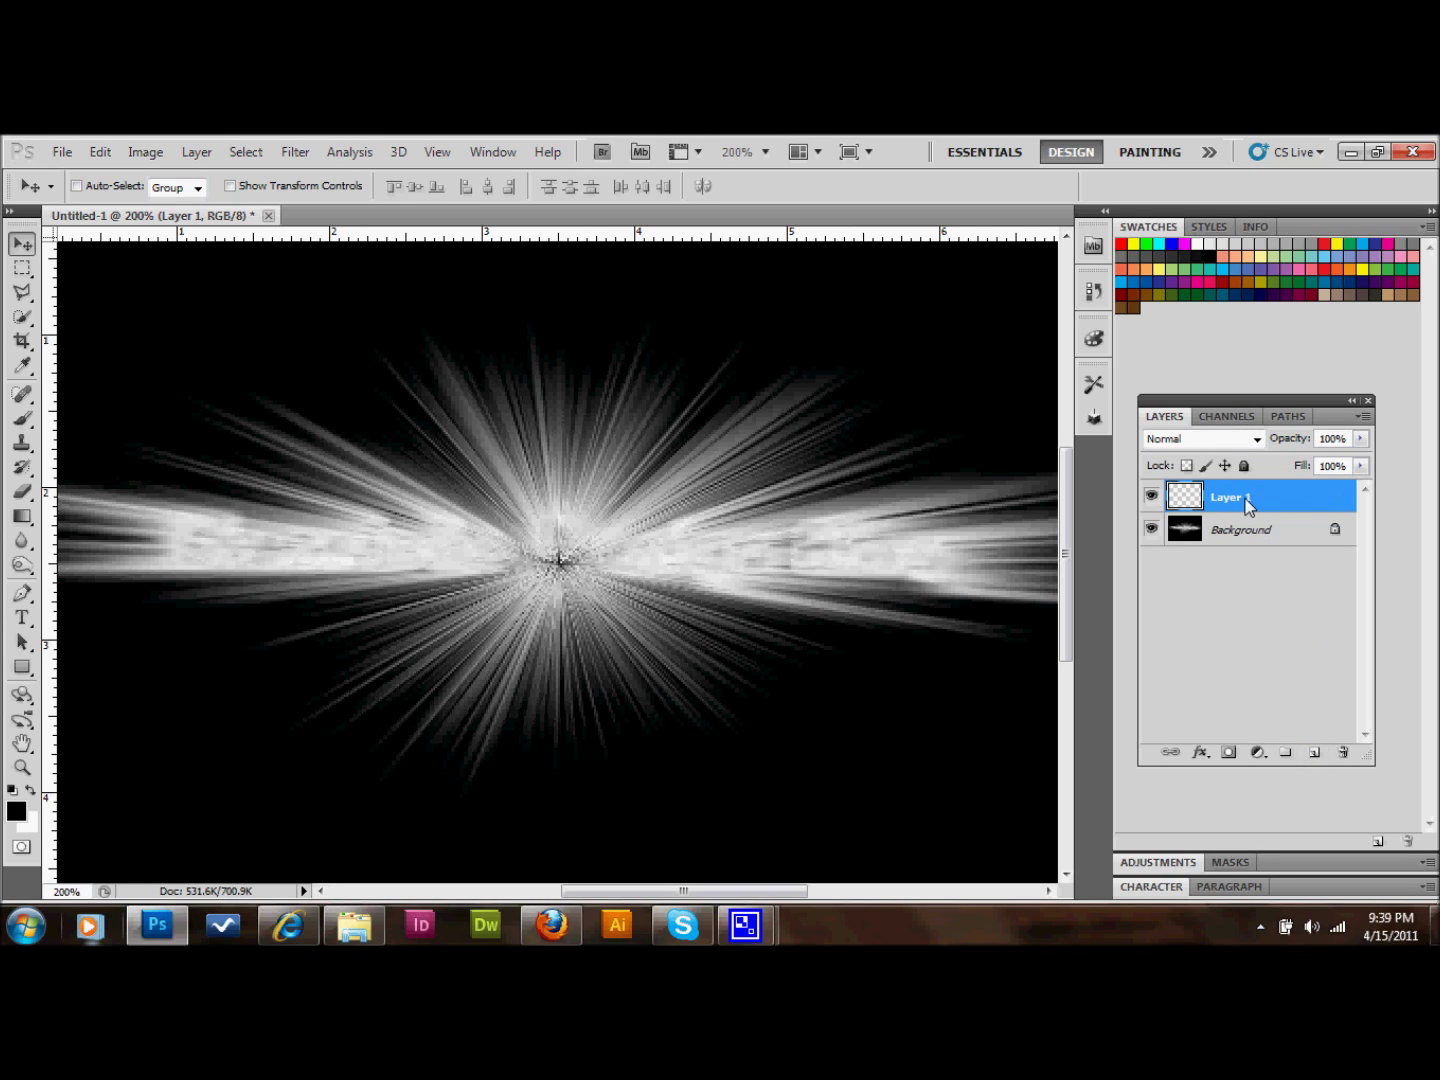
pyautogui.click(1237, 439)
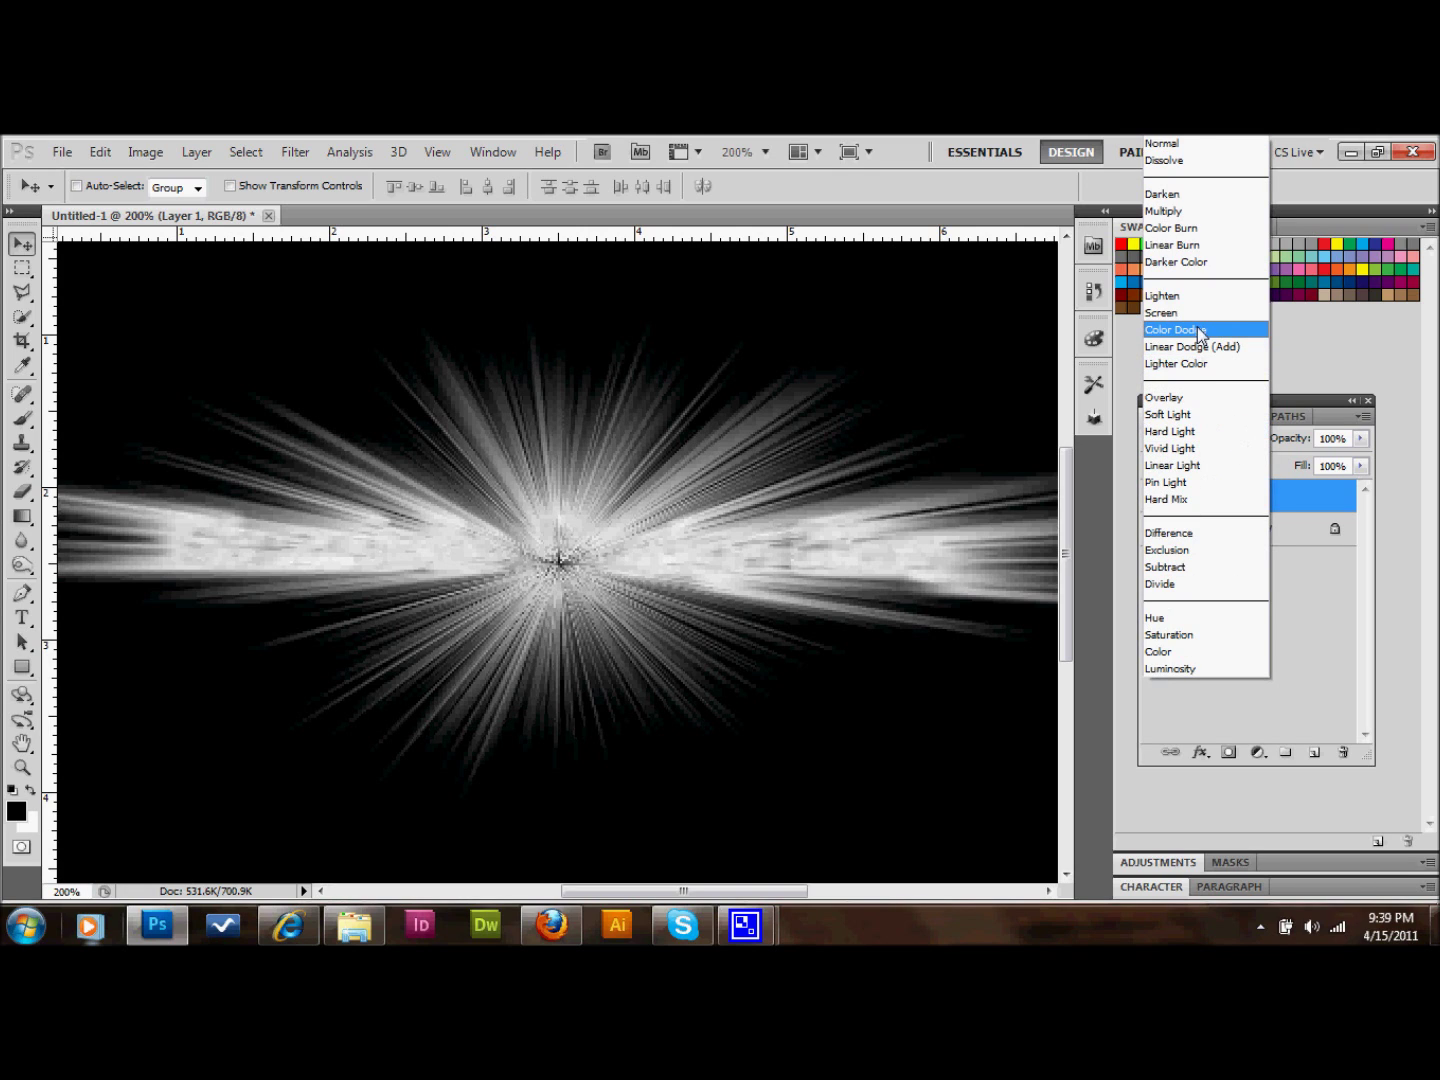
pyautogui.click(1201, 230)
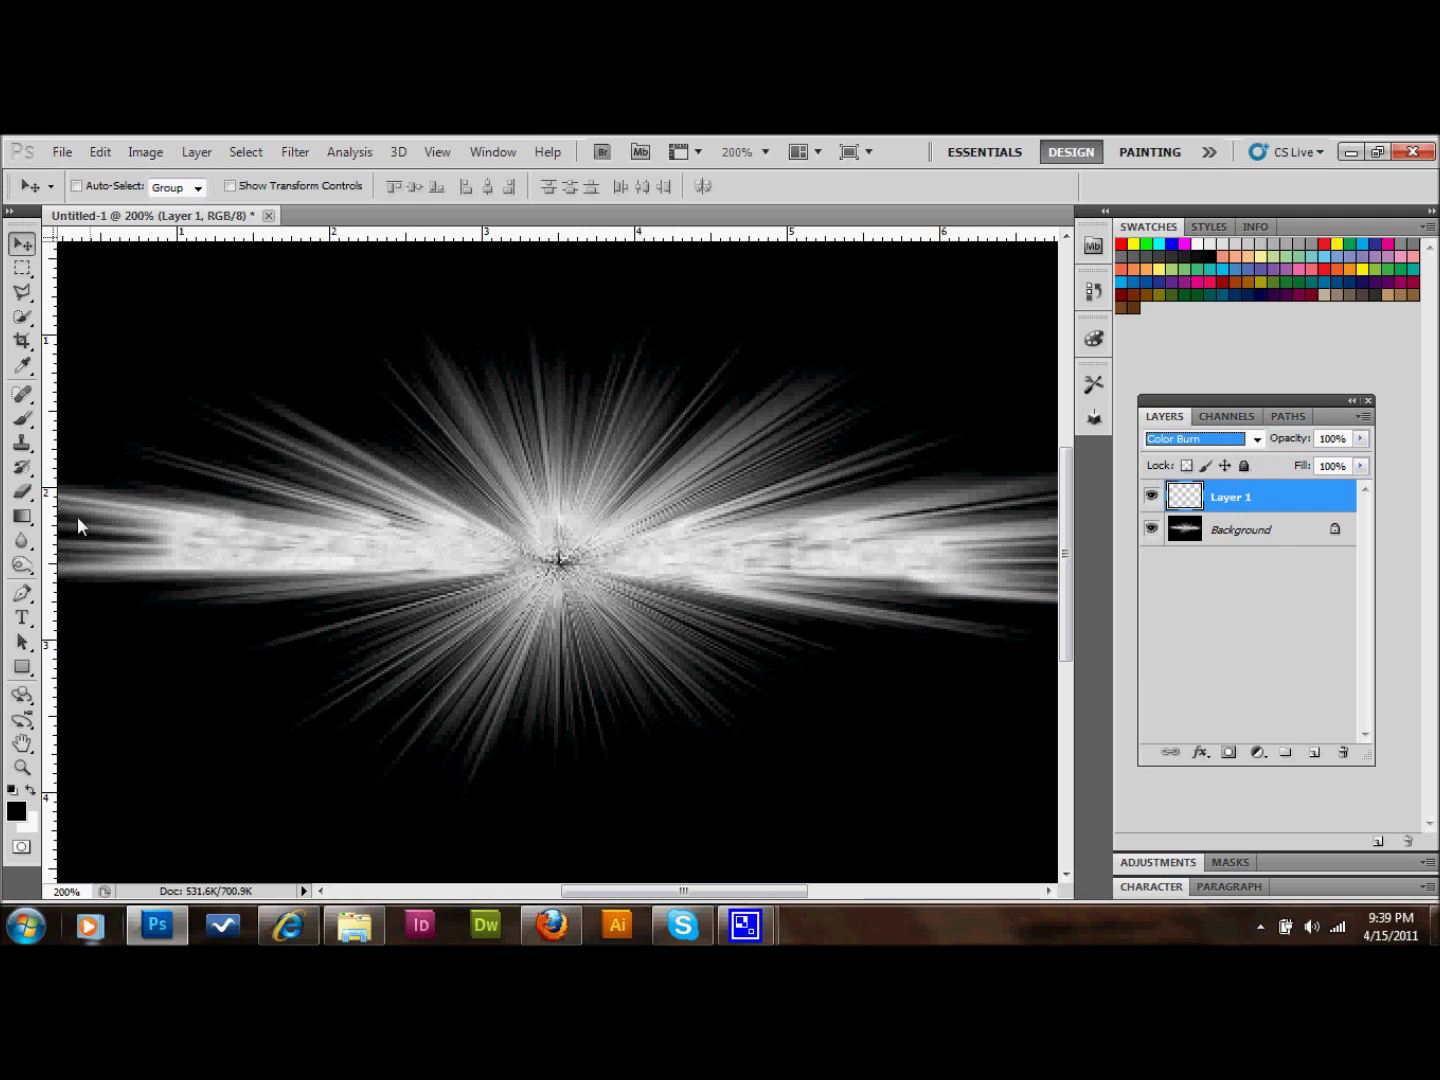
pyautogui.click(22, 518)
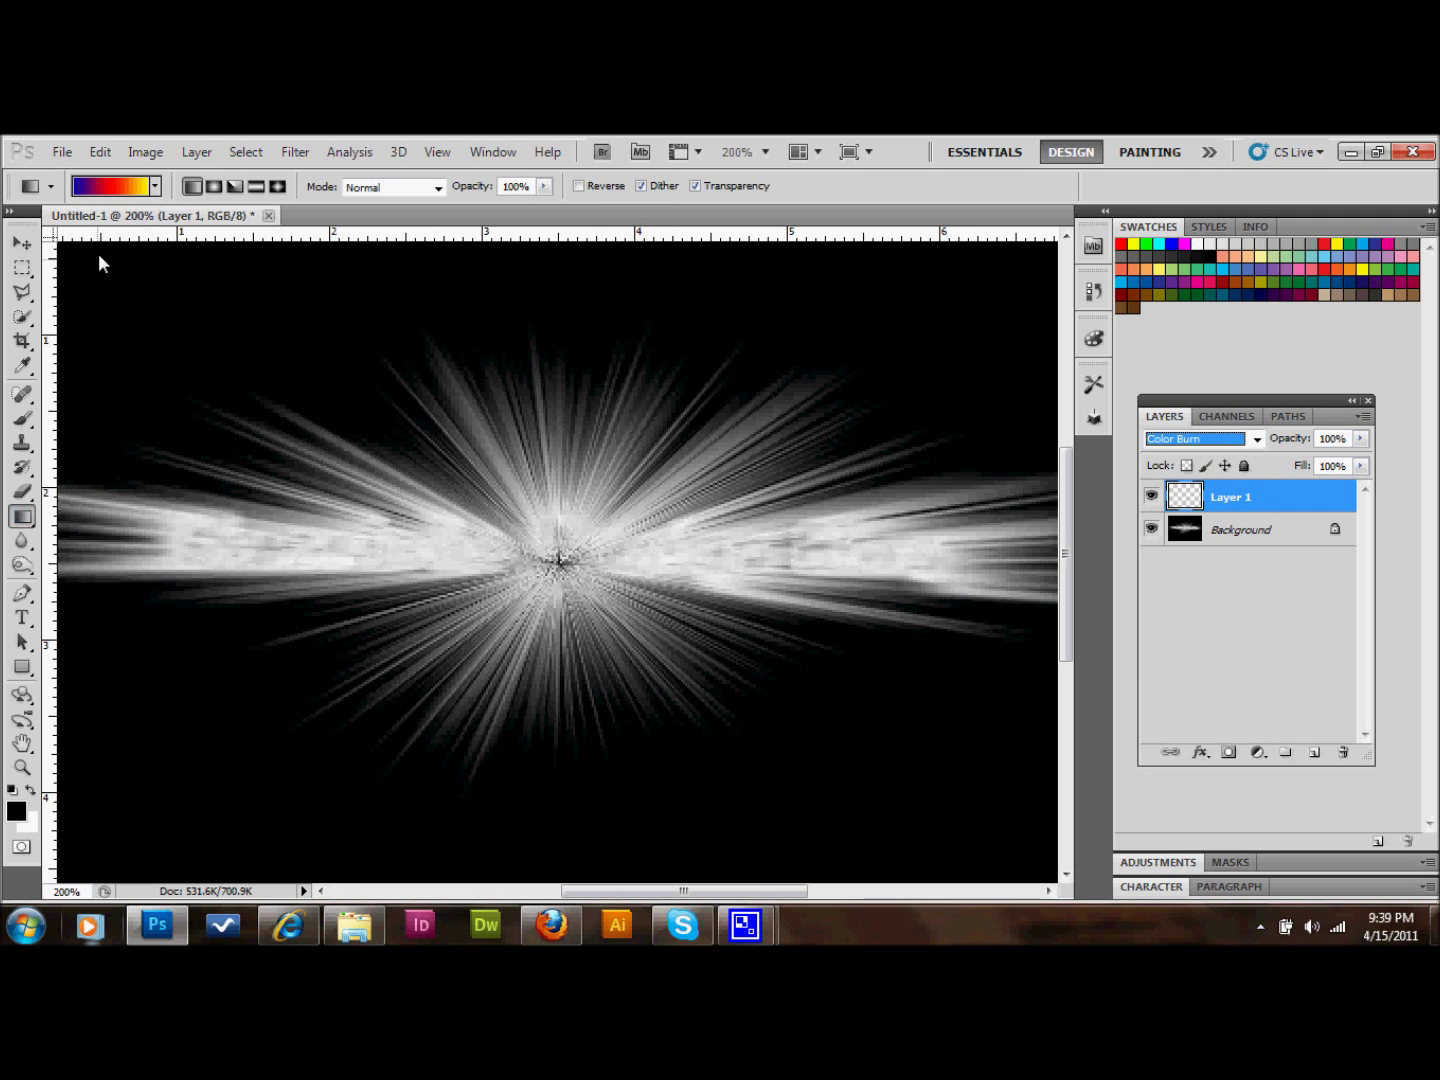
# Choose the Blue, Red, Yellow preset in the Gradient Editor for the Gradient tool.
pyautogui.click(127, 197)
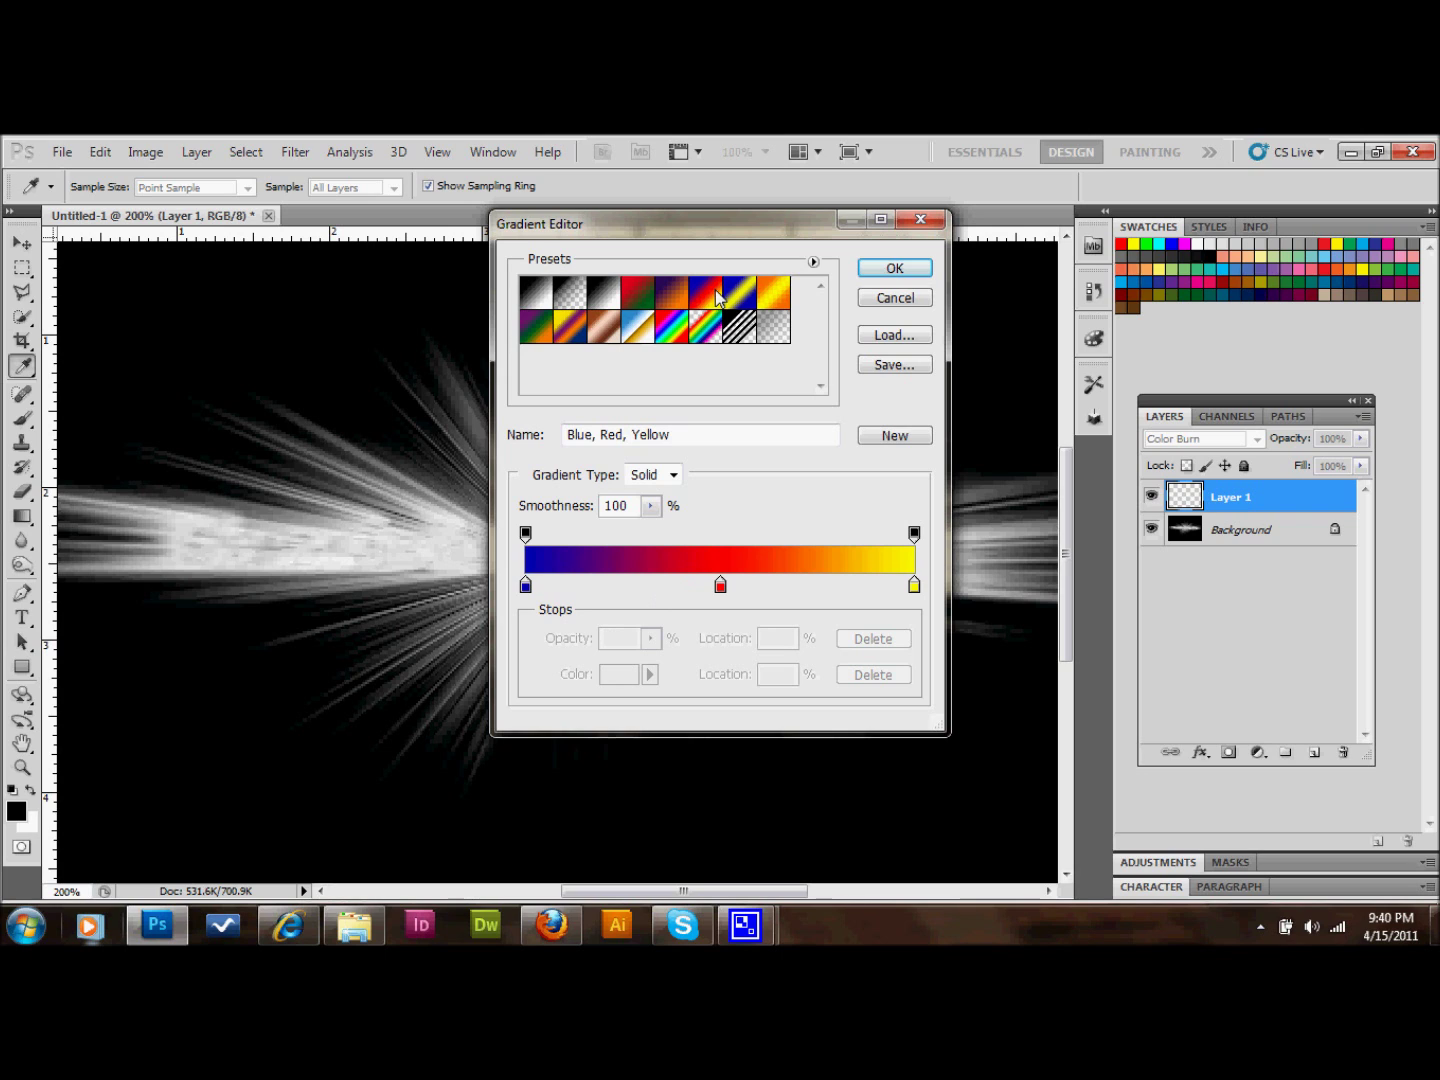
pyautogui.click(895, 268)
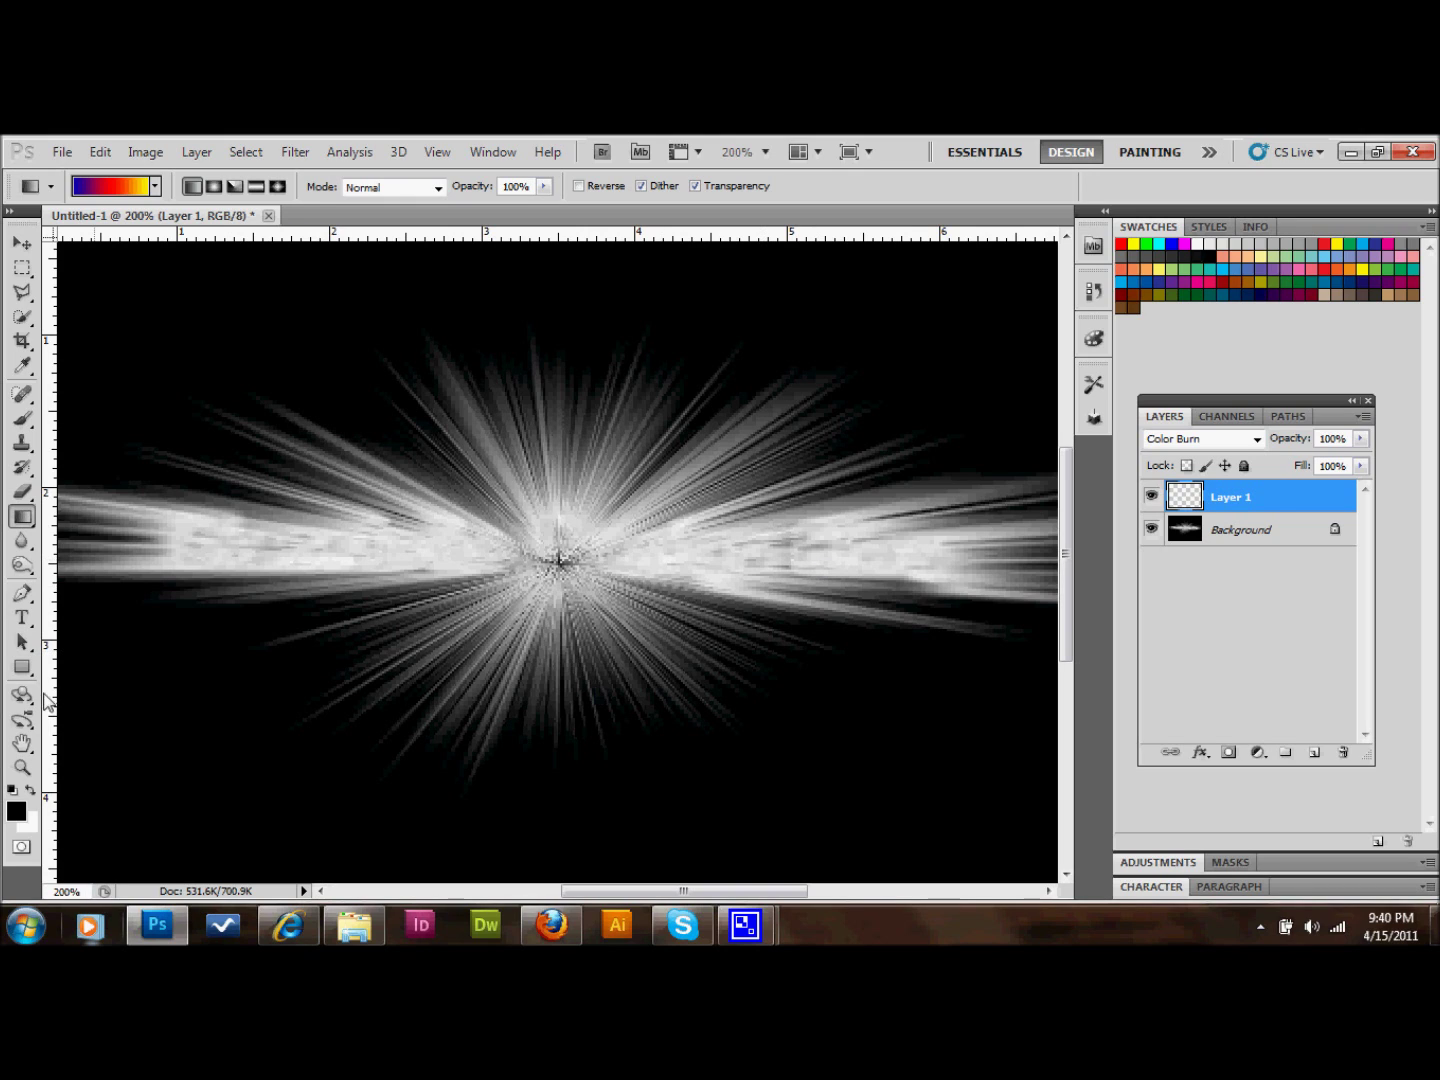
# Redraw vertical gradients up across the burst until it is mostly red, blue below, yellow above.
pyautogui.moveTo(537, 836)
pyautogui.mouseDown()
pyautogui.moveTo(578, 566)
pyautogui.moveTo(562, 346)
pyautogui.mouseUp()
pyautogui.moveTo(559, 779); pyautogui.dragTo(614, 405)
pyautogui.moveTo(472, 663); pyautogui.dragTo(533, 370)
pyautogui.moveTo(571, 635); pyautogui.dragTo(574, 356)
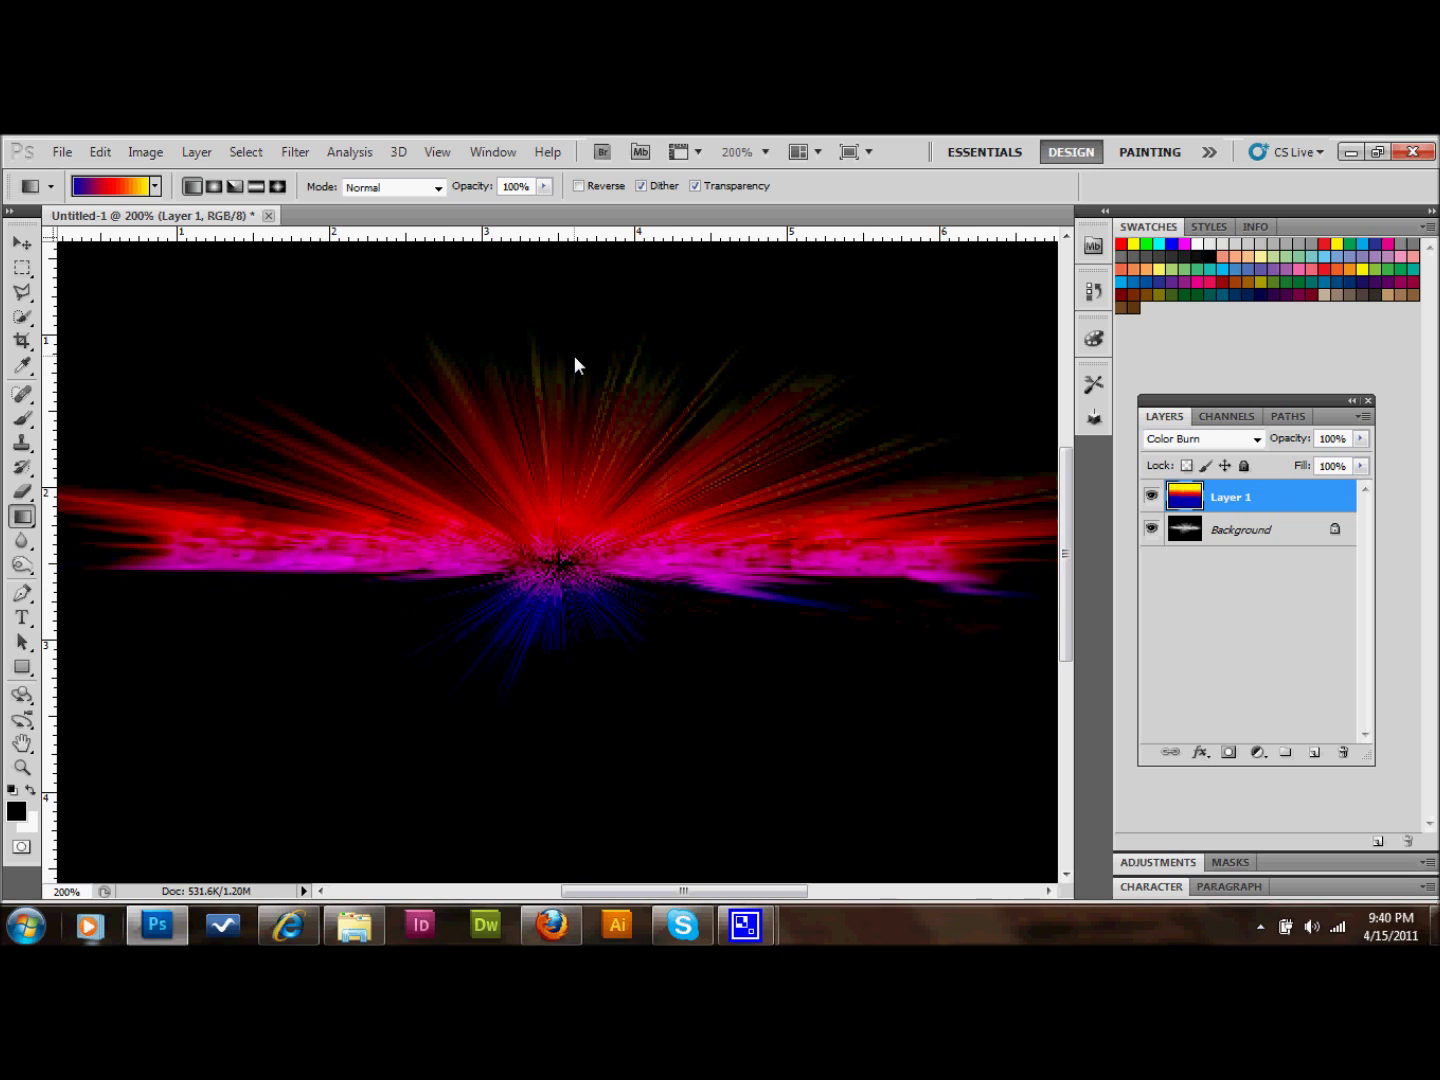
pyautogui.moveTo(534, 745); pyautogui.dragTo(539, 364)
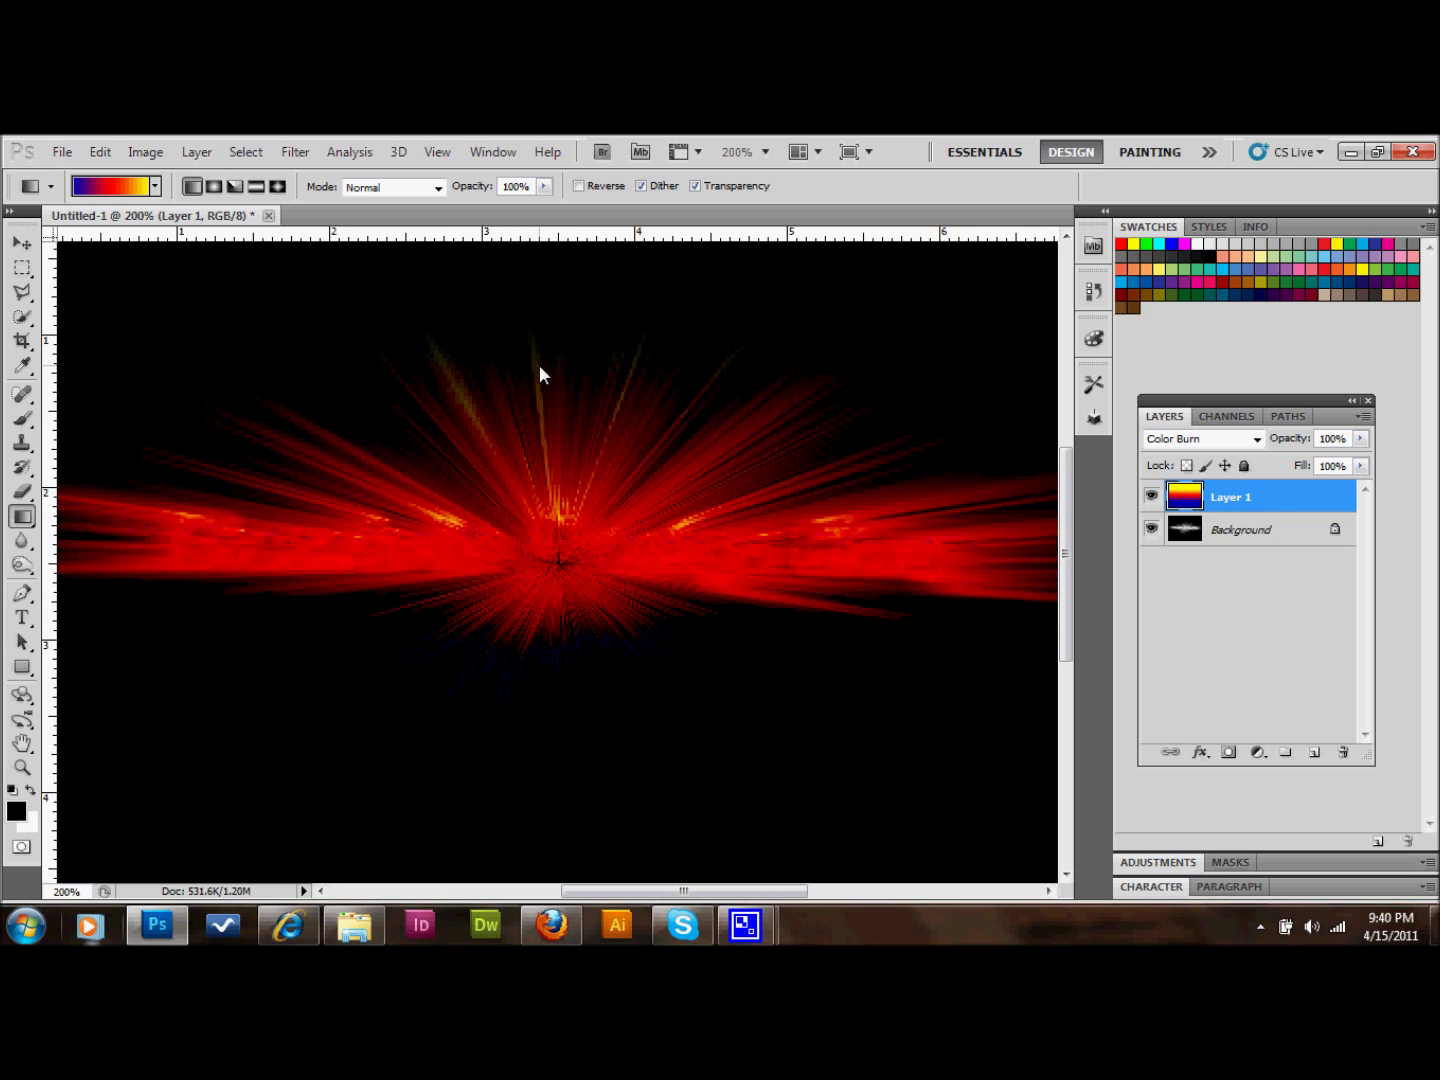
pyautogui.moveTo(523, 712); pyautogui.dragTo(560, 369)
pyautogui.moveTo(507, 655); pyautogui.dragTo(532, 340)
pyautogui.moveTo(474, 691); pyautogui.dragTo(524, 415)
pyautogui.moveTo(476, 666); pyautogui.dragTo(494, 466)
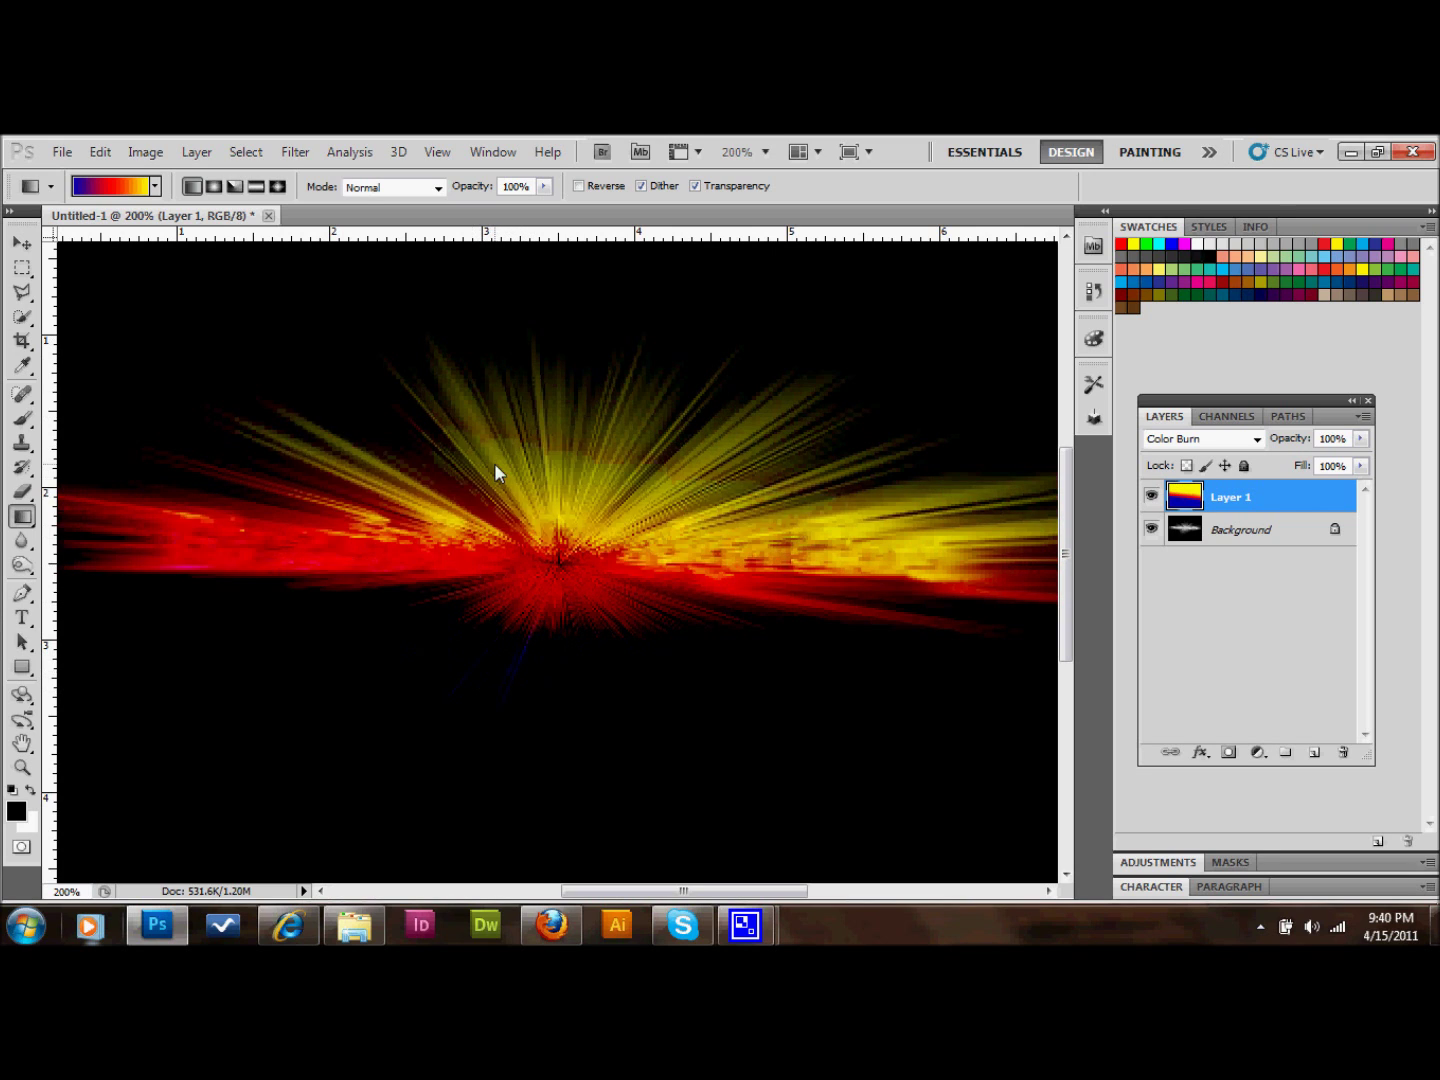
pyautogui.moveTo(520, 625); pyautogui.dragTo(542, 460)
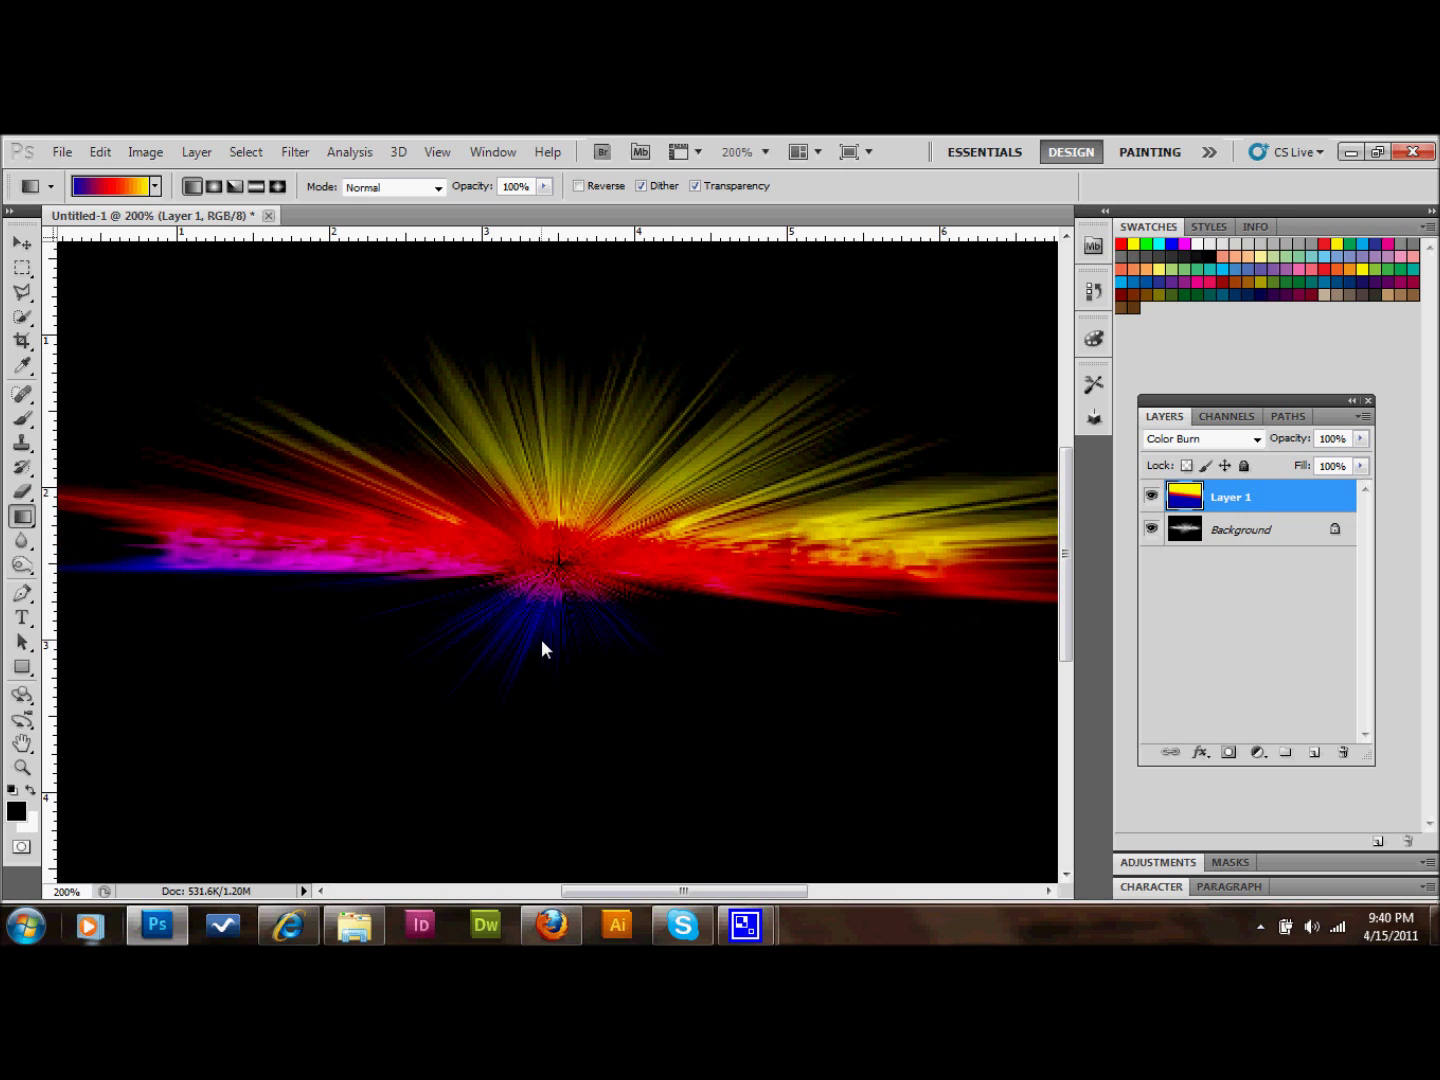
pyautogui.moveTo(566, 666); pyautogui.dragTo(588, 397)
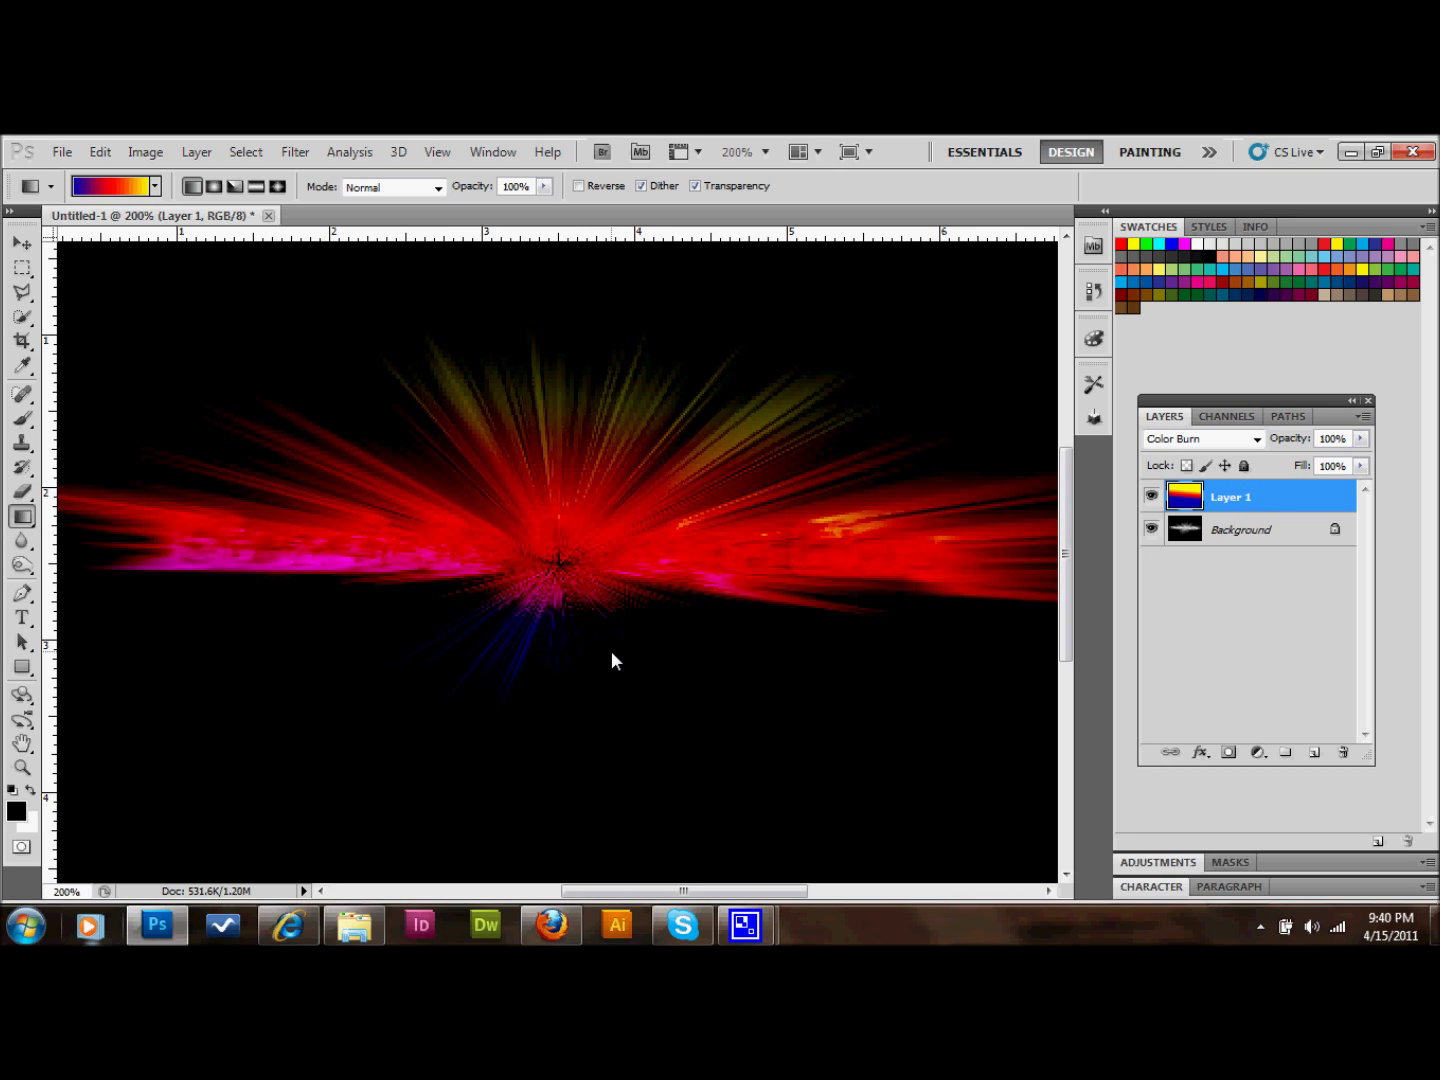
# Load the GDB channel as the text selection and add an empty Layer 2 above Layer 1.
pyautogui.click(257, 153)
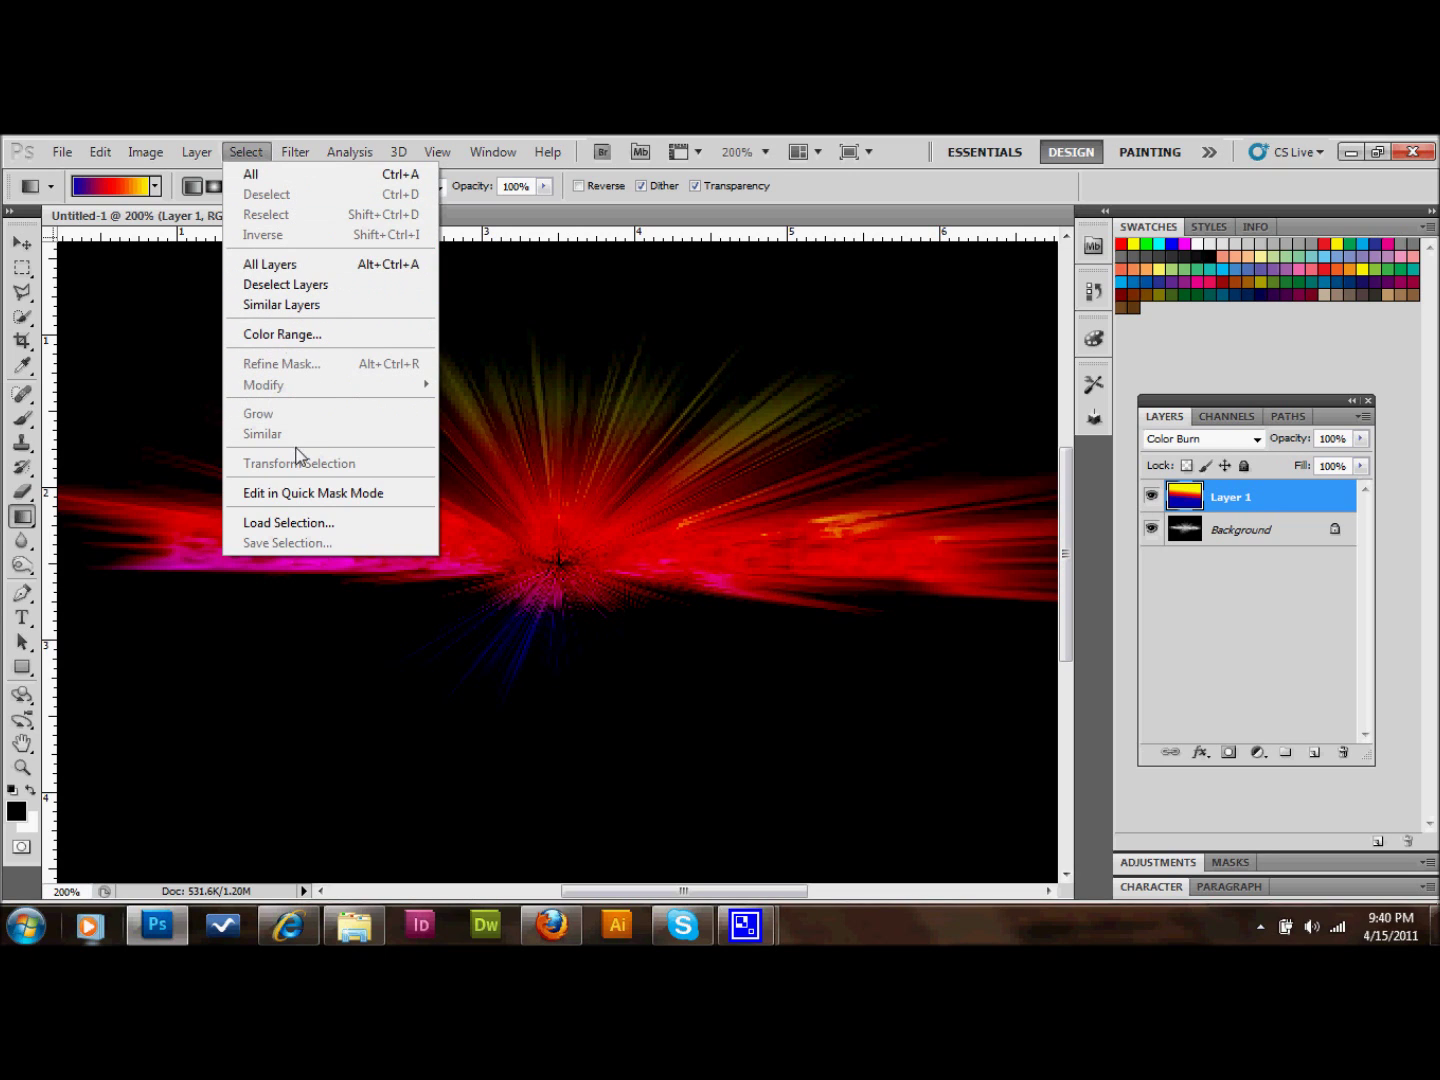
pyautogui.click(300, 522)
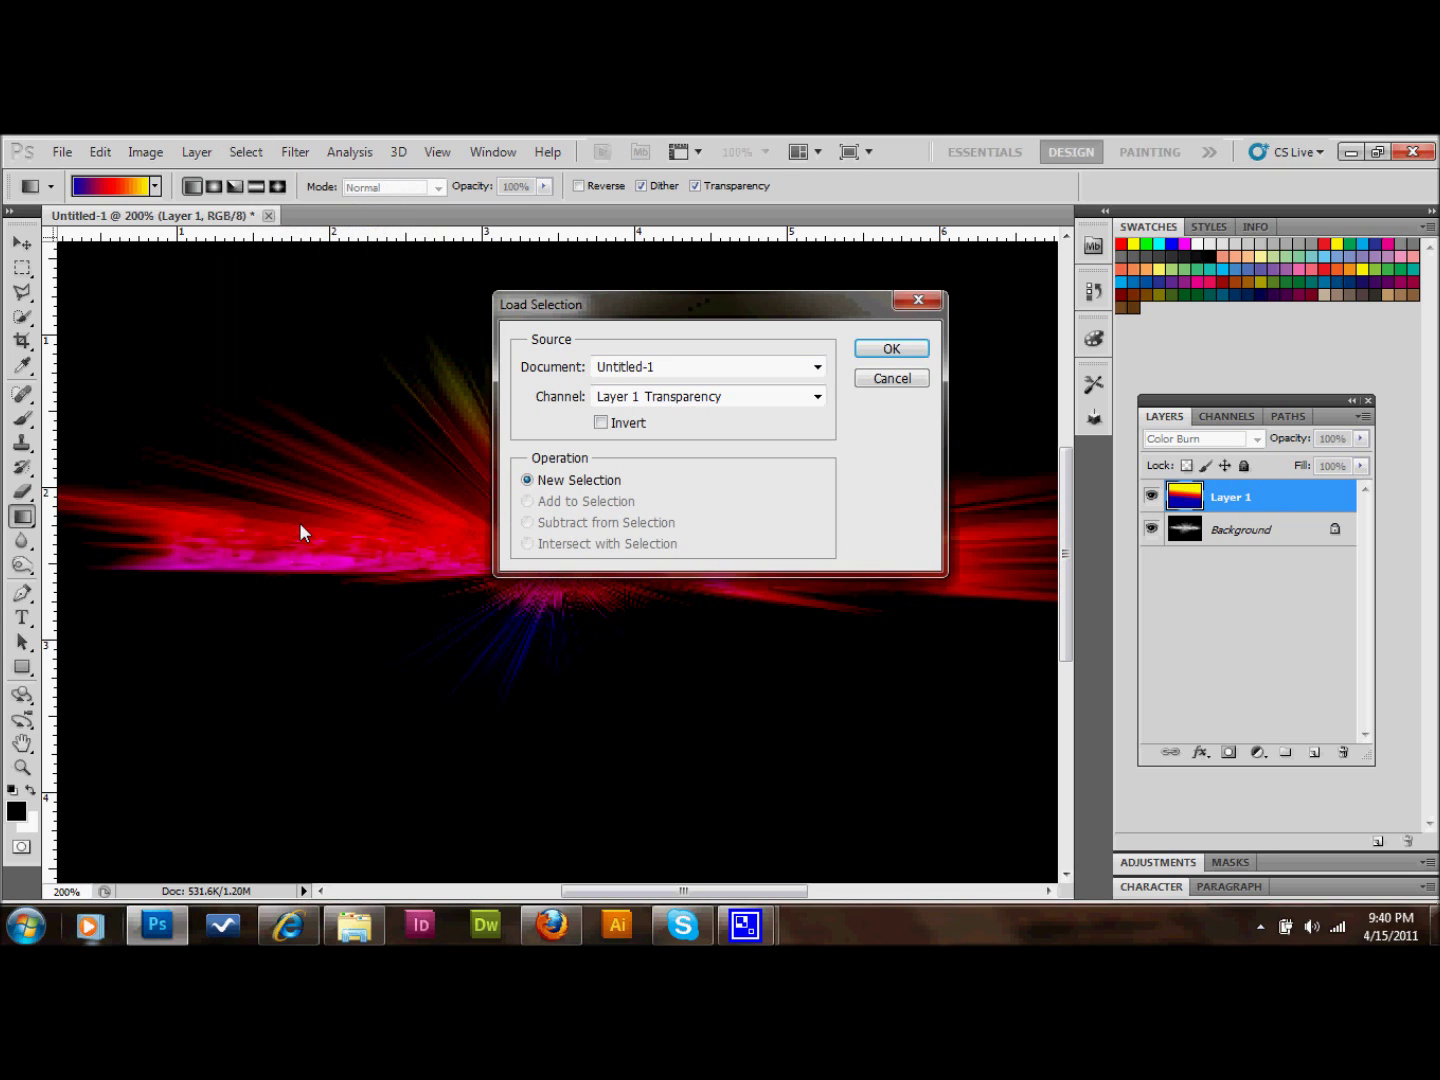
pyautogui.click(676, 402)
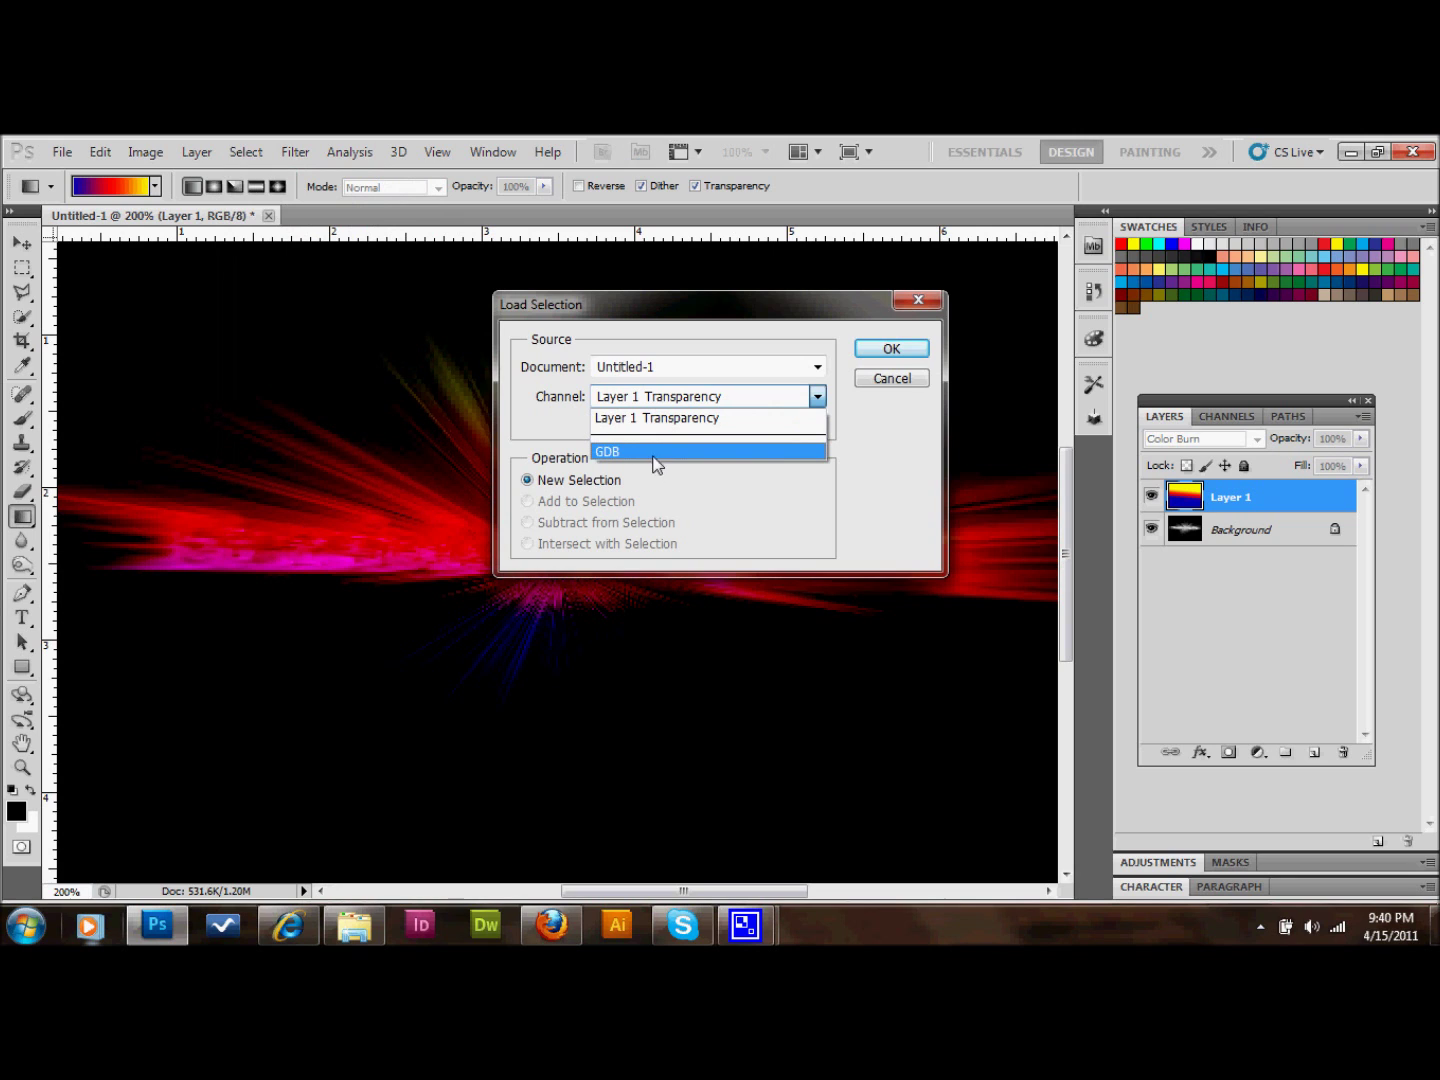
pyautogui.click(646, 452)
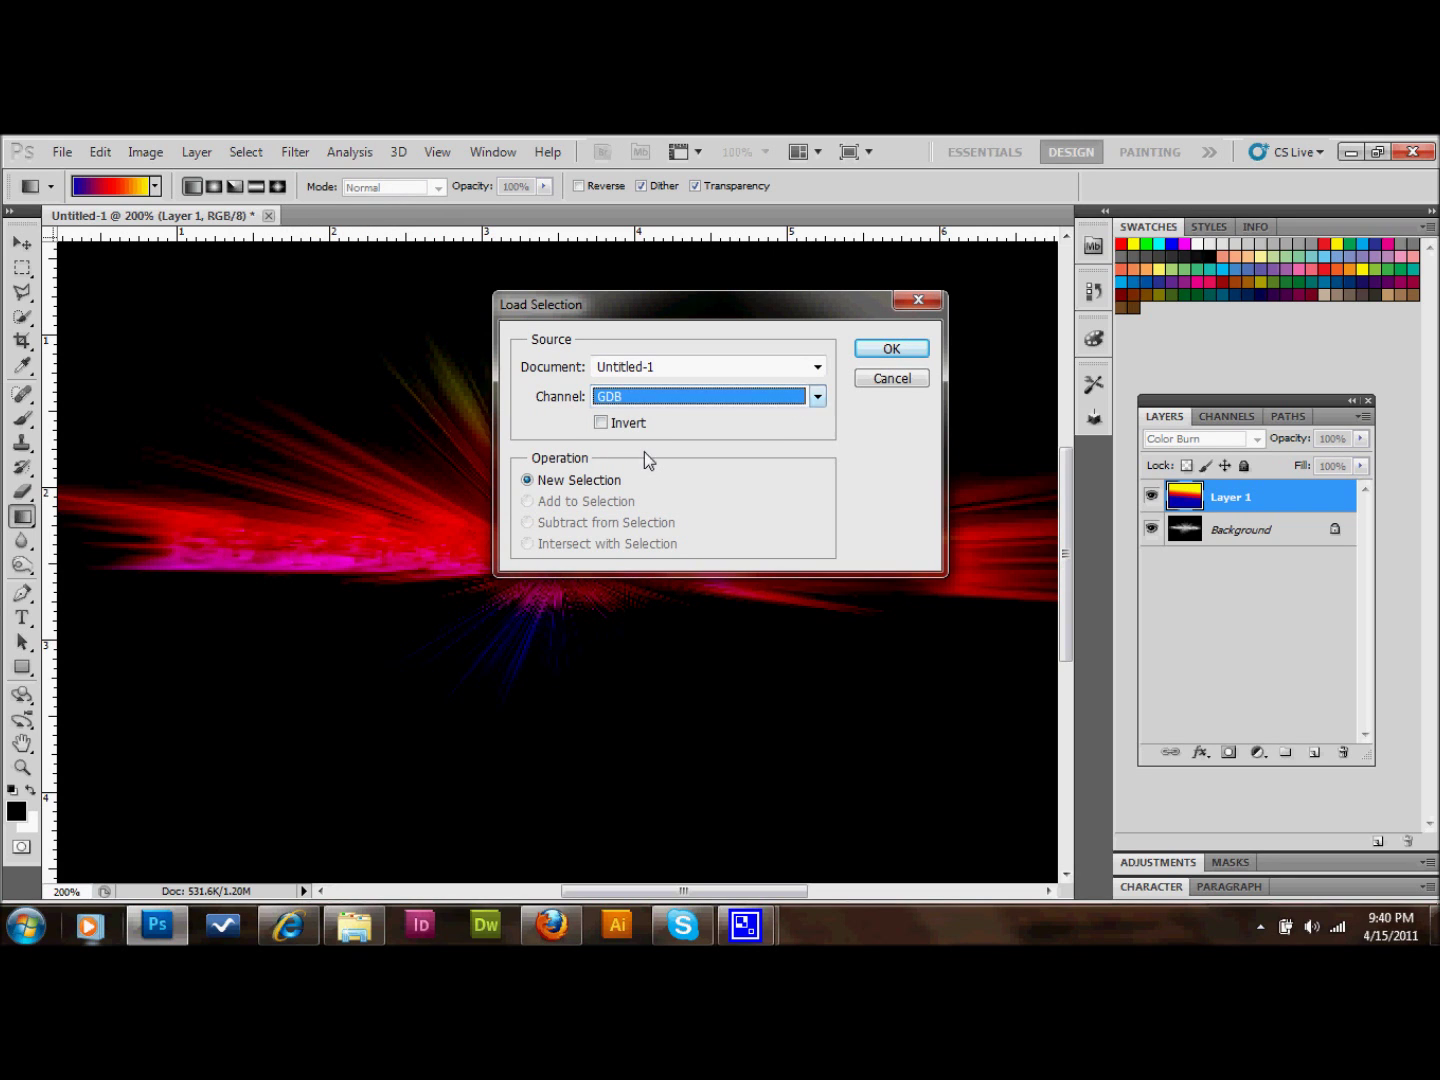
pyautogui.click(891, 347)
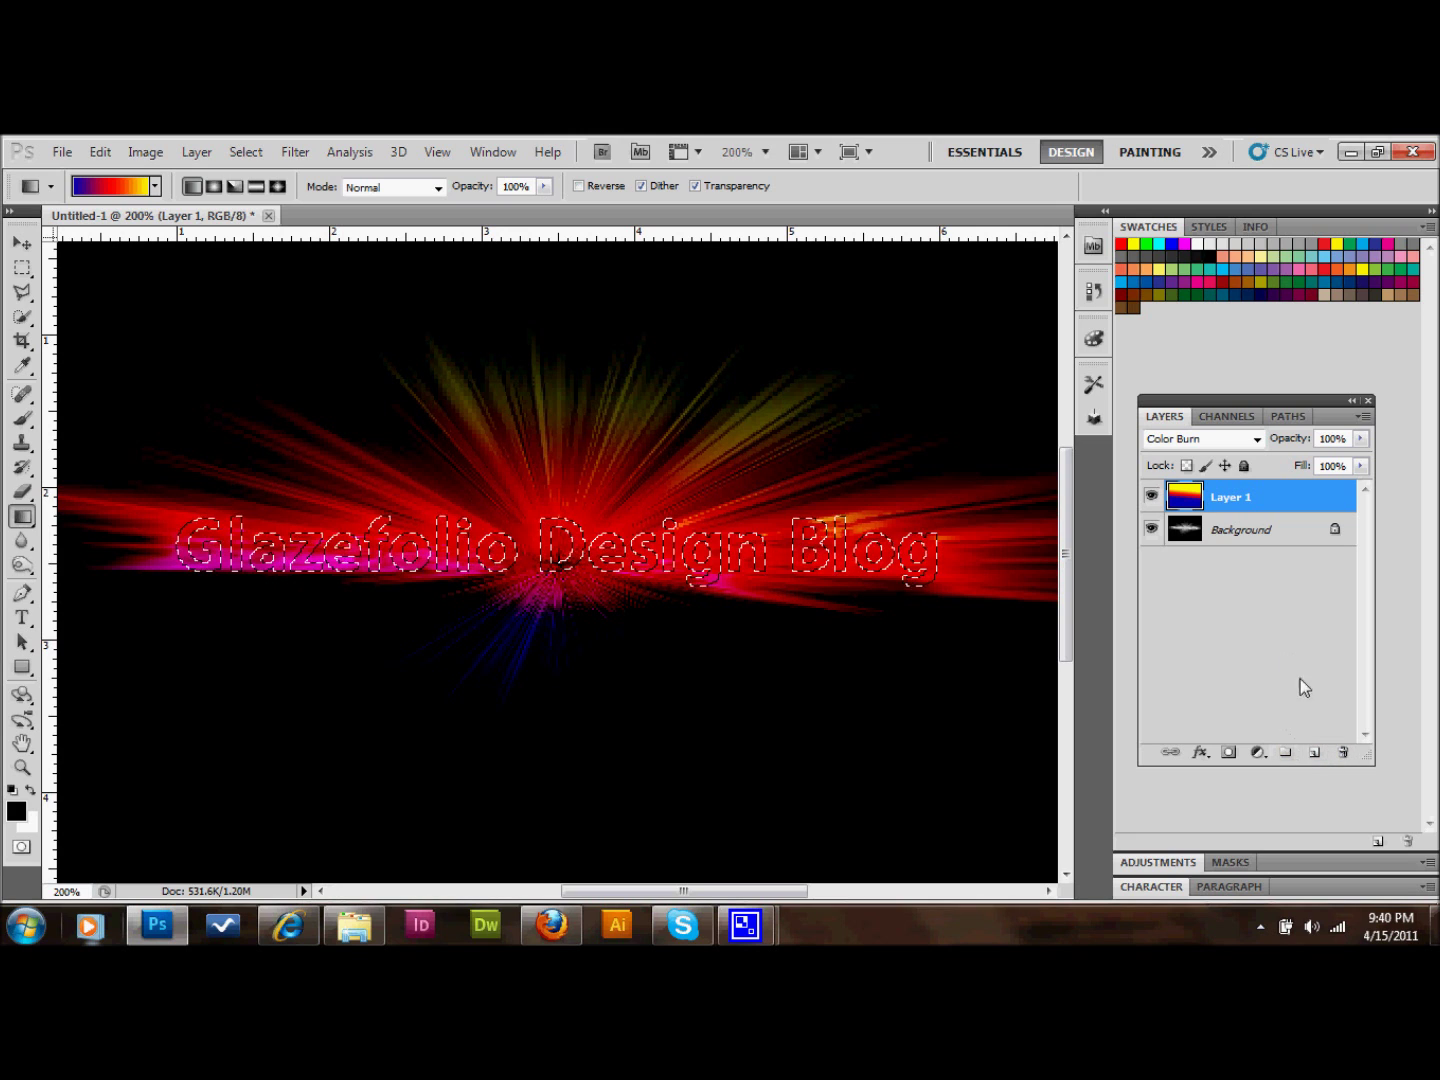
pyautogui.click(1314, 753)
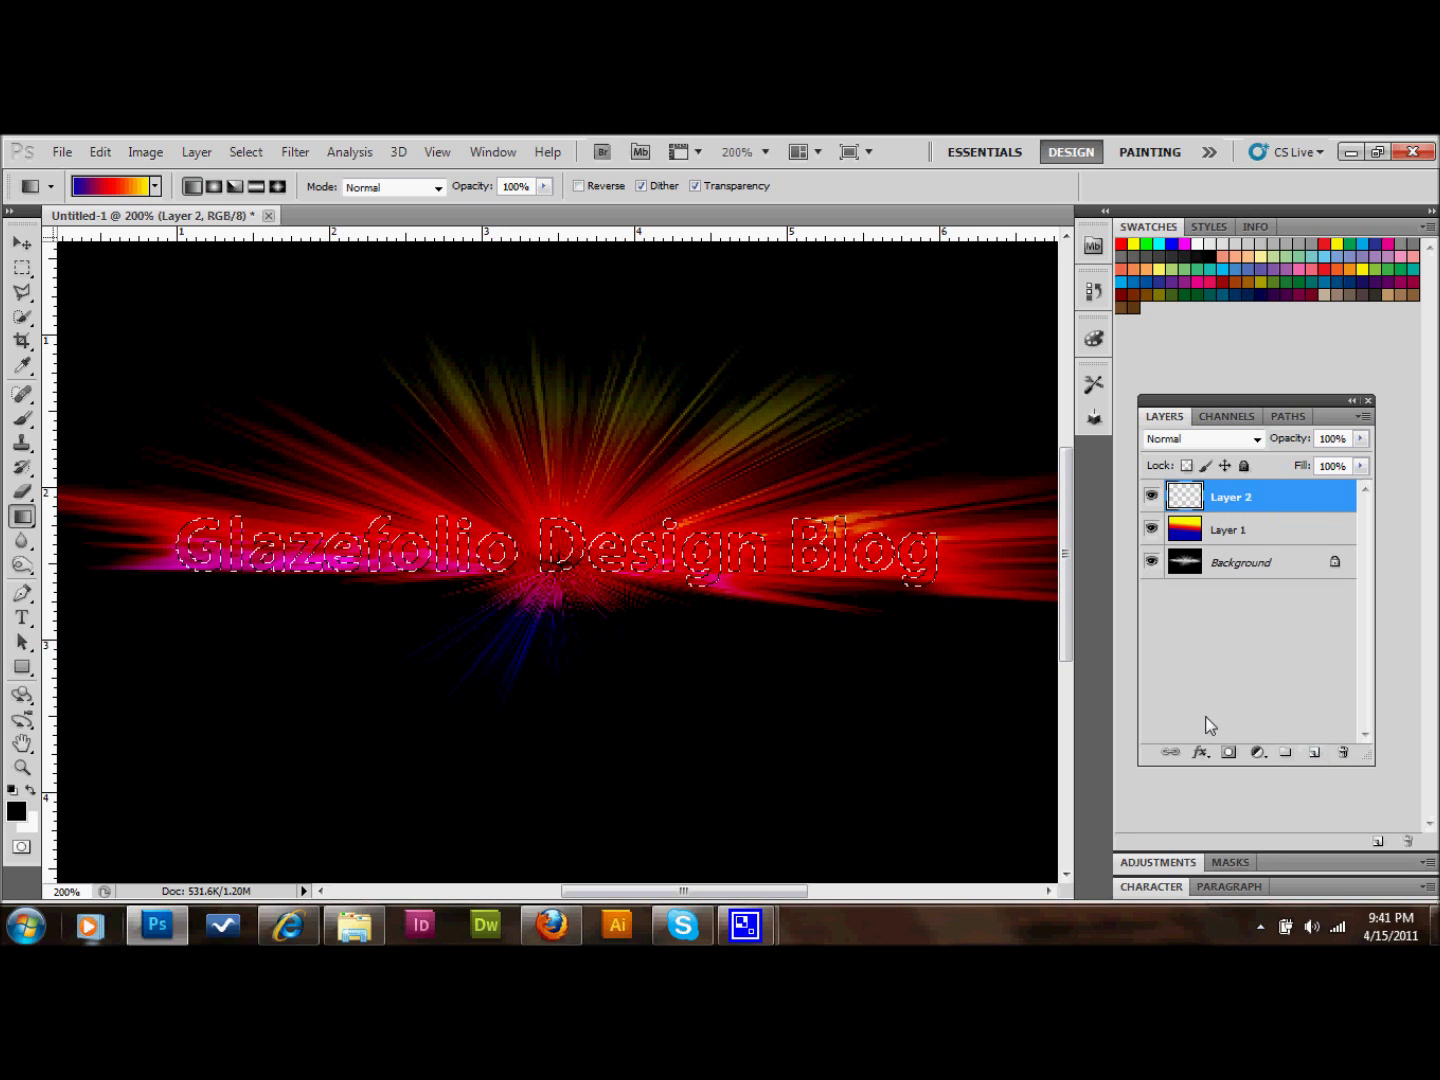
pyautogui.click(100, 150)
# Fill the lettering selection on Layer 2 with the black foreground colour, then deselect with Ctrl+D.
pyautogui.click(170, 455)
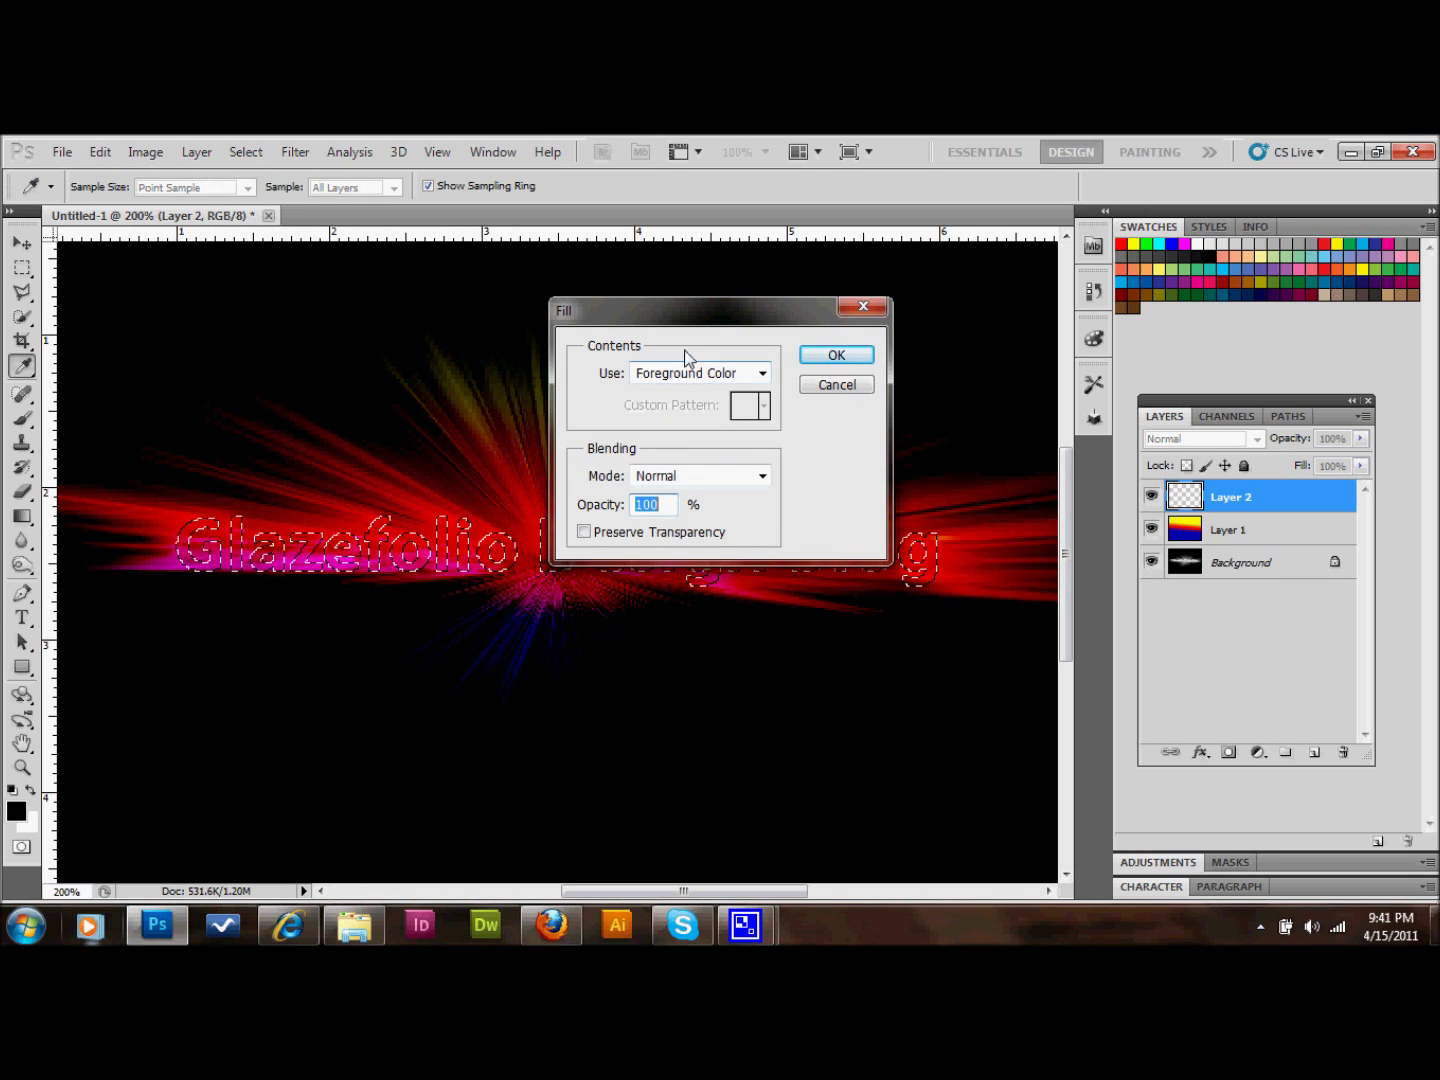
pyautogui.click(835, 357)
pyautogui.press('g')
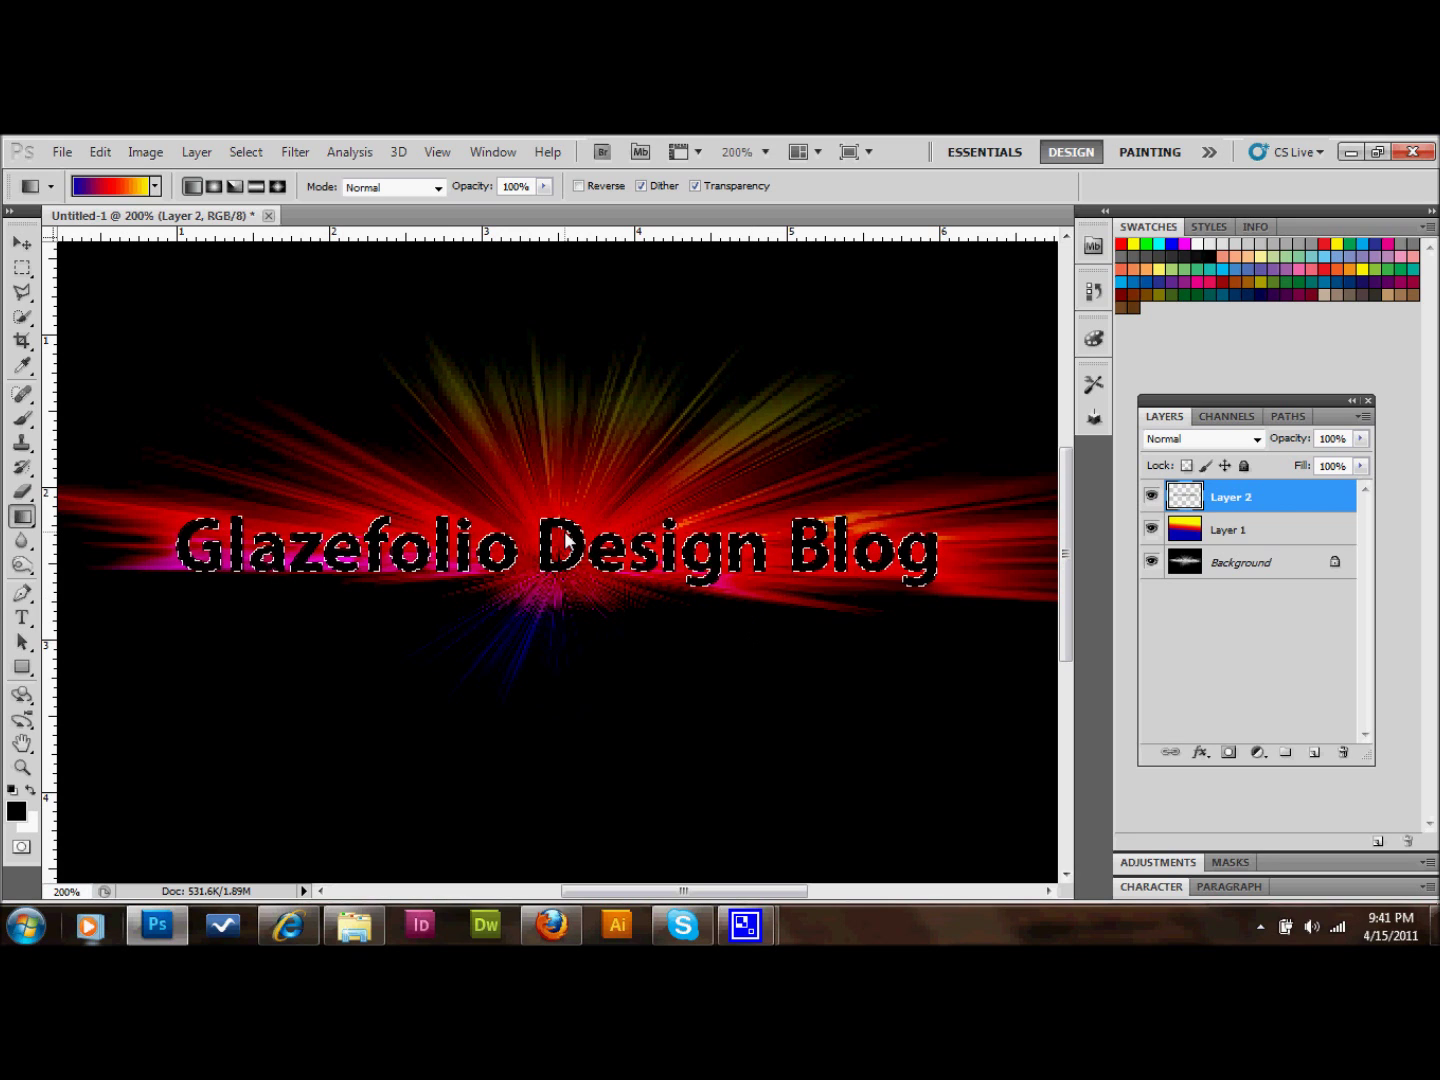
pyautogui.hotkey('ctrl', 'd')
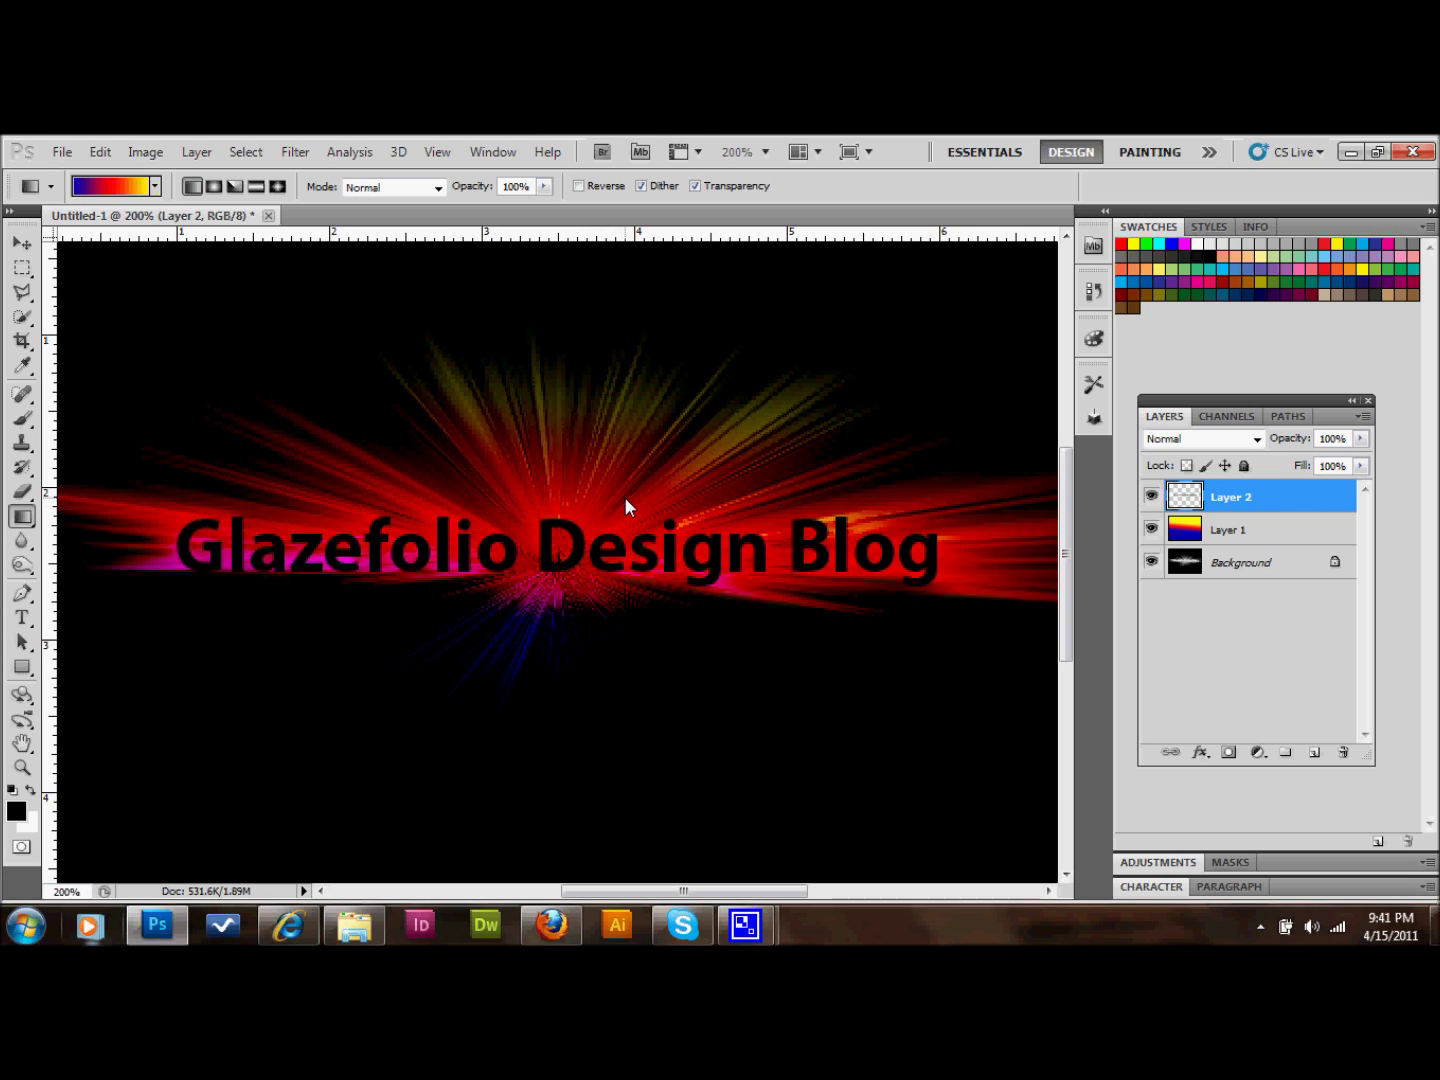
# Change Layer 2's blending mode to Overlay.
pyautogui.click(1236, 439)
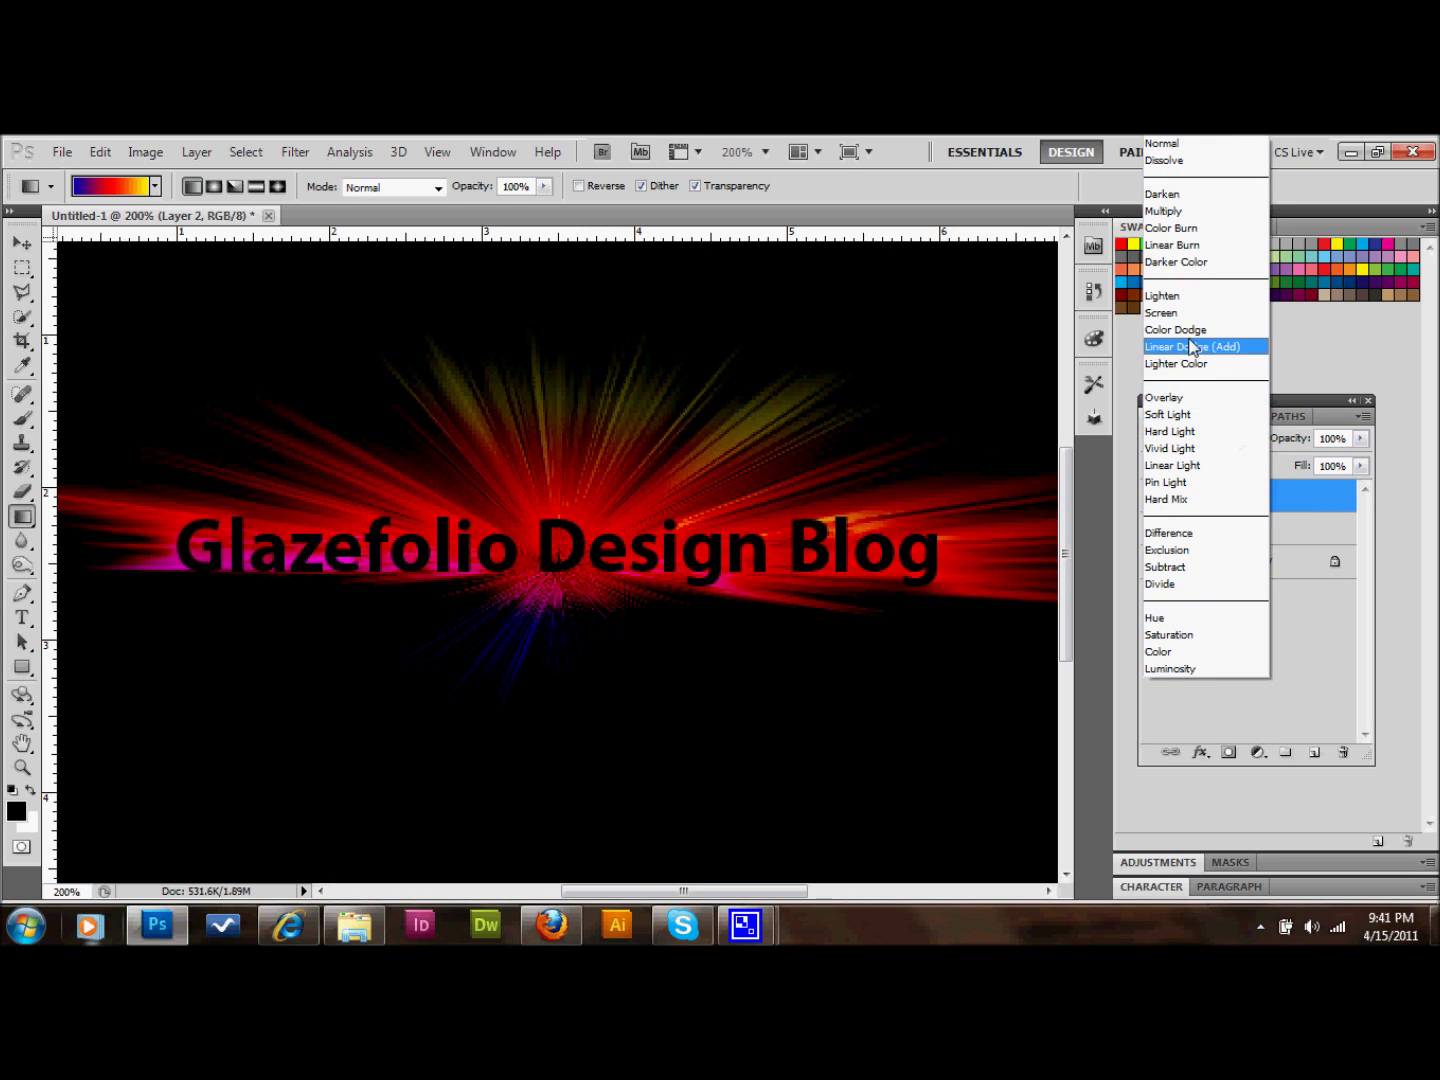
pyautogui.click(1190, 399)
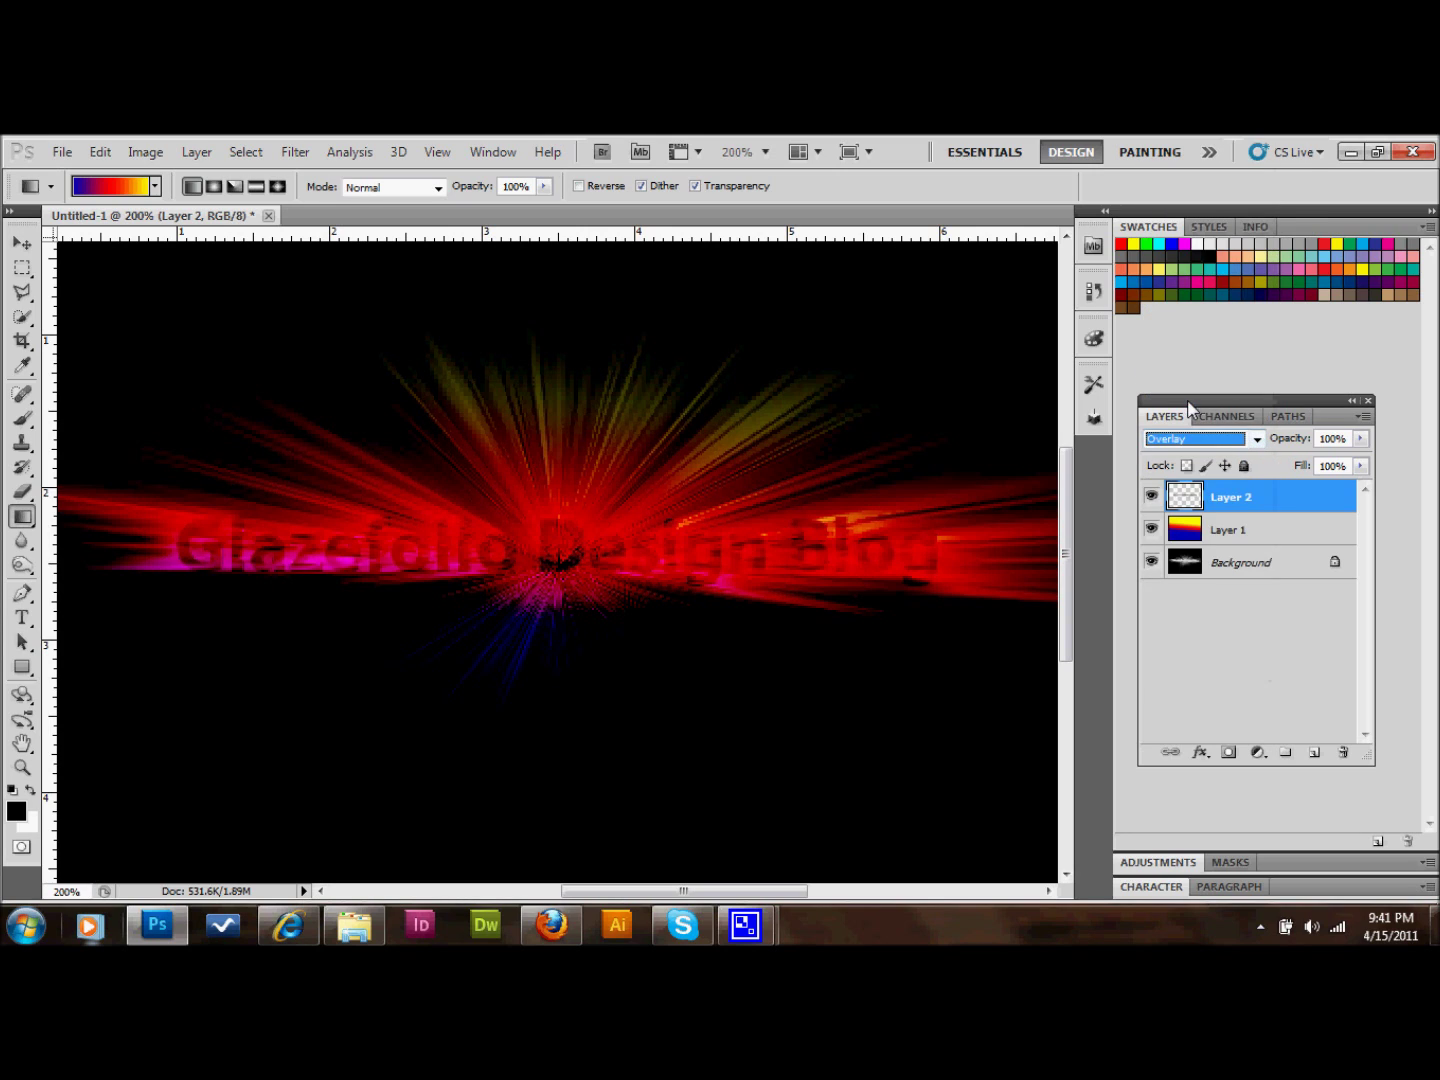
# Give Layer 2 an Outer Glow with 24% spread, 9 px size and reduced opacity.
pyautogui.doubleClick(1291, 496)
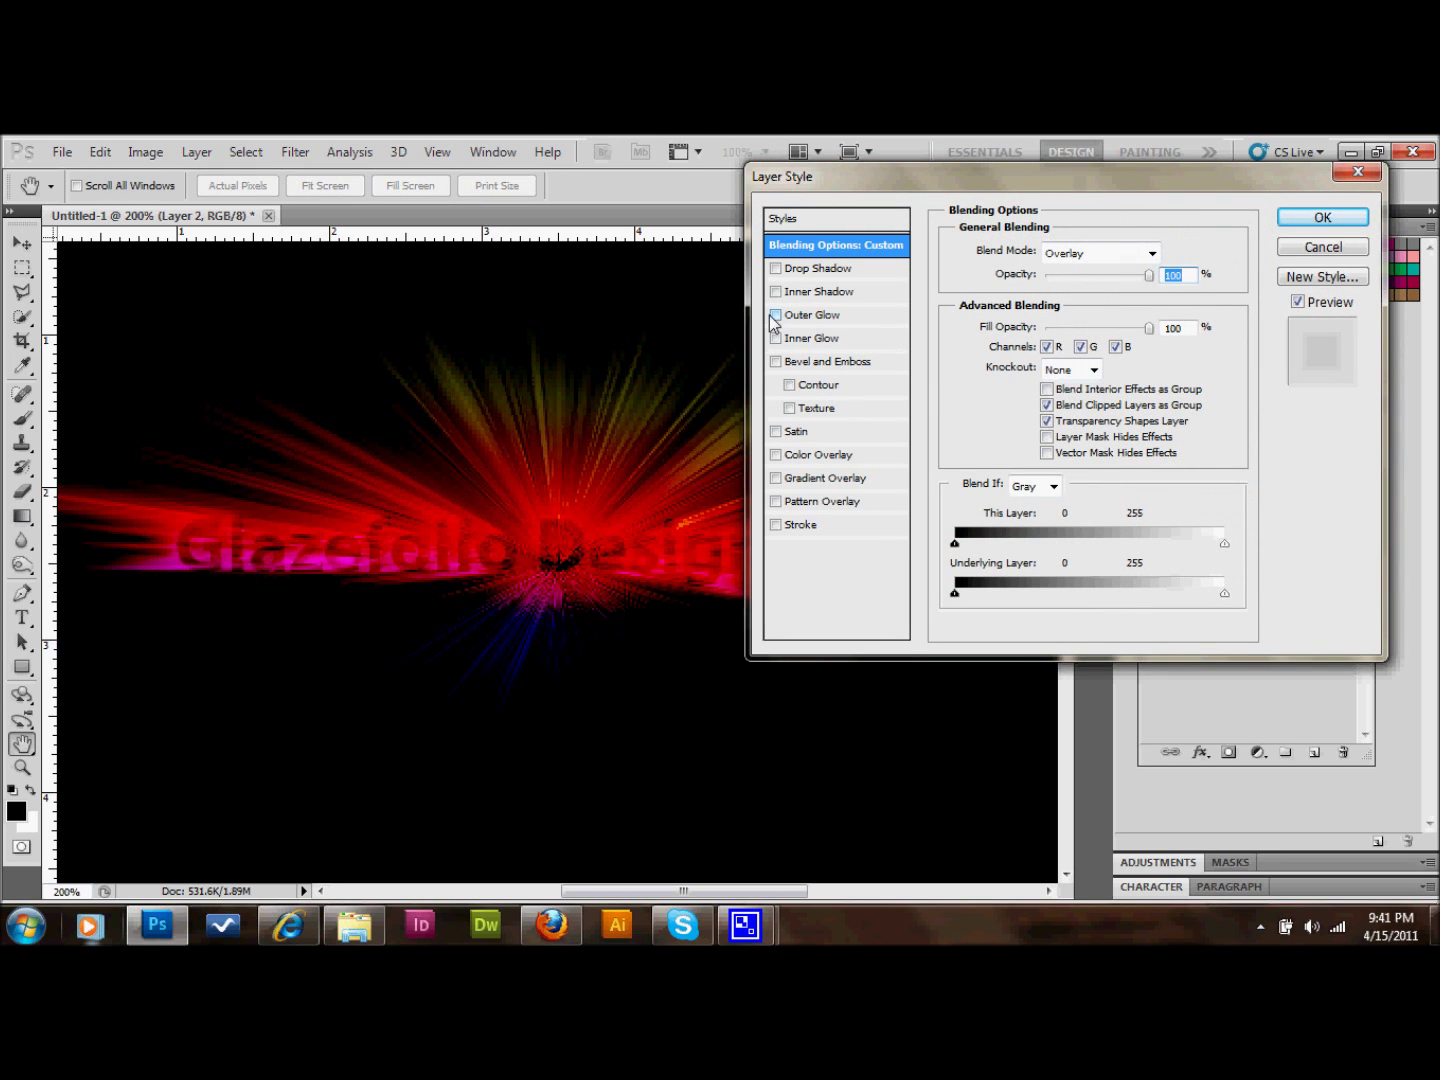
pyautogui.click(775, 315)
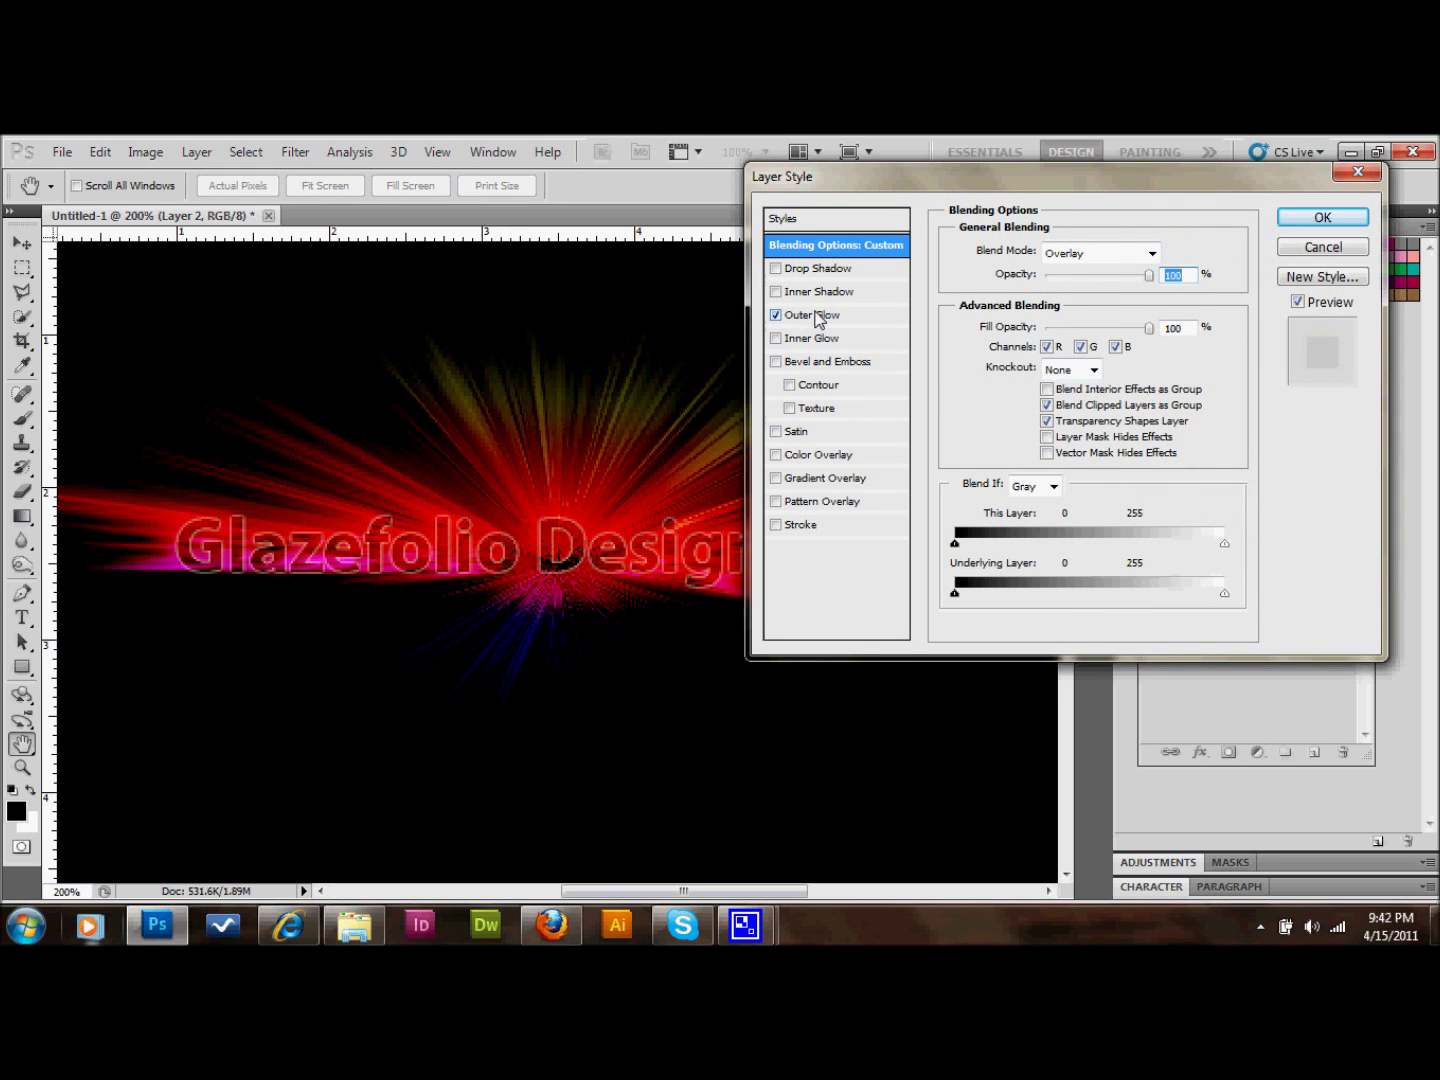
pyautogui.click(818, 315)
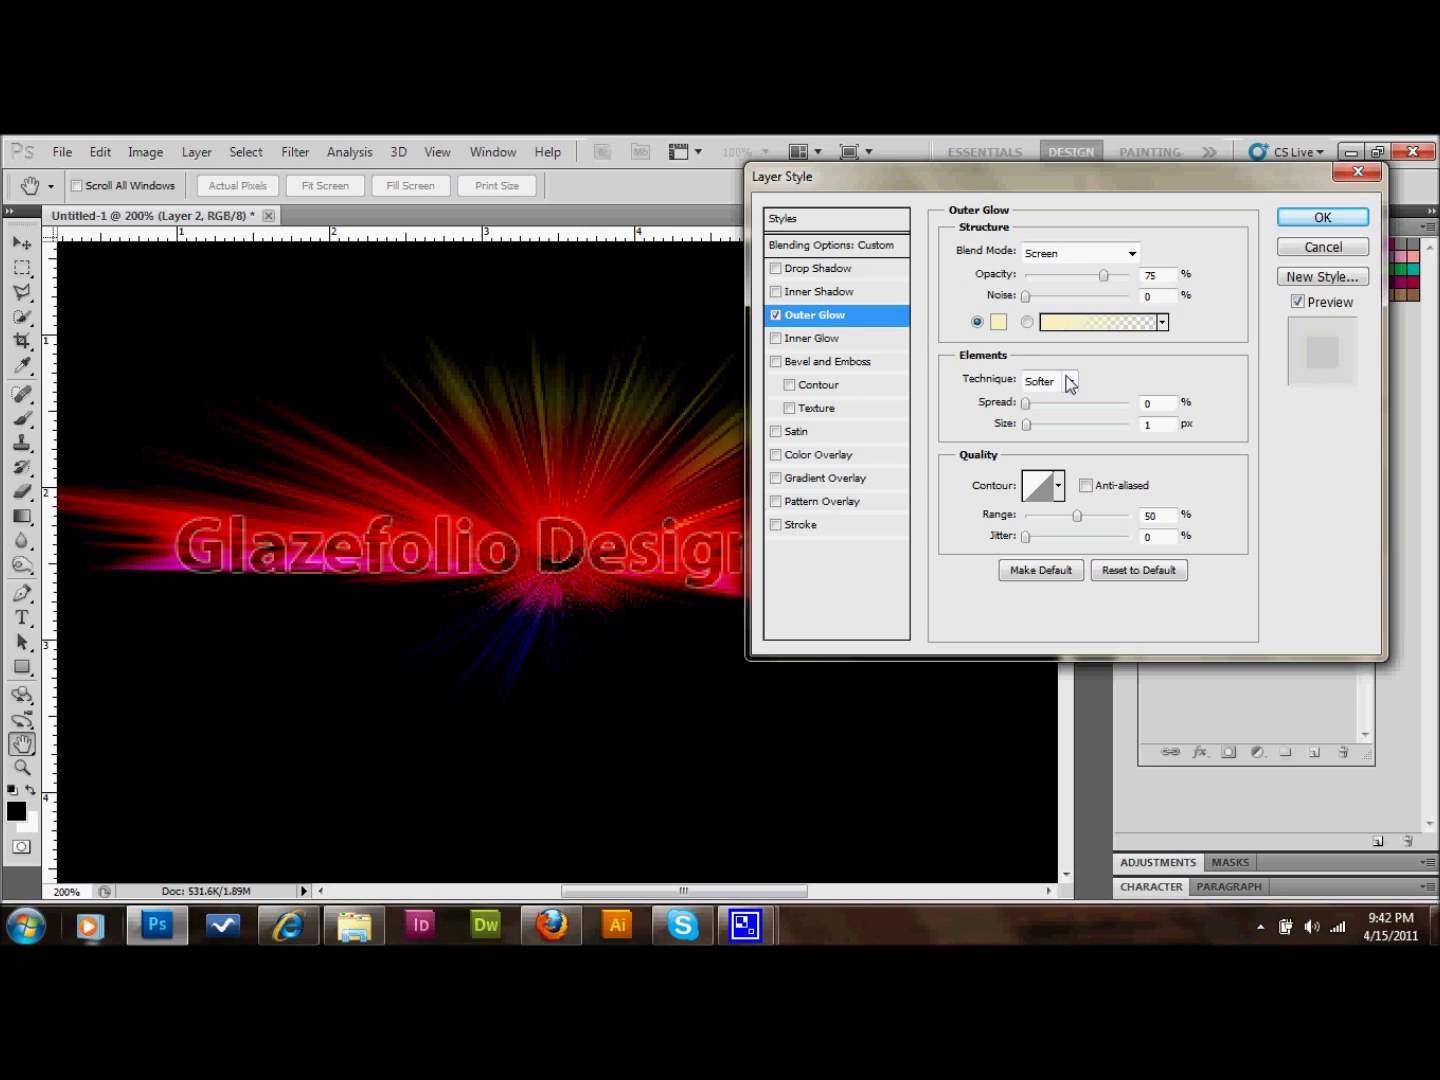
pyautogui.moveTo(1024, 403); pyautogui.dragTo(1034, 425)
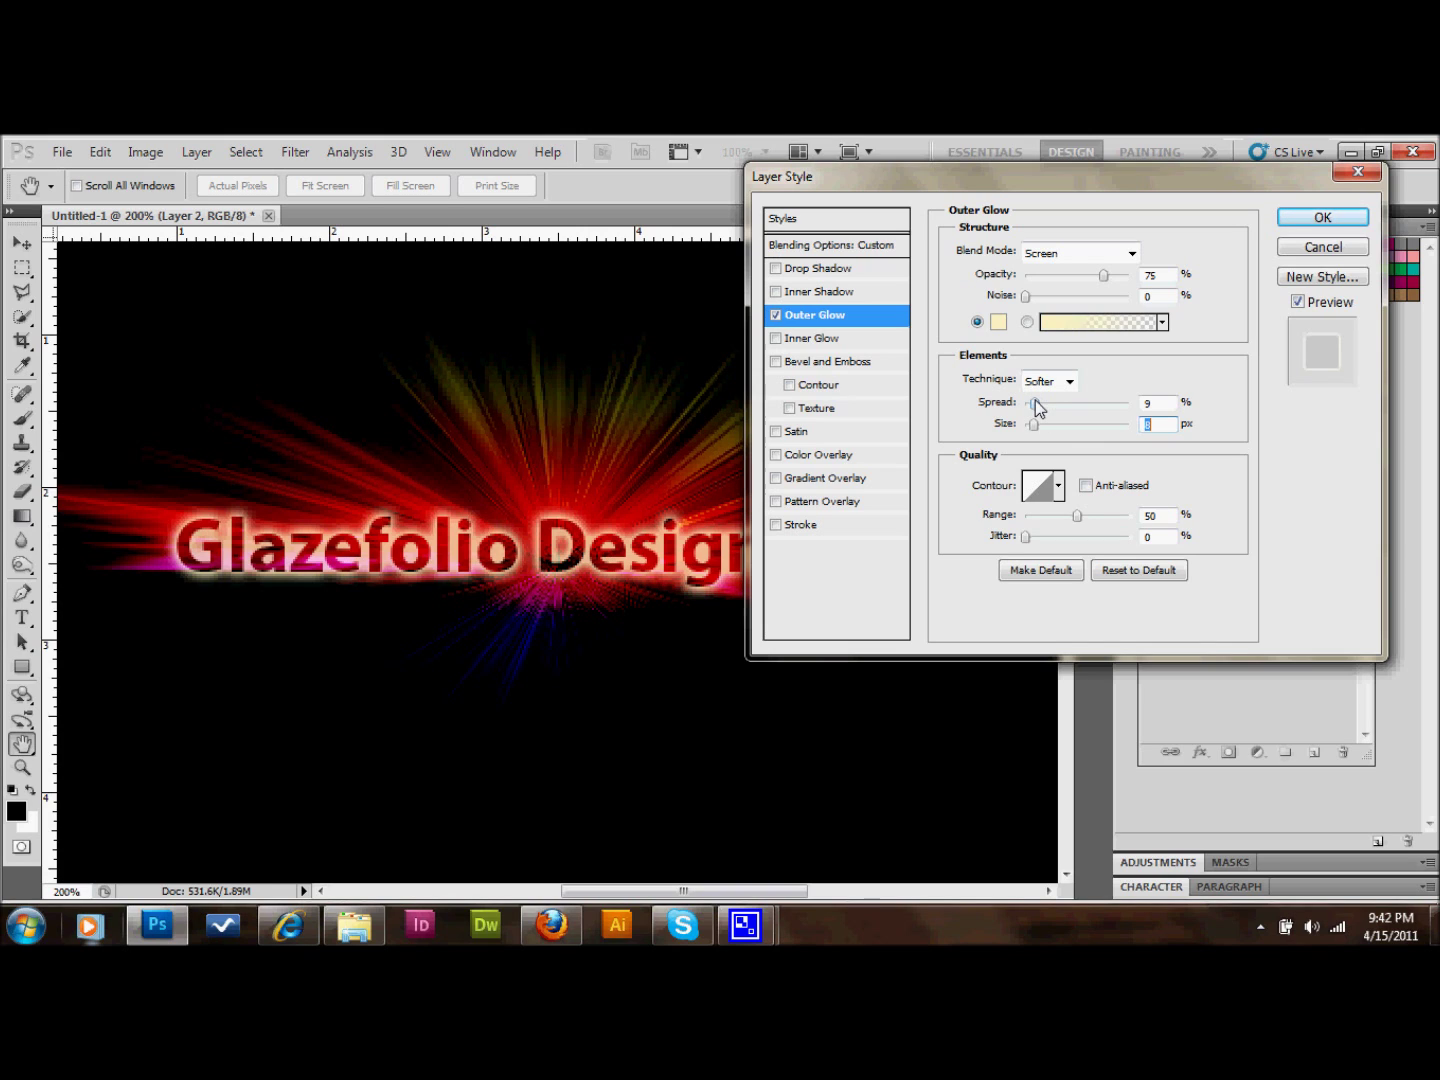
pyautogui.moveTo(1035, 404)
pyautogui.mouseDown()
pyautogui.moveTo(1052, 403)
pyautogui.moveTo(1034, 427)
pyautogui.mouseUp()
pyautogui.moveTo(1102, 276); pyautogui.dragTo(1077, 281)
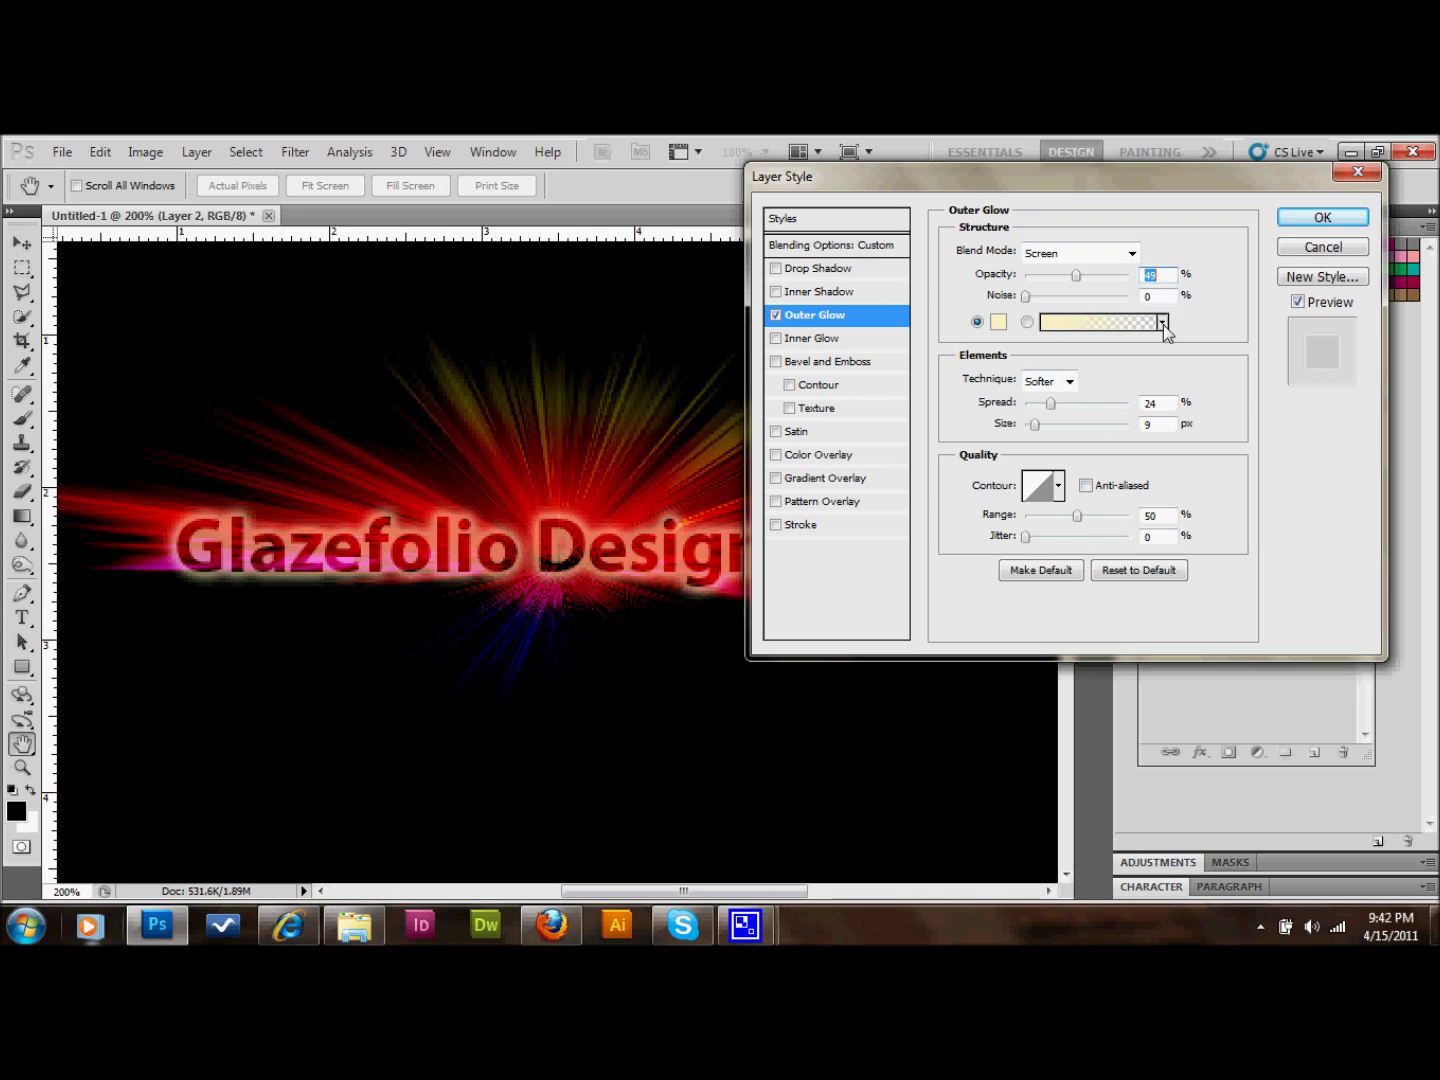
pyautogui.click(1301, 218)
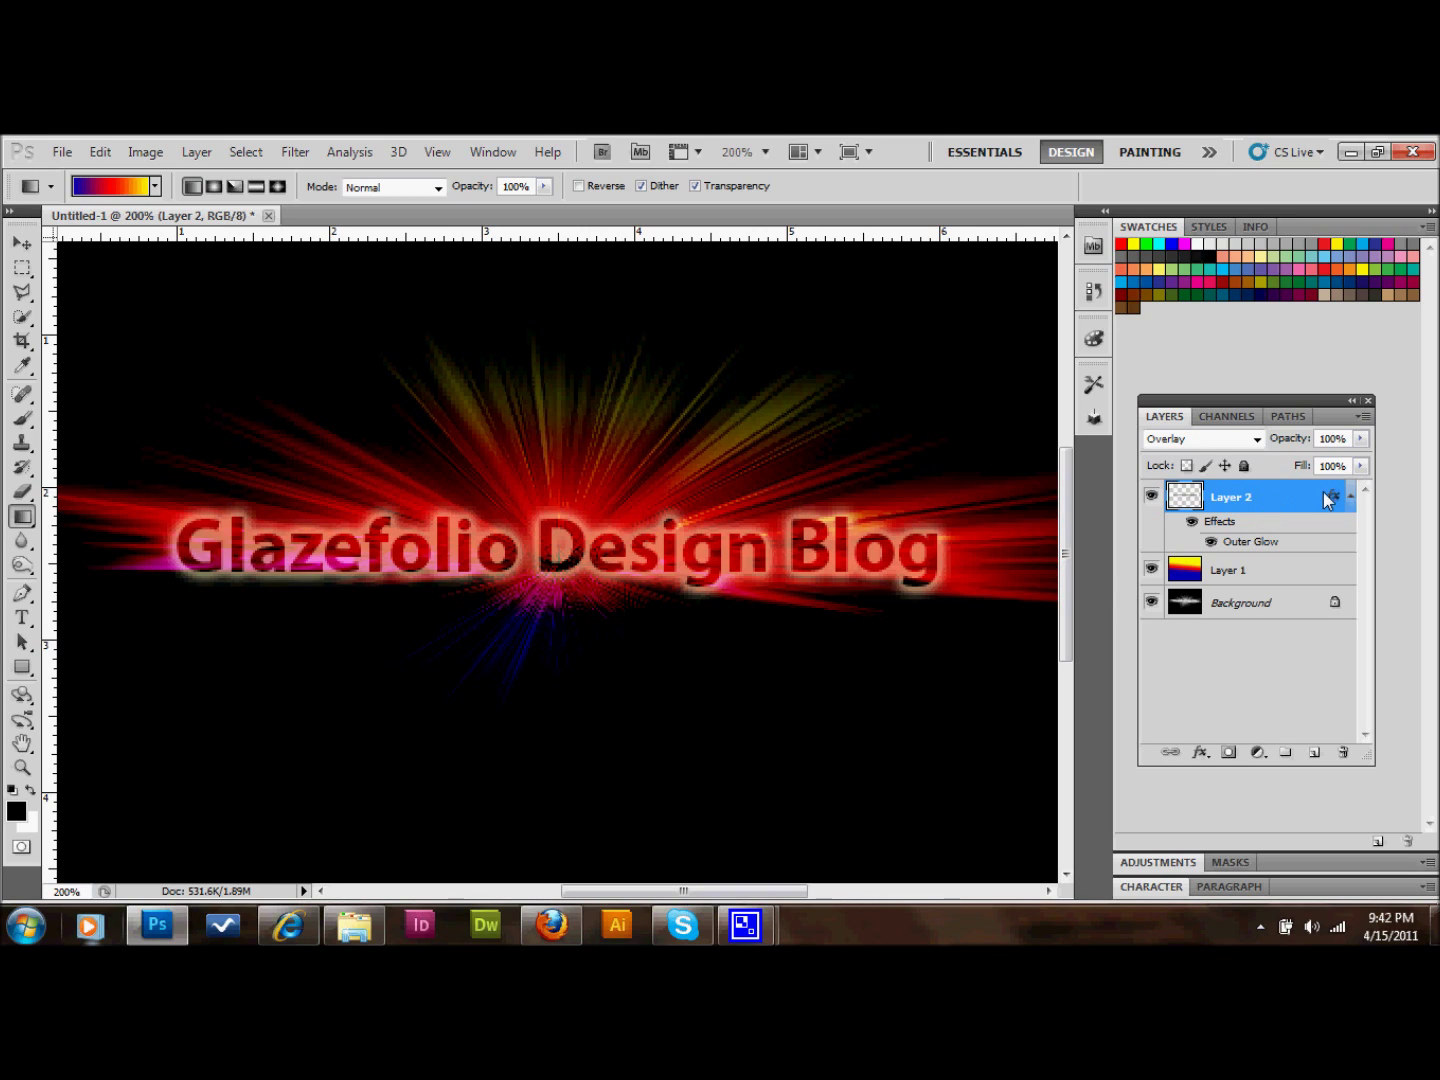
# Set Layer 2's opacity to 75%, then select Layer 1.
pyautogui.click(1340, 440)
pyautogui.write('75')
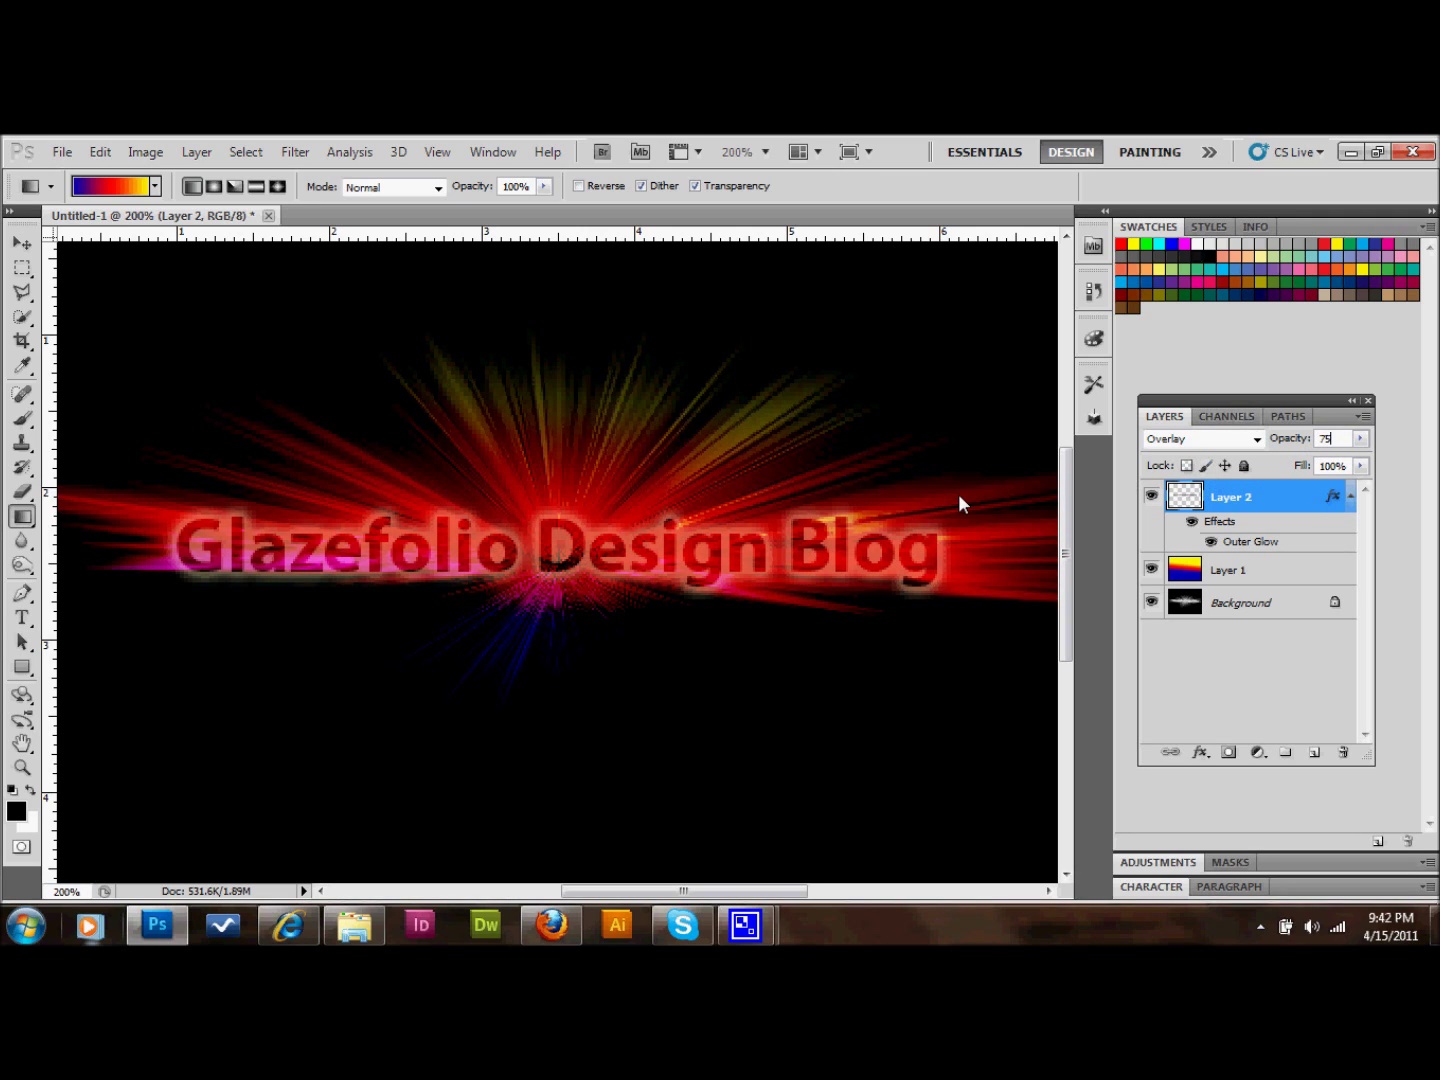
pyautogui.click(22, 243)
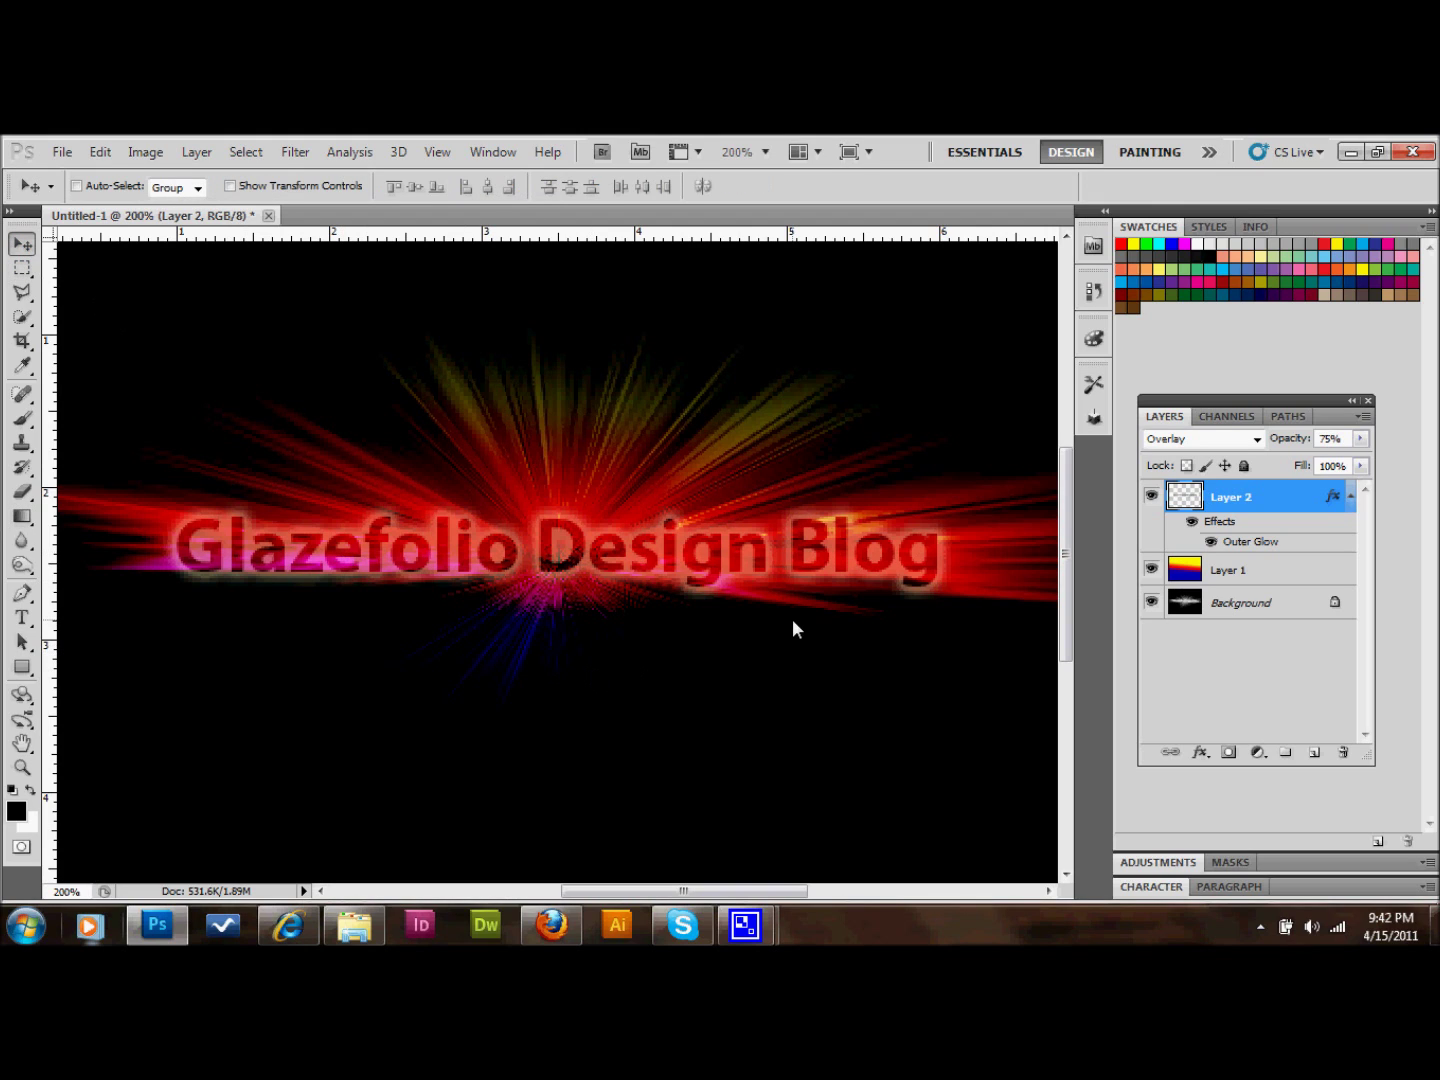
pyautogui.click(1271, 581)
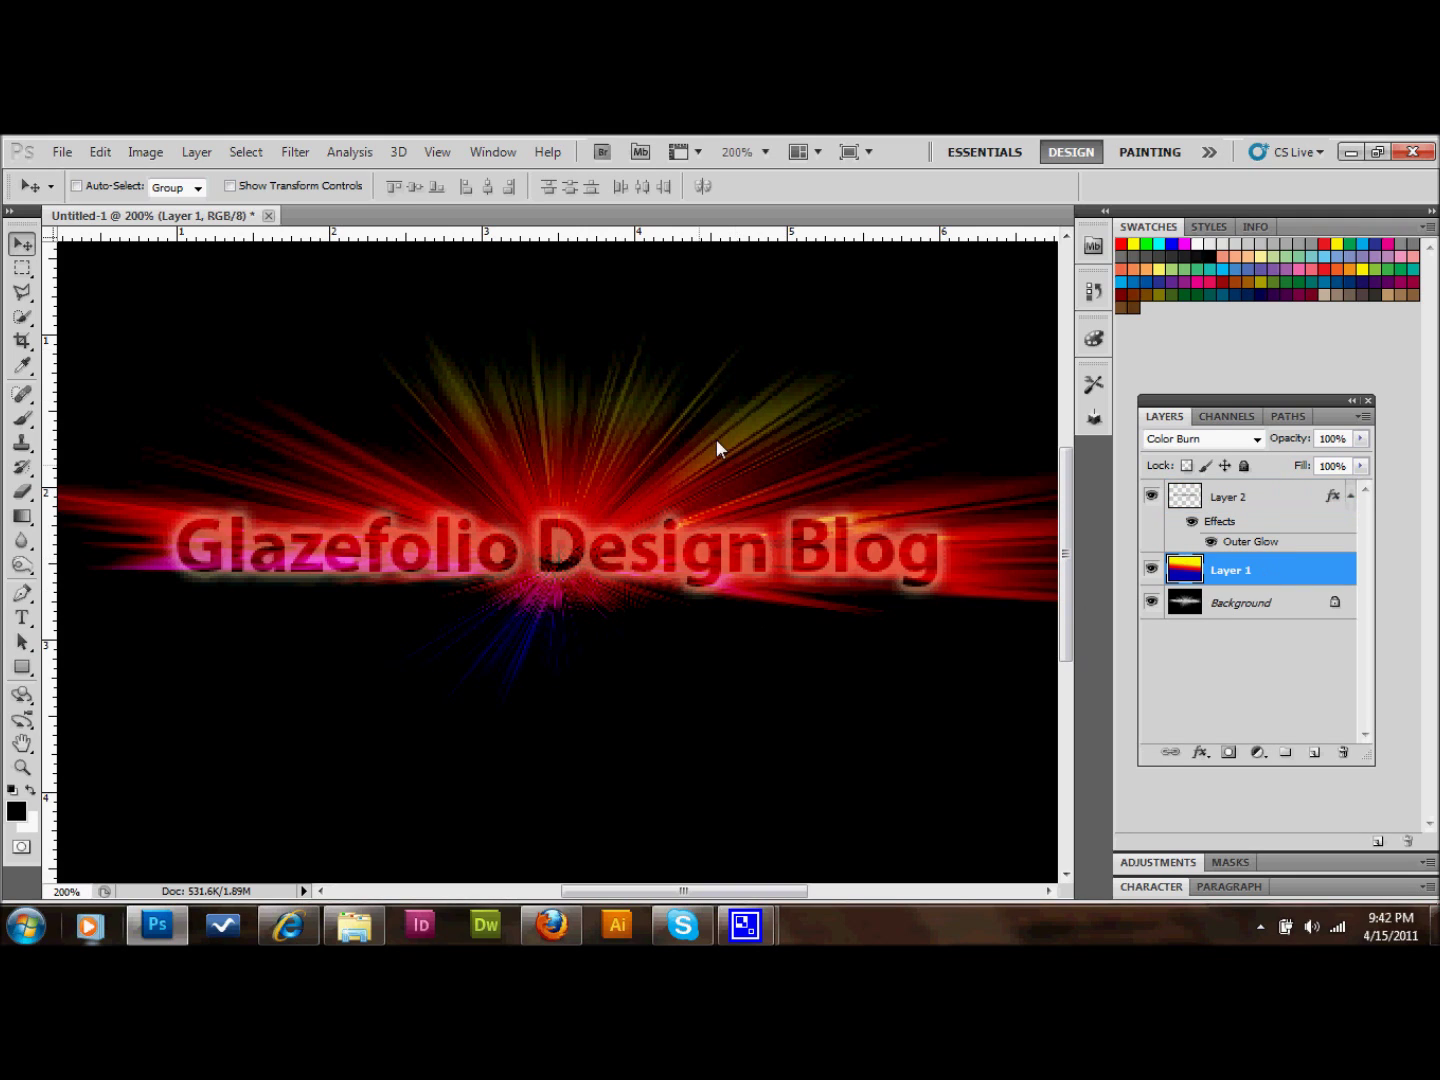